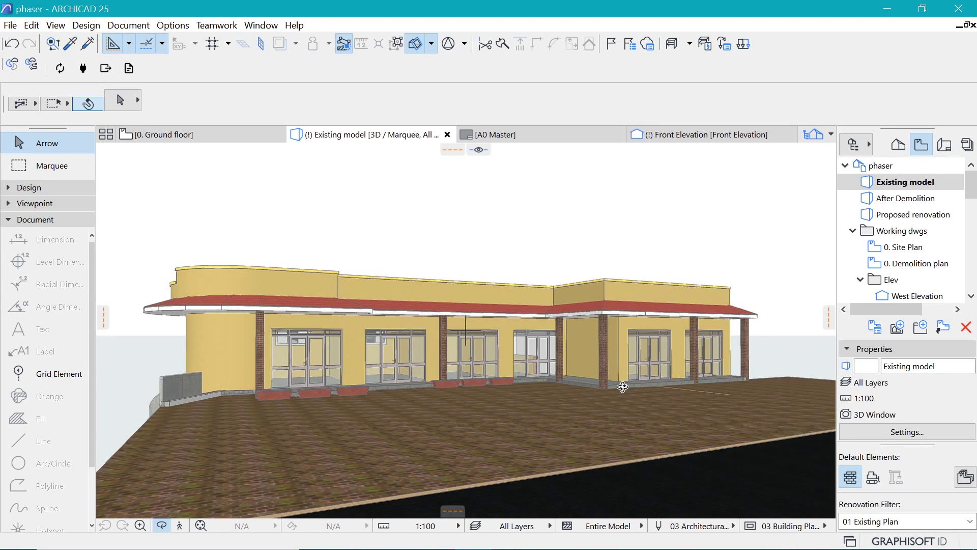
# - Compare the saved 3D views Proposed renovation, After Demolition and Existing model, finishing on Existing model
pyautogui.moveTo(635, 350)
pyautogui.mouseDown()
pyautogui.moveTo(618, 356)
pyautogui.moveTo(625, 359)
pyautogui.mouseUp()
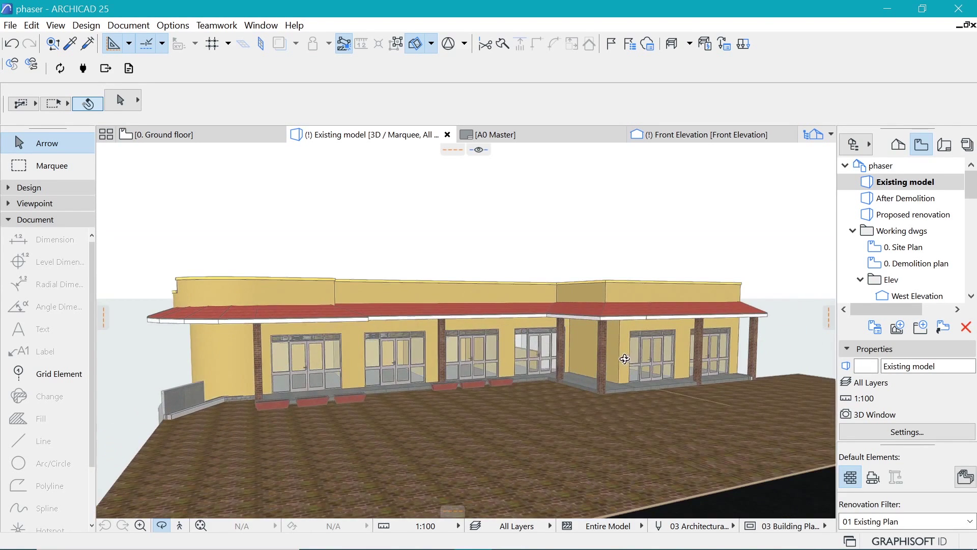
pyautogui.click(888, 214)
pyautogui.doubleClick(890, 217)
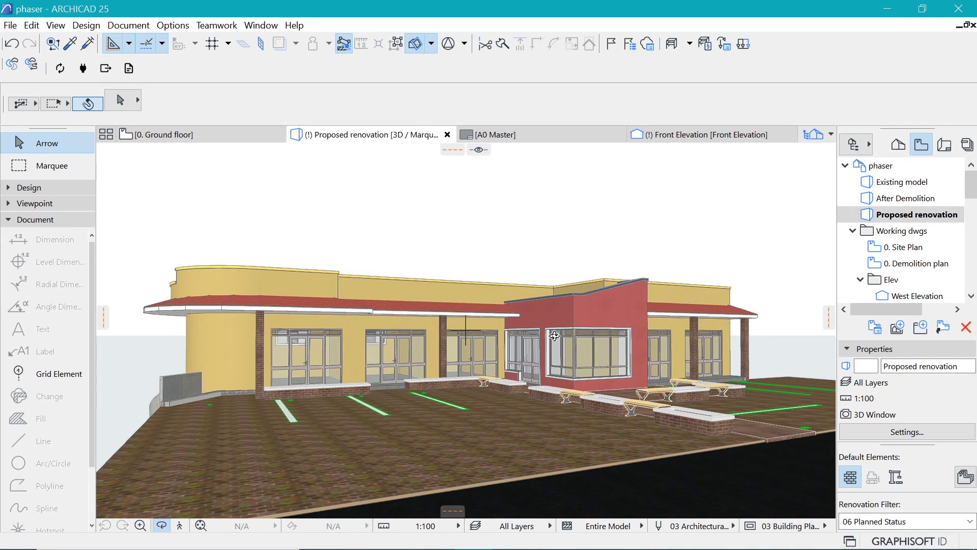
pyautogui.doubleClick(902, 198)
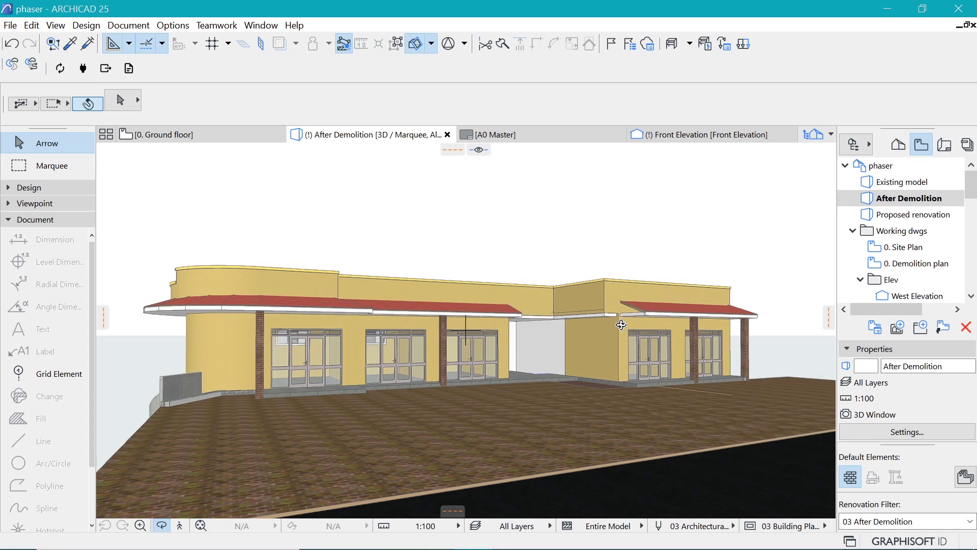
pyautogui.press('Up')
pyautogui.press('Return')
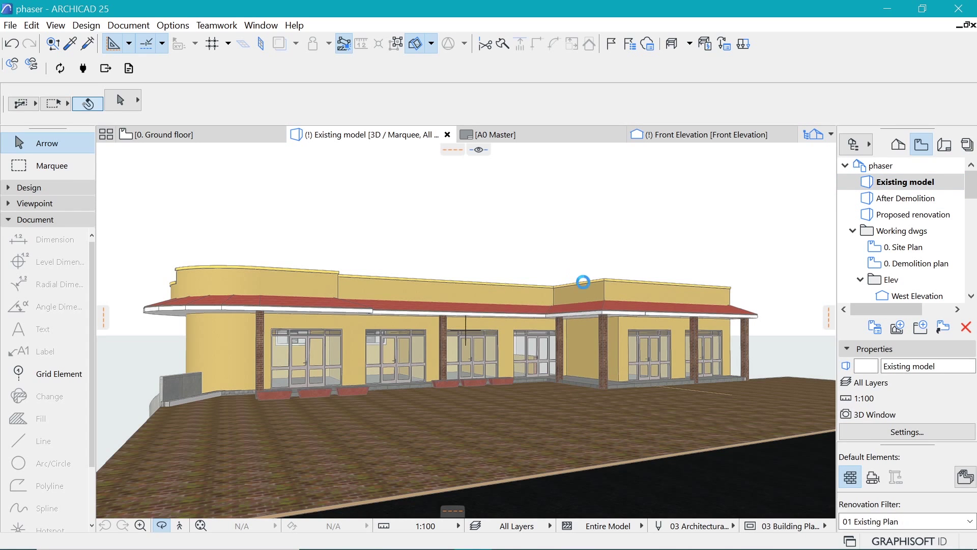
pyautogui.keyDown('shift'); pyautogui.moveTo(584, 282); pyautogui.dragTo(807, 211, button='middle'); pyautogui.keyUp('shift')
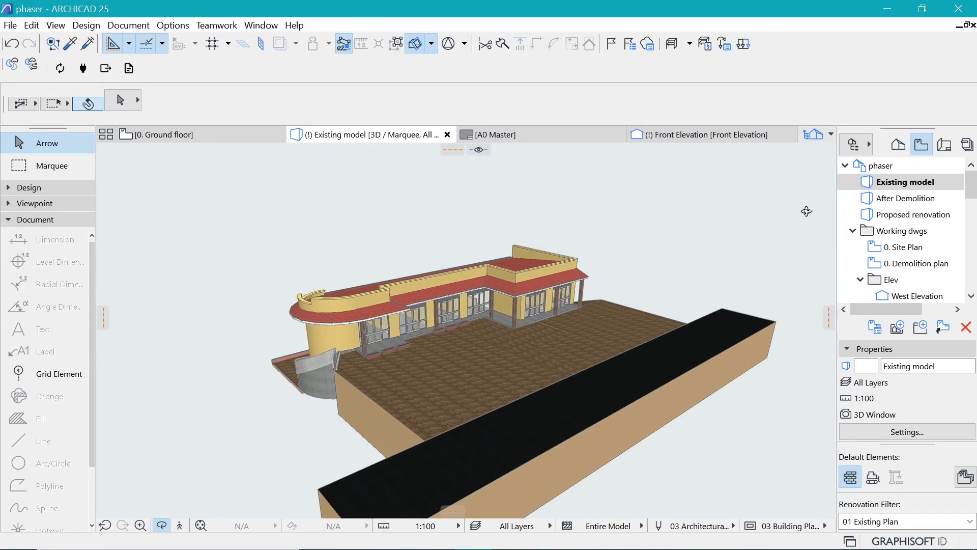
# - Switch the 3D model from the saved perspective to the project's Generic Axonometry viewpoint
pyautogui.click(898, 145)
pyautogui.scroll(-1, 909, 256)
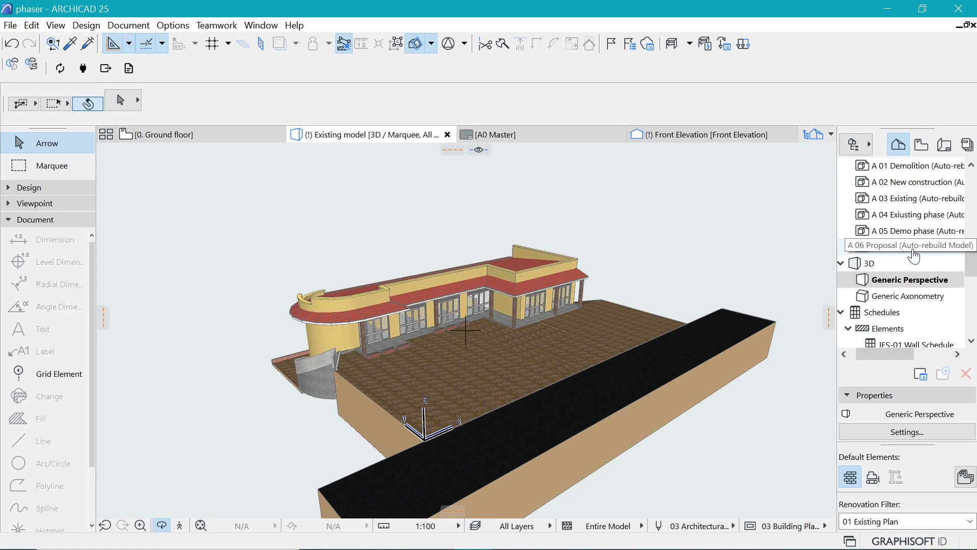
pyautogui.scroll(-2, 911, 237)
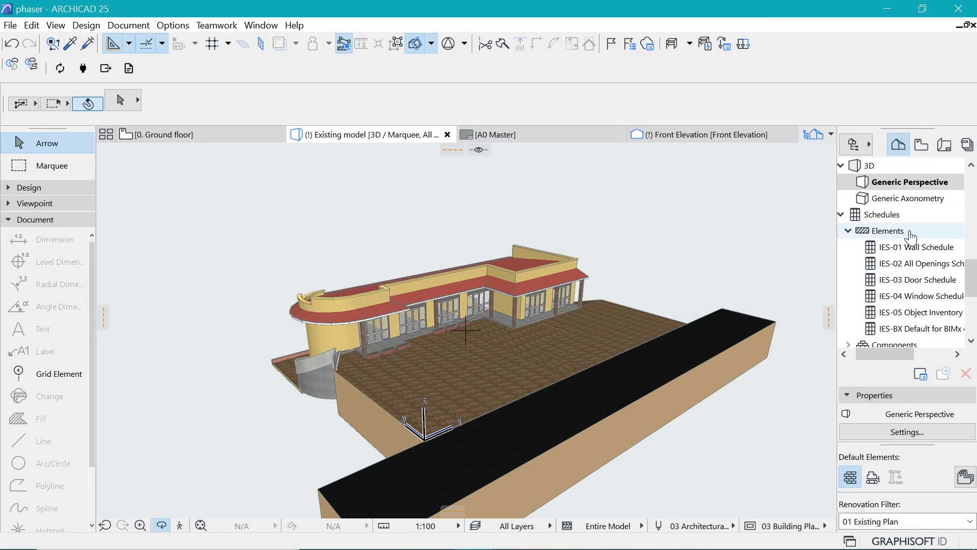
pyautogui.doubleClick(913, 199)
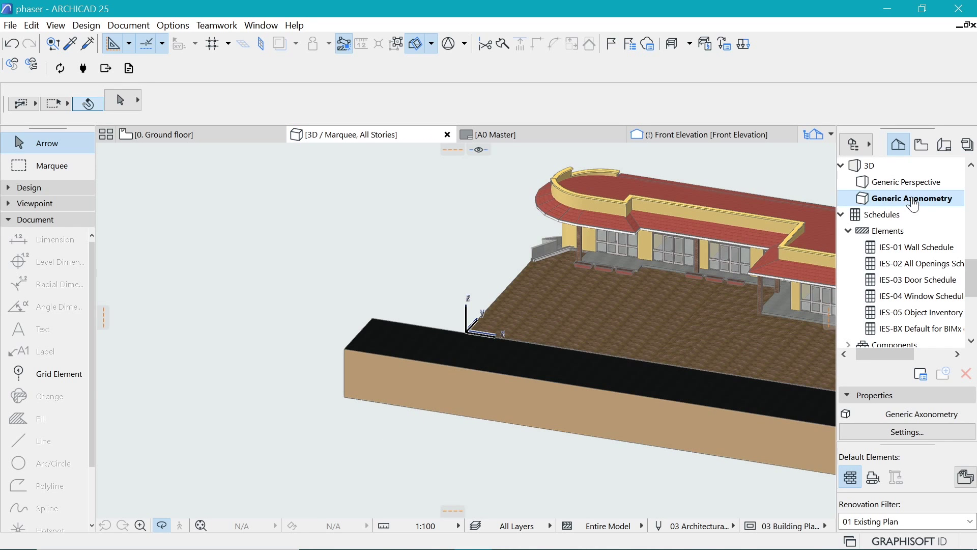
pyautogui.moveTo(422, 308); pyautogui.dragTo(389, 292)
pyautogui.scroll(-5, 397, 270)
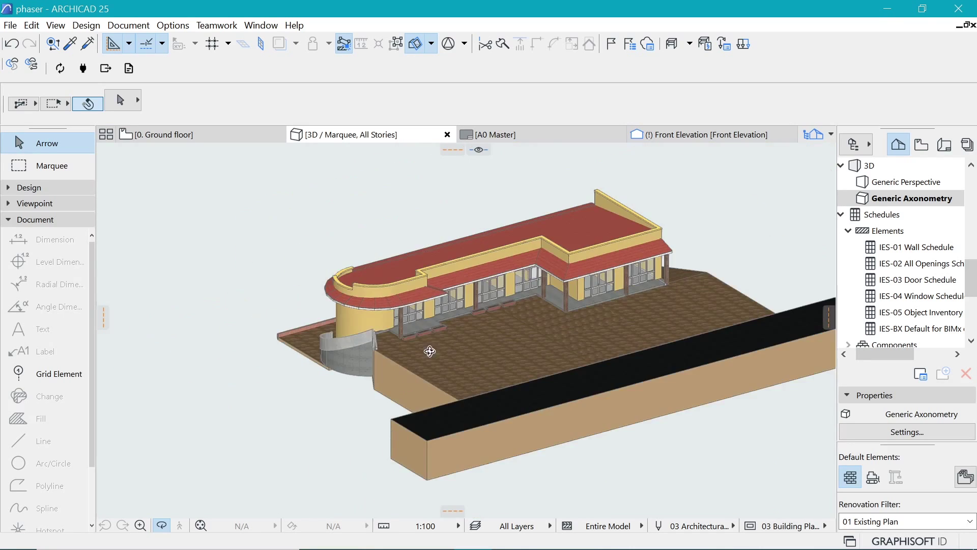
pyautogui.moveTo(429, 349); pyautogui.dragTo(591, 338)
pyautogui.scroll(5, 565, 320)
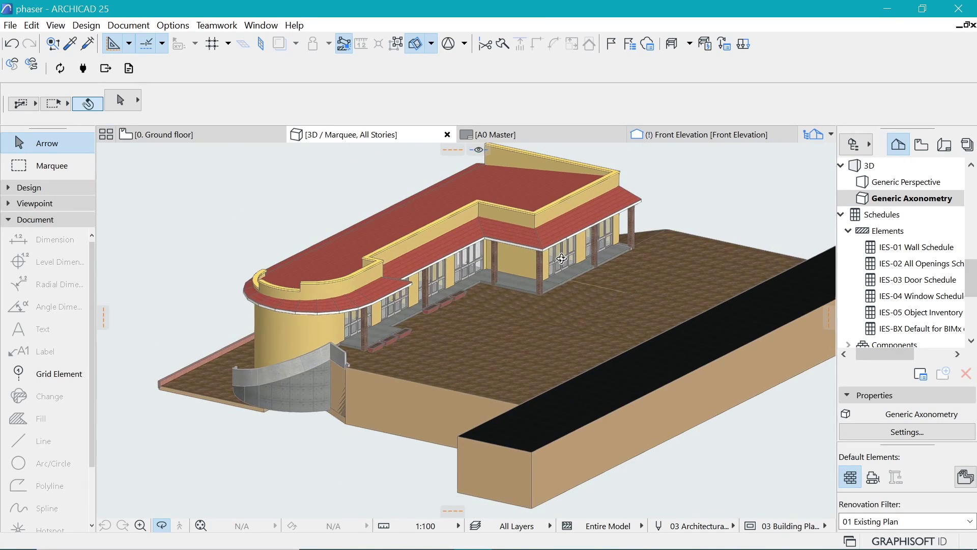
# - Set the Generic Axonometry's parallel projection to Isometric axonometry with a camera azimuth of 180°
pyautogui.rightClick(895, 200)
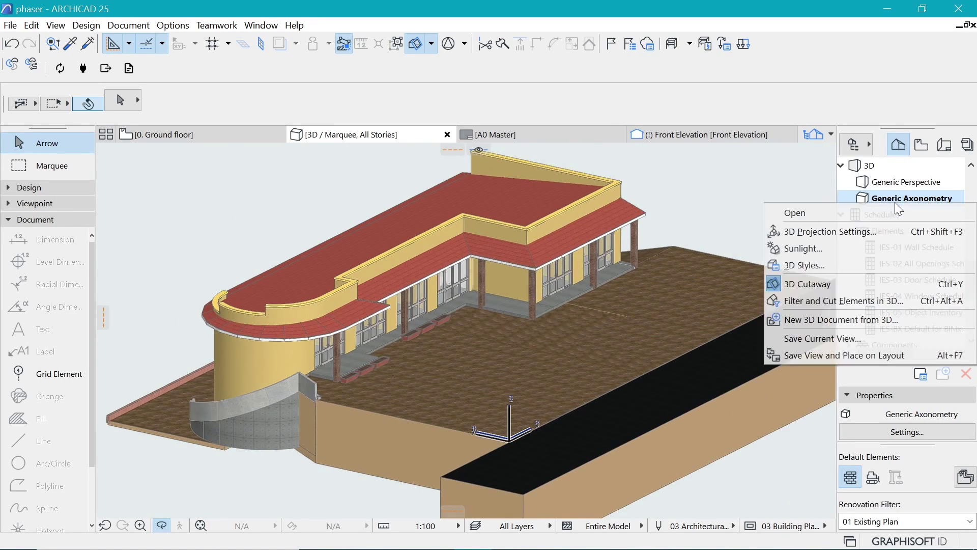
pyautogui.click(826, 235)
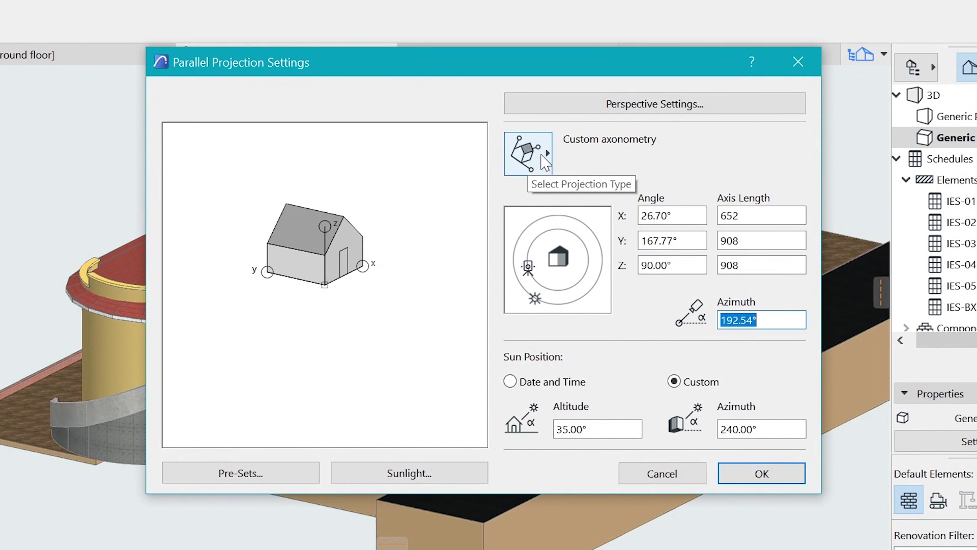
pyautogui.click(543, 161)
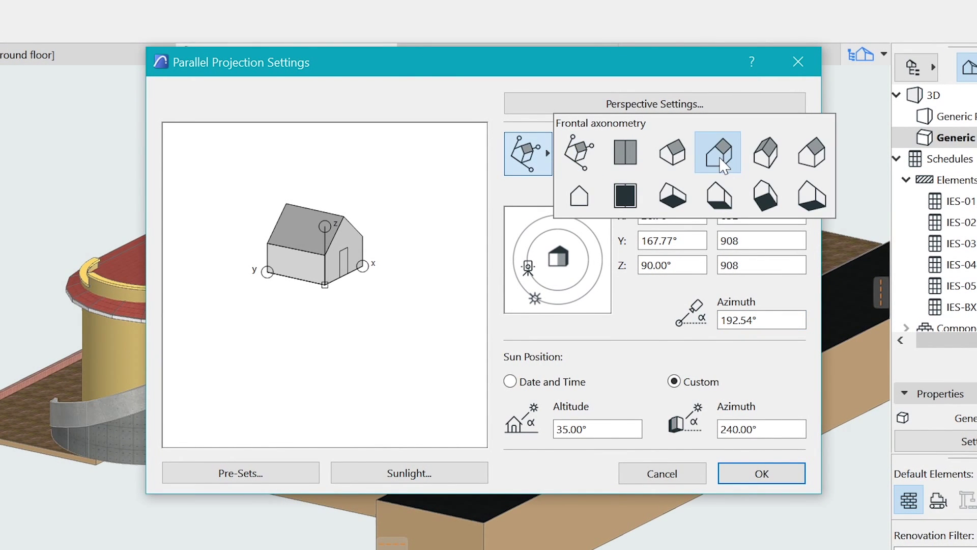
pyautogui.click(684, 162)
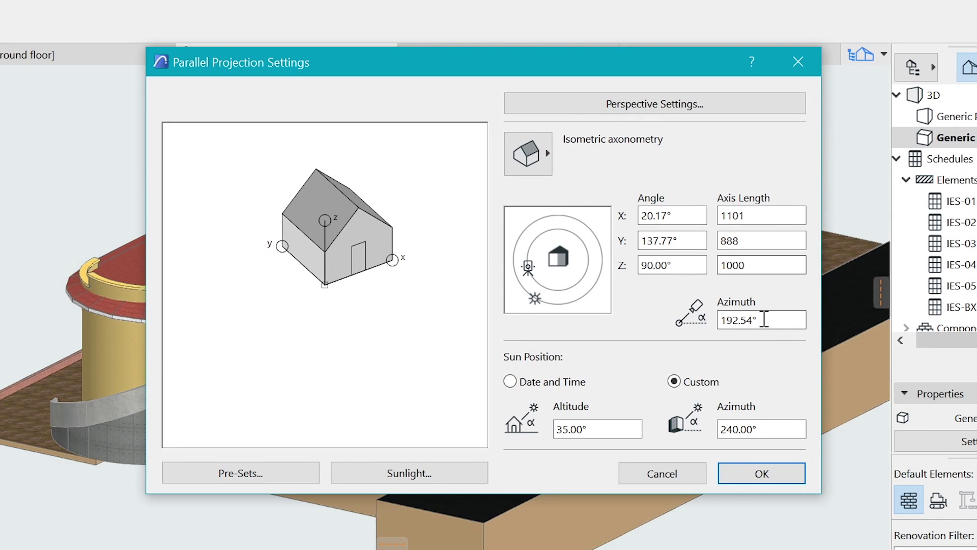
pyautogui.moveTo(763, 319); pyautogui.dragTo(703, 319)
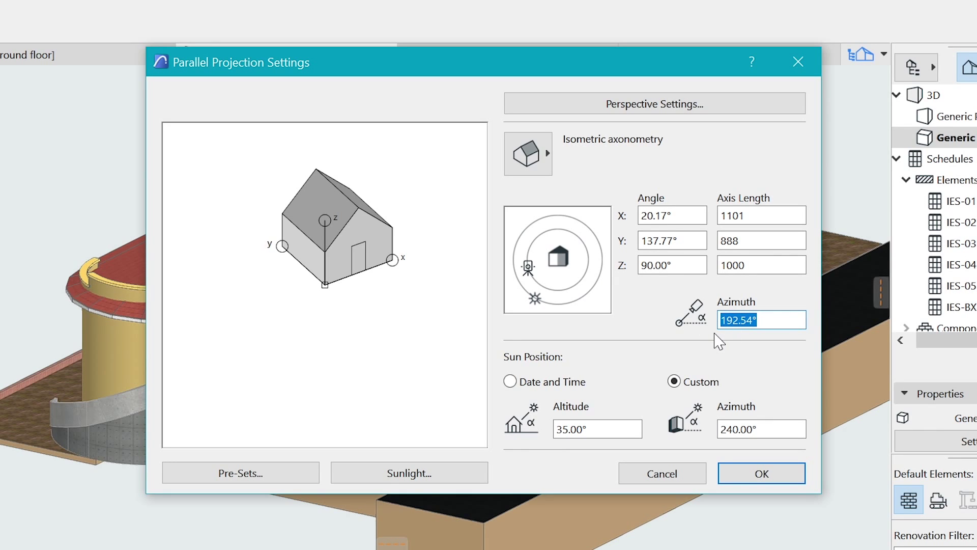
pyautogui.write('180')
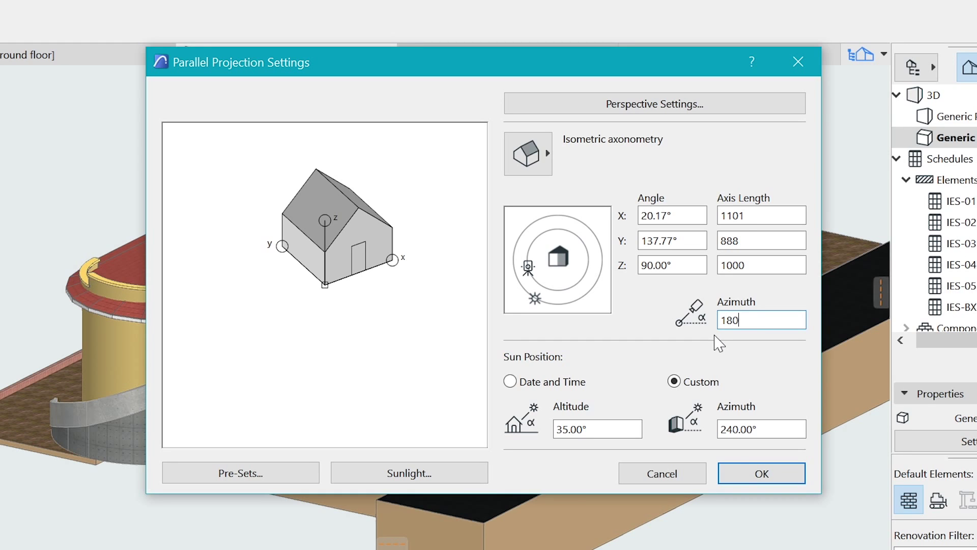
pyautogui.press('Tab')
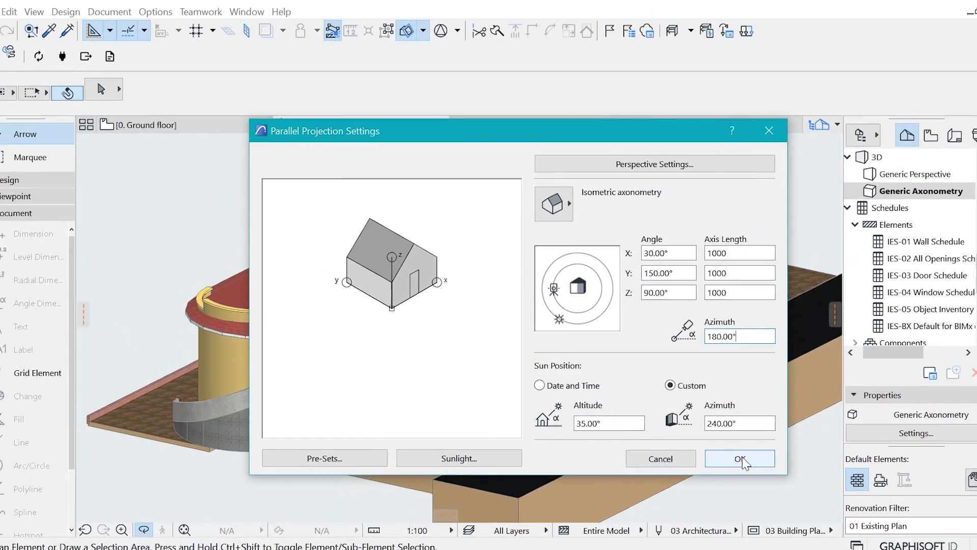
pyautogui.click(771, 476)
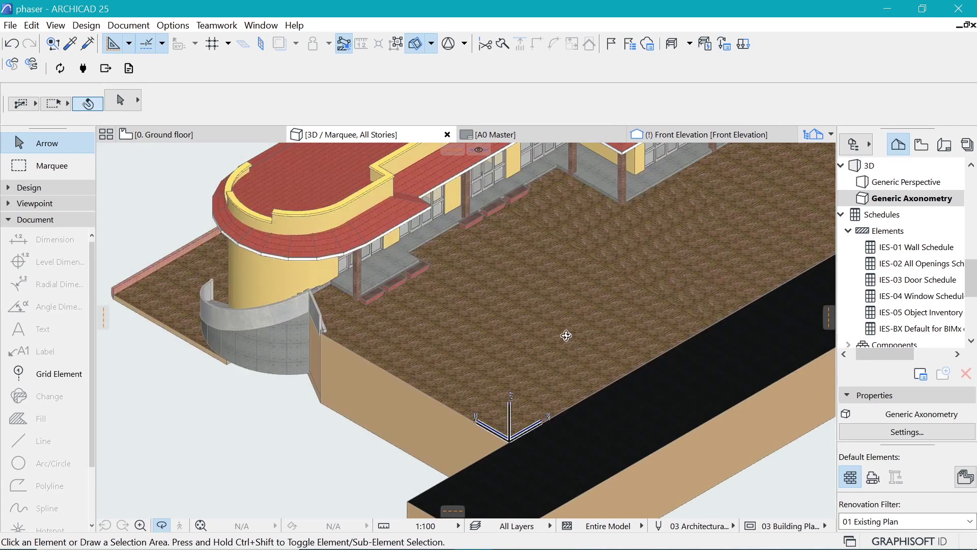
# - Create a new 3D document from the isometric 3D view with the name Phase 1 Existing
pyautogui.scroll(-5, 575, 331)
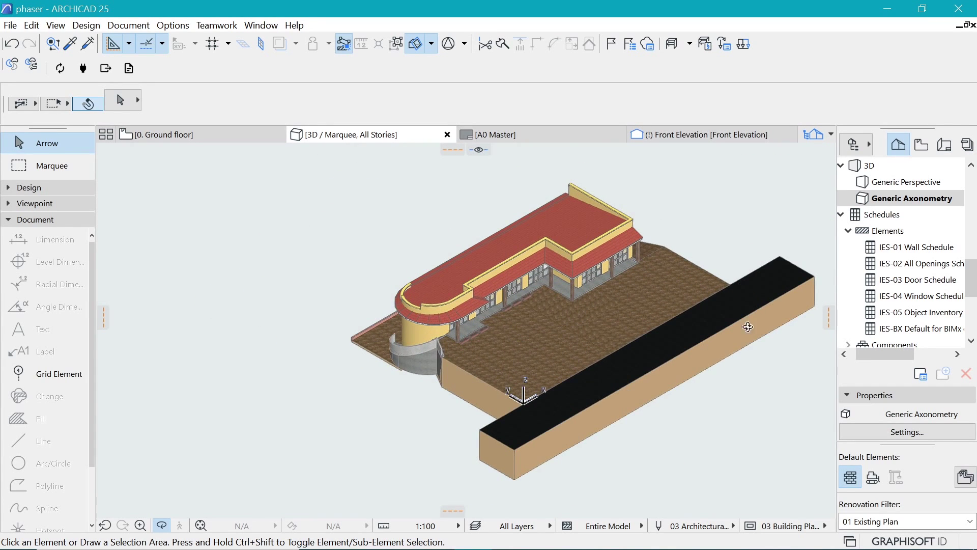
pyautogui.moveTo(574, 213); pyautogui.dragTo(506, 203)
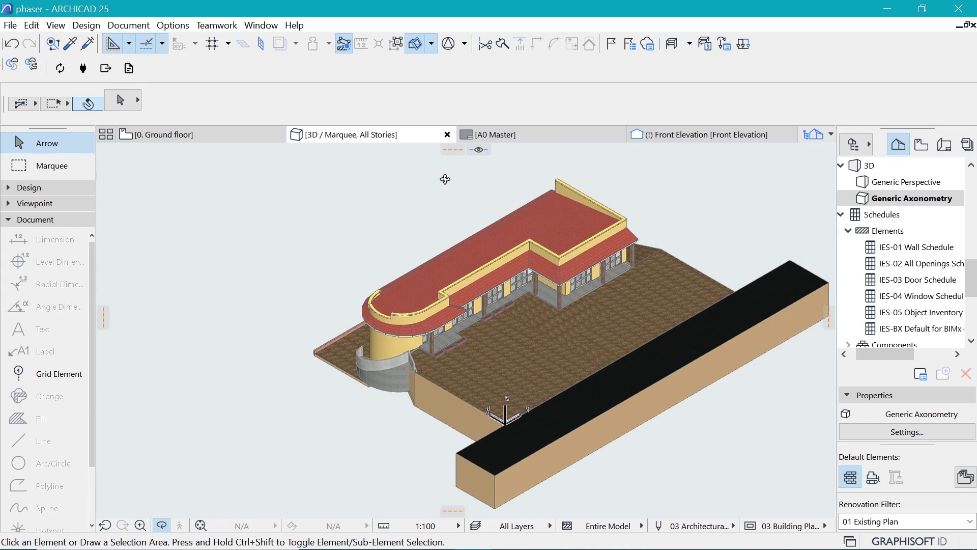
pyautogui.rightClick(760, 172)
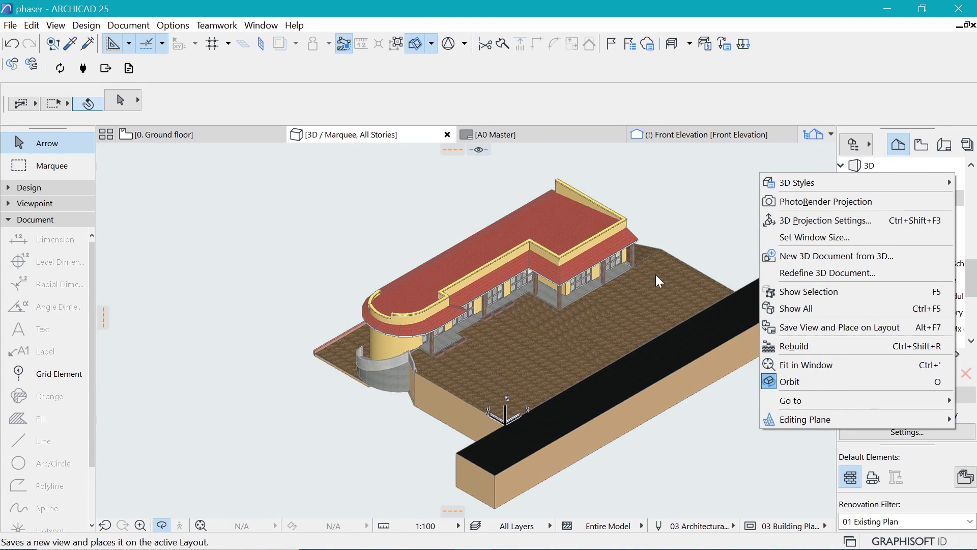
pyautogui.rightClick(706, 203)
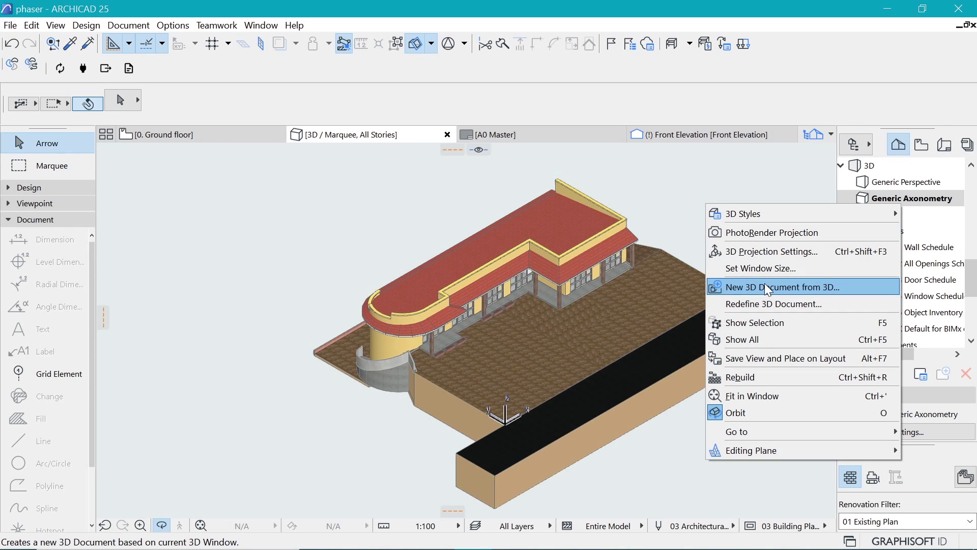
pyautogui.click(774, 286)
pyautogui.click(538, 209)
pyautogui.moveTo(538, 208); pyautogui.dragTo(376, 214)
pyautogui.write('P')
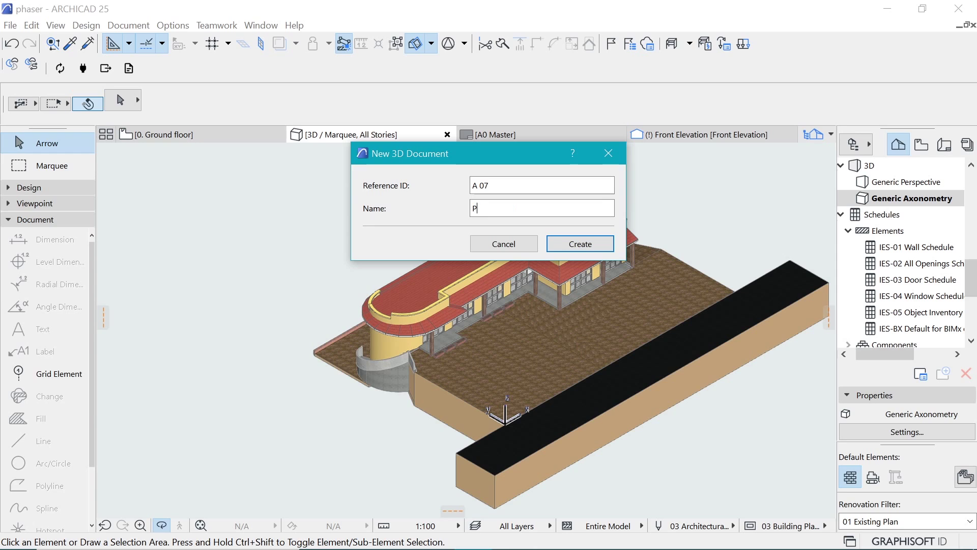
pyautogui.write('hase 1 Existing')
pyautogui.press('Return')
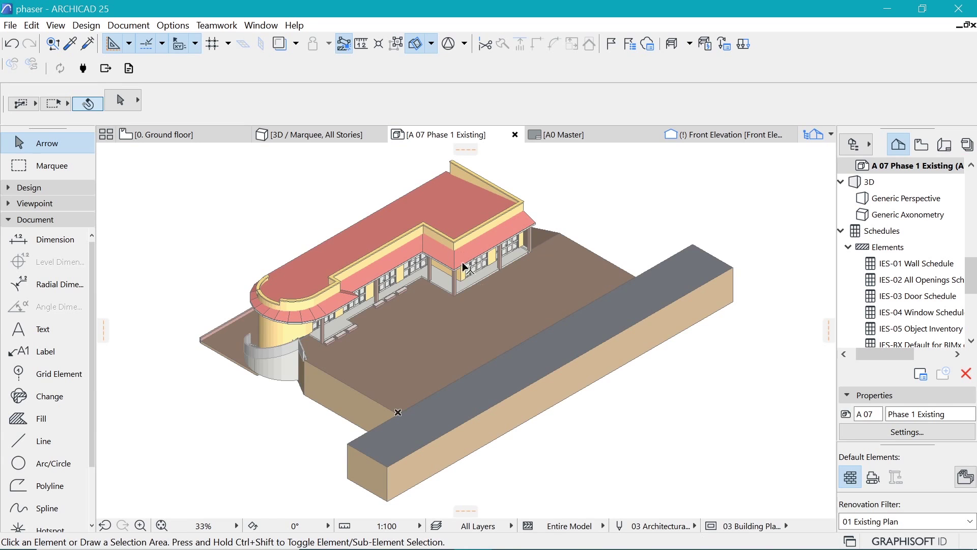
# - Set the uncut fill of the Phase 1 Existing 3D document to Uniform Pen - Color Fill, Non-Shaded
pyautogui.moveTo(464, 266); pyautogui.dragTo(514, 280, button='middle')
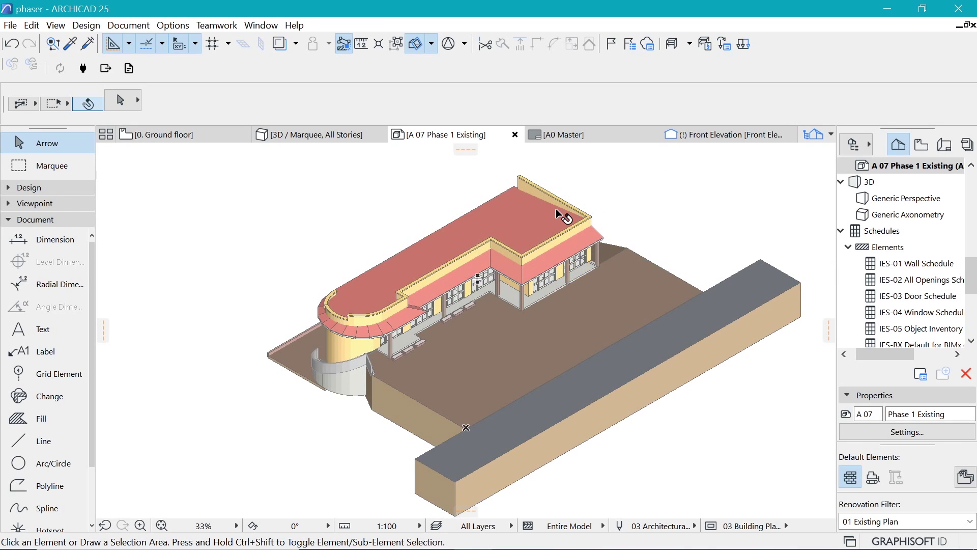
pyautogui.moveTo(556, 209)
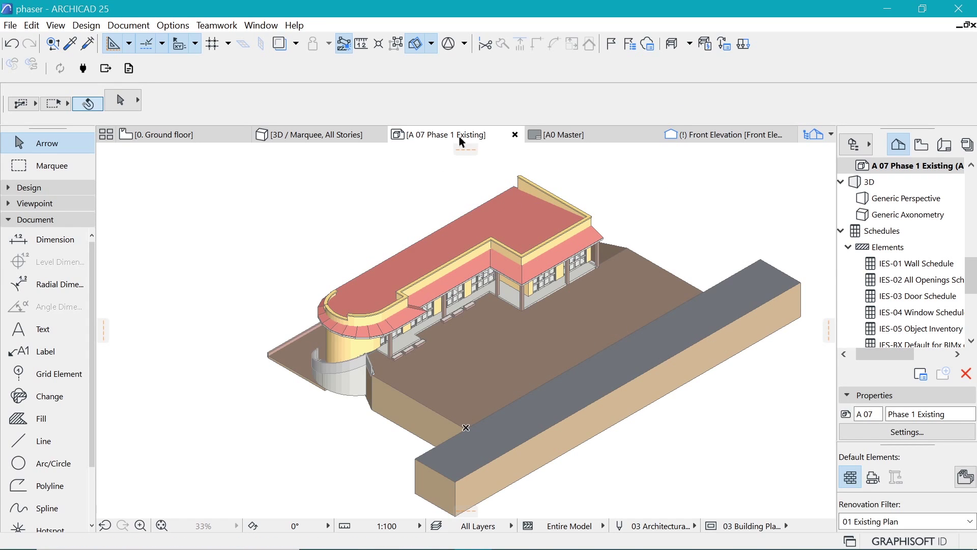
pyautogui.rightClick(492, 136)
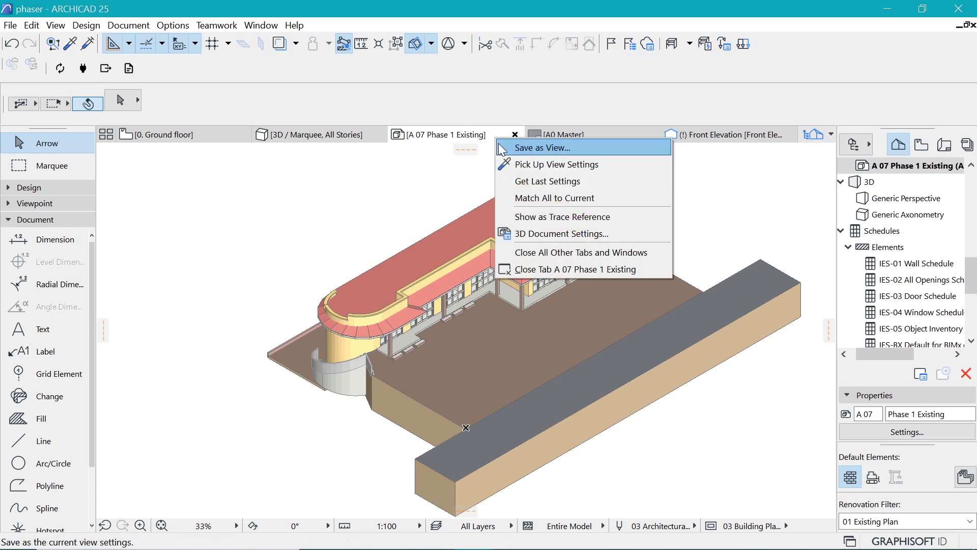
pyautogui.click(560, 233)
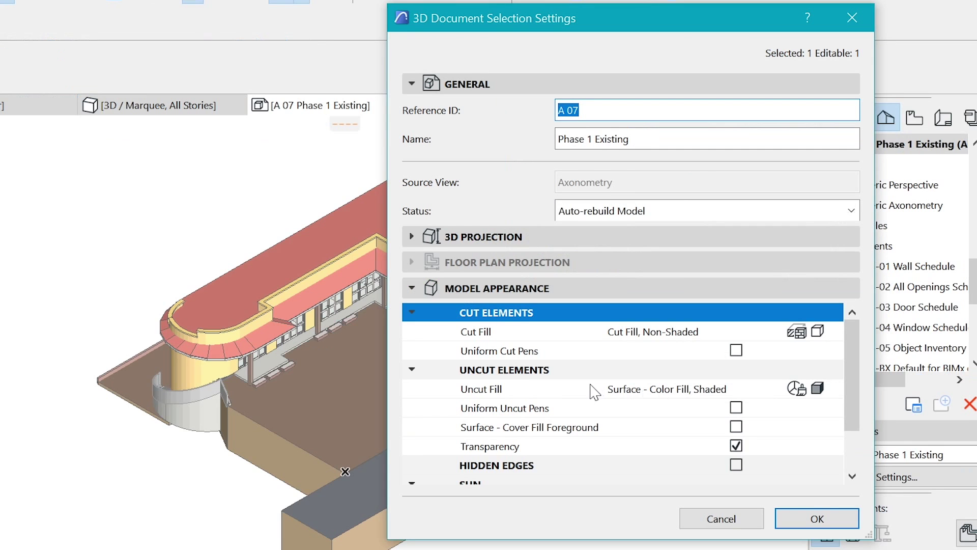
pyautogui.click(595, 391)
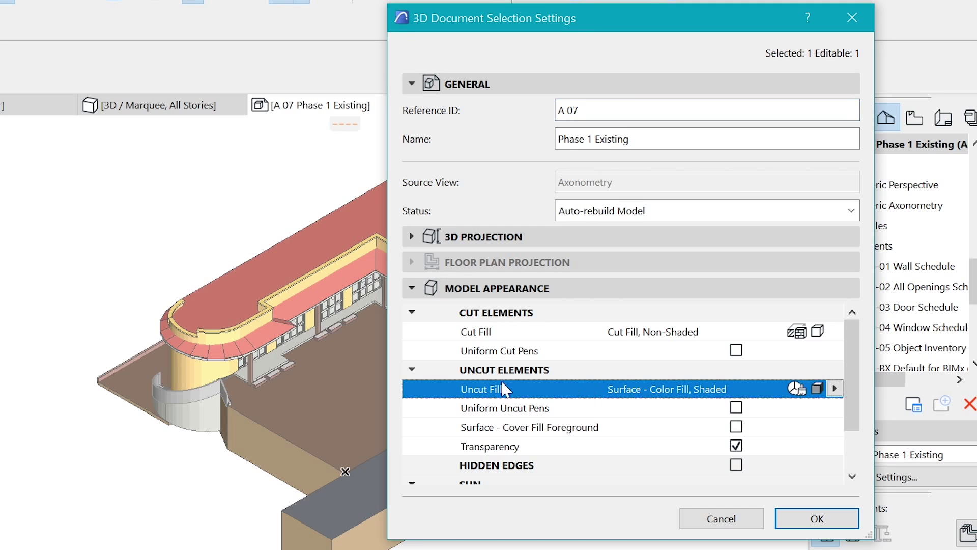
pyautogui.click(835, 388)
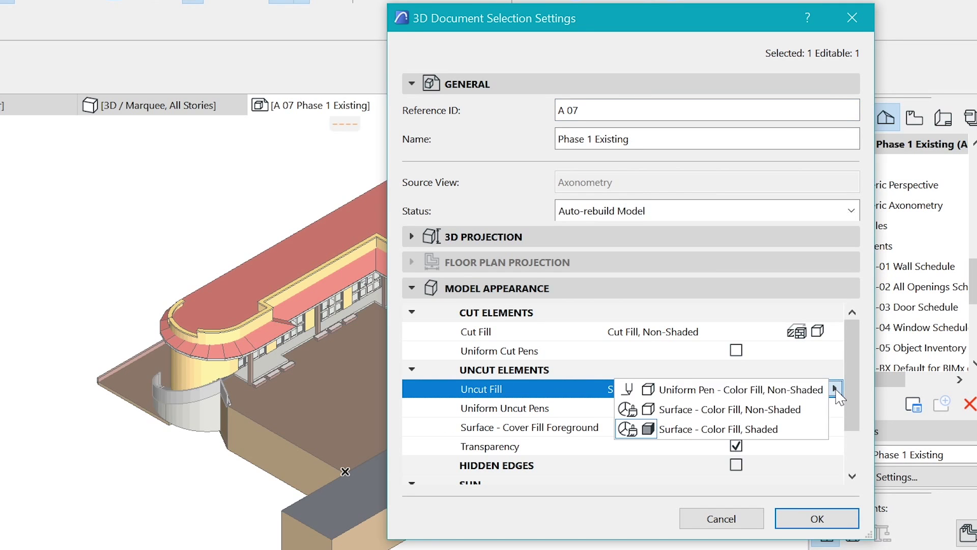
pyautogui.click(759, 390)
# - Set the uncut elements' colour fill pen to Window Background, enable Surface - Cover Fill Foreground and apply the settings
pyautogui.click(802, 407)
pyautogui.click(801, 407)
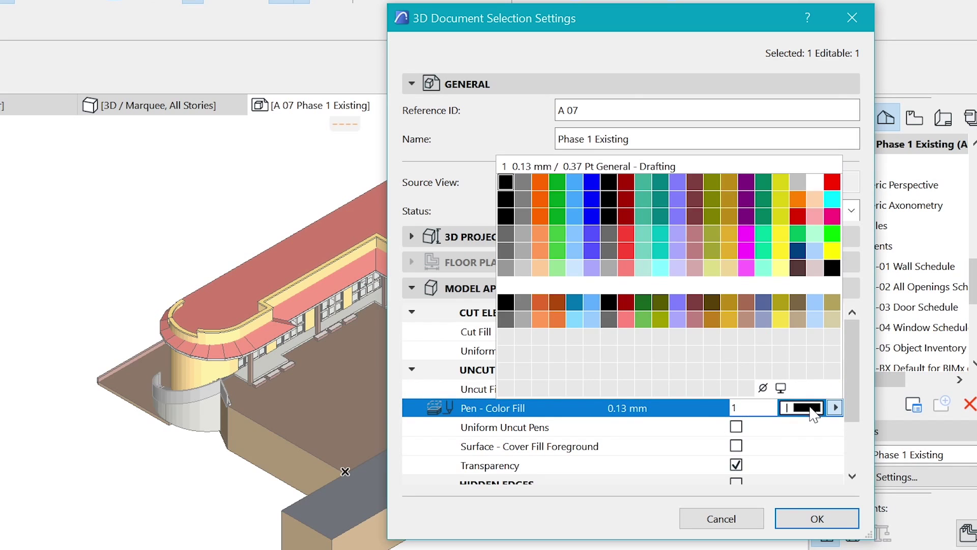
pyautogui.click(781, 388)
pyautogui.click(781, 388)
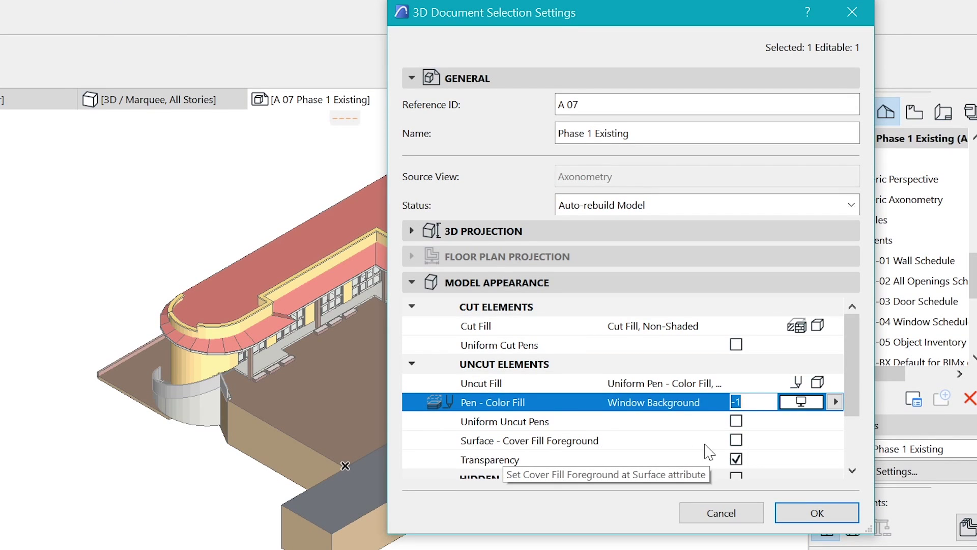
pyautogui.click(736, 440)
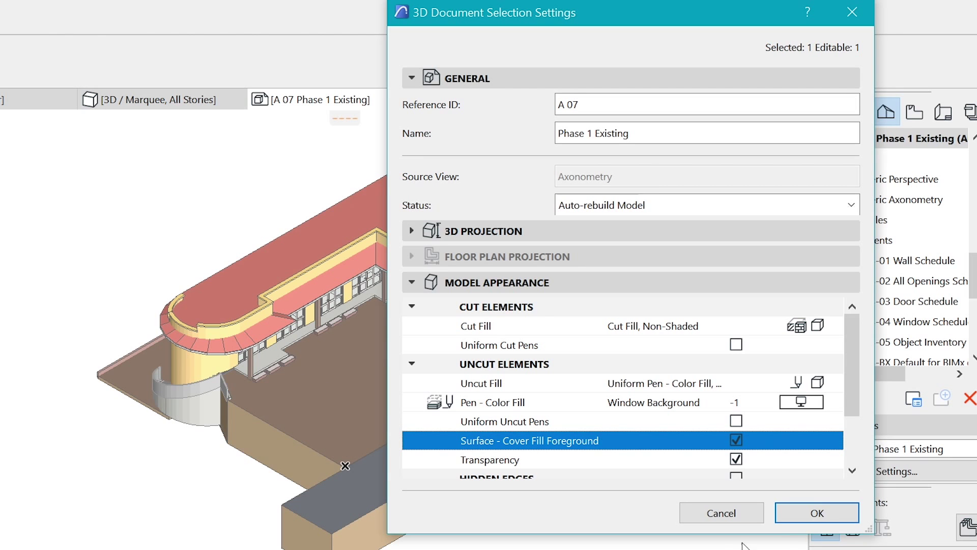
pyautogui.click(814, 516)
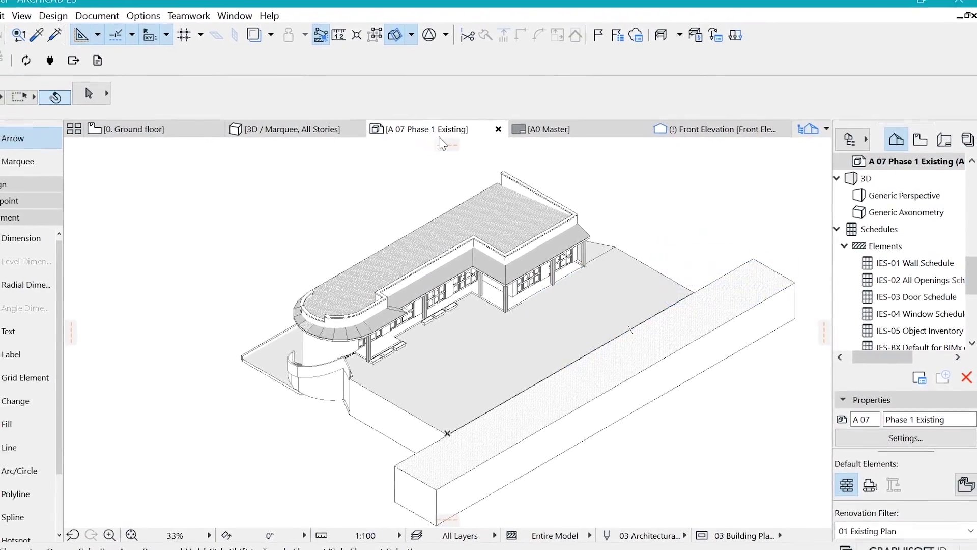
# - Save the Phase 1 Existing 3D document as a view with its current settings and locate it in the View Map
pyautogui.rightClick(470, 129)
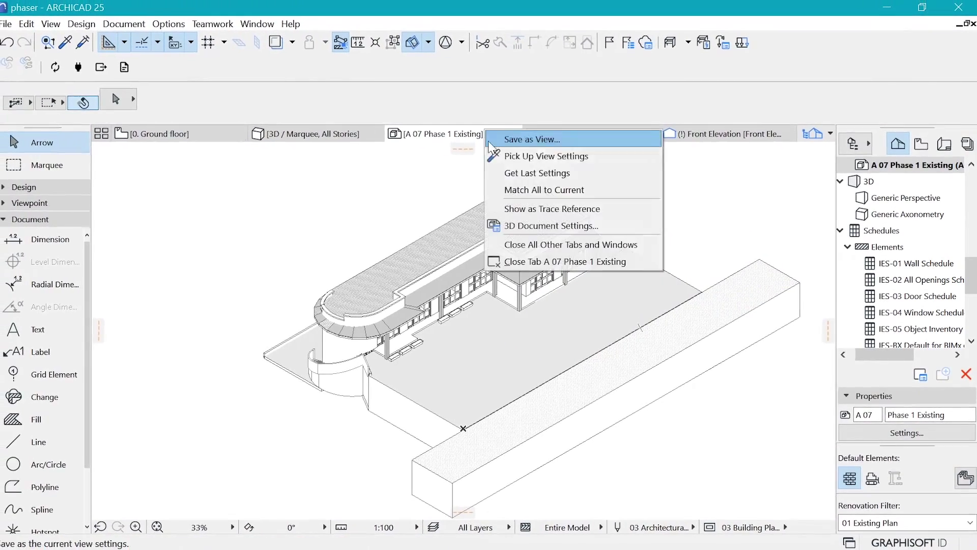
pyautogui.click(541, 145)
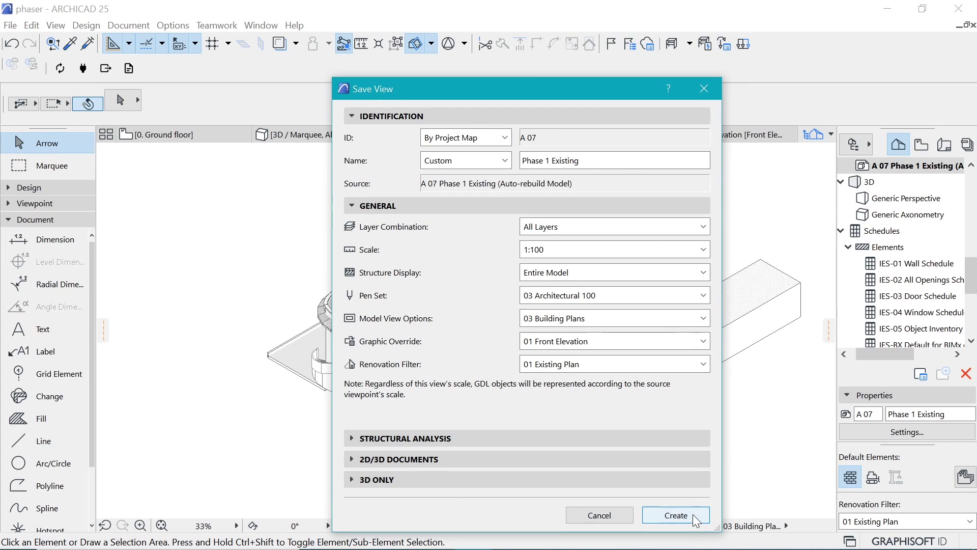
pyautogui.click(671, 515)
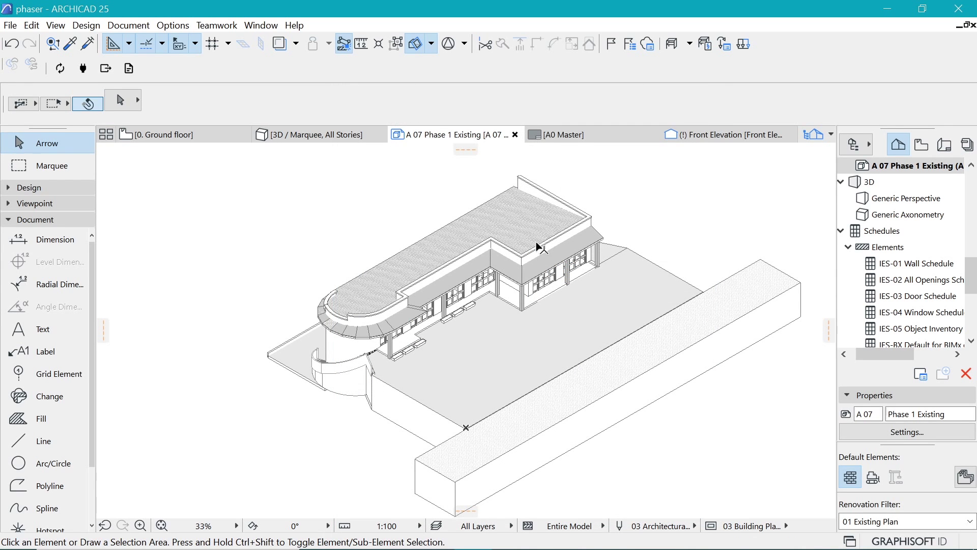
pyautogui.scroll(15, 935, 238)
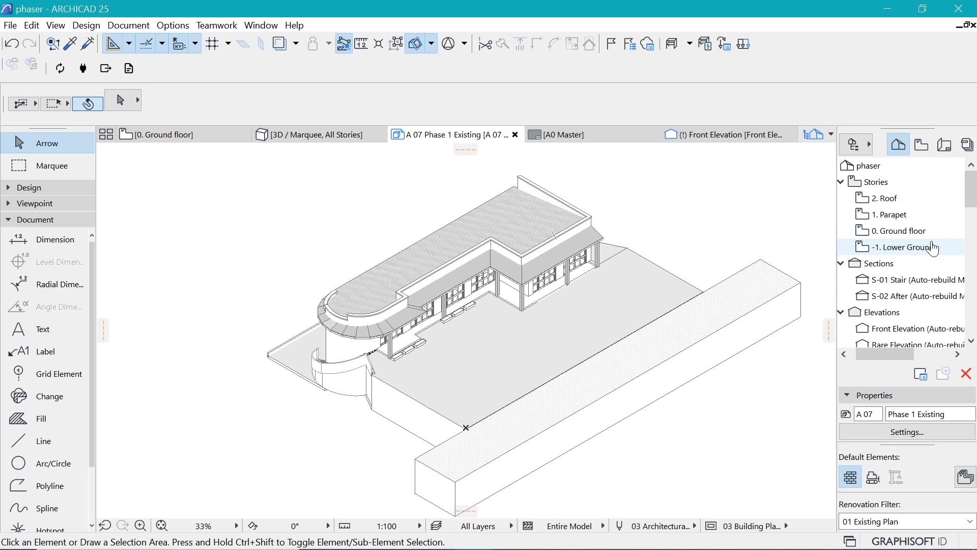
pyautogui.click(921, 145)
pyautogui.scroll(-5, 916, 219)
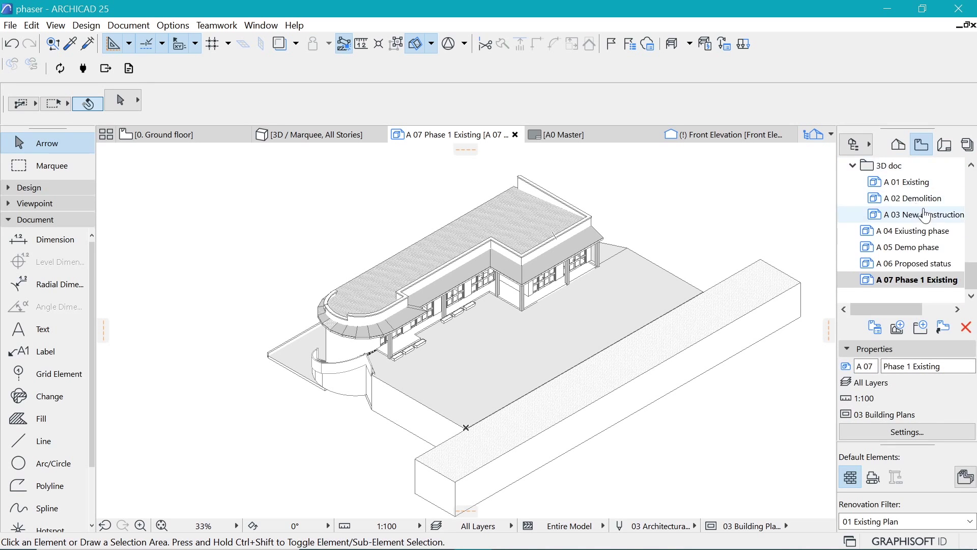
# - Open the saved Existing model and After Demolition views to compare them, and return to Existing model
pyautogui.scroll(3, 930, 219)
pyautogui.doubleClick(918, 183)
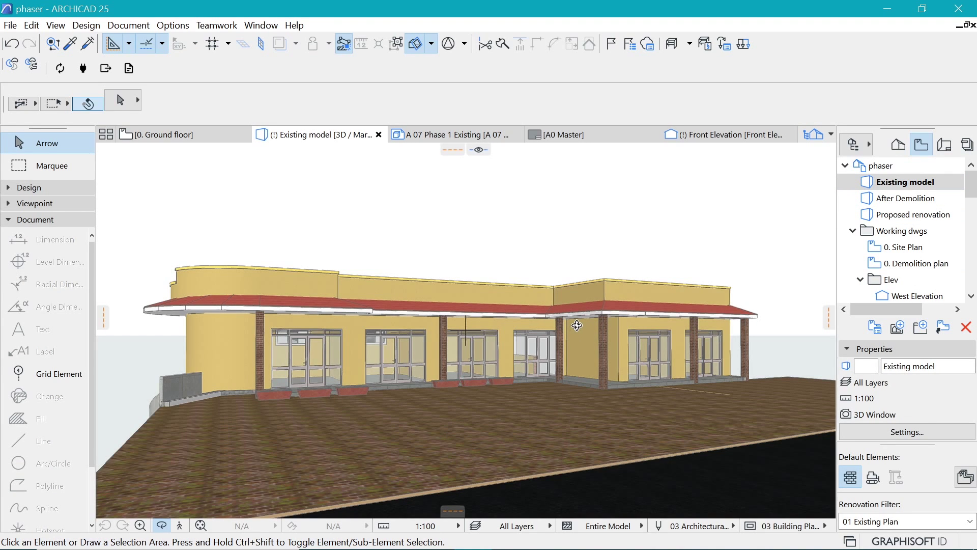
pyautogui.doubleClick(910, 200)
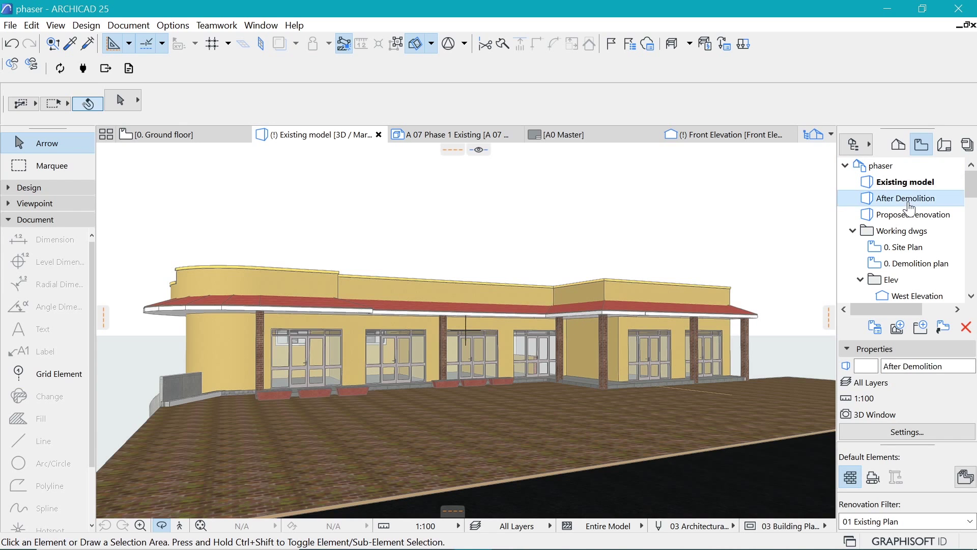
pyautogui.doubleClick(901, 187)
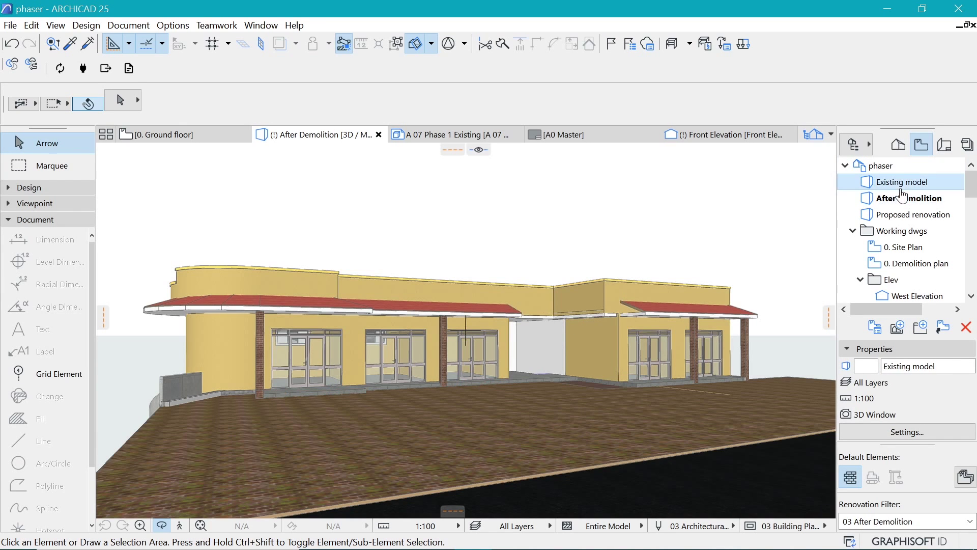
pyautogui.click(911, 522)
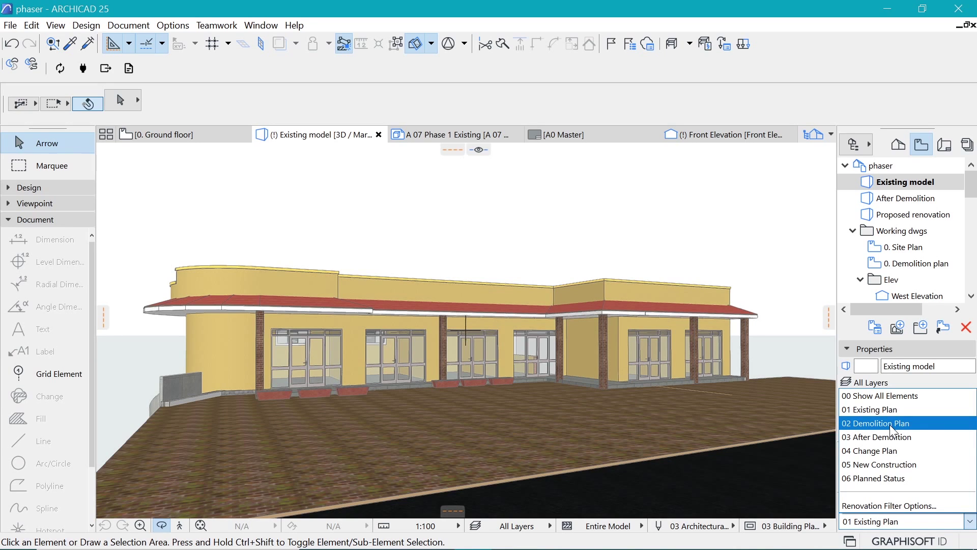
pyautogui.click(963, 410)
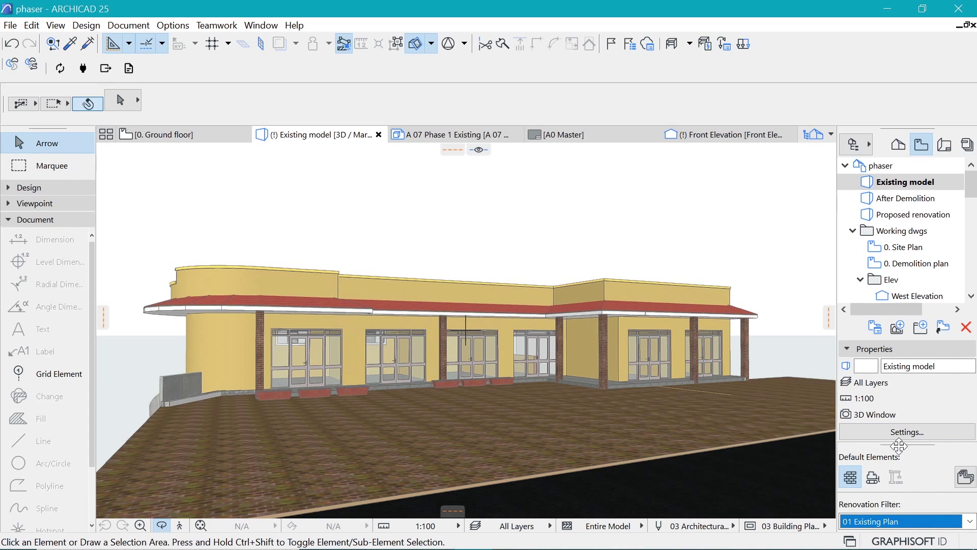
pyautogui.click(262, 26)
pyautogui.moveTo(365, 215)
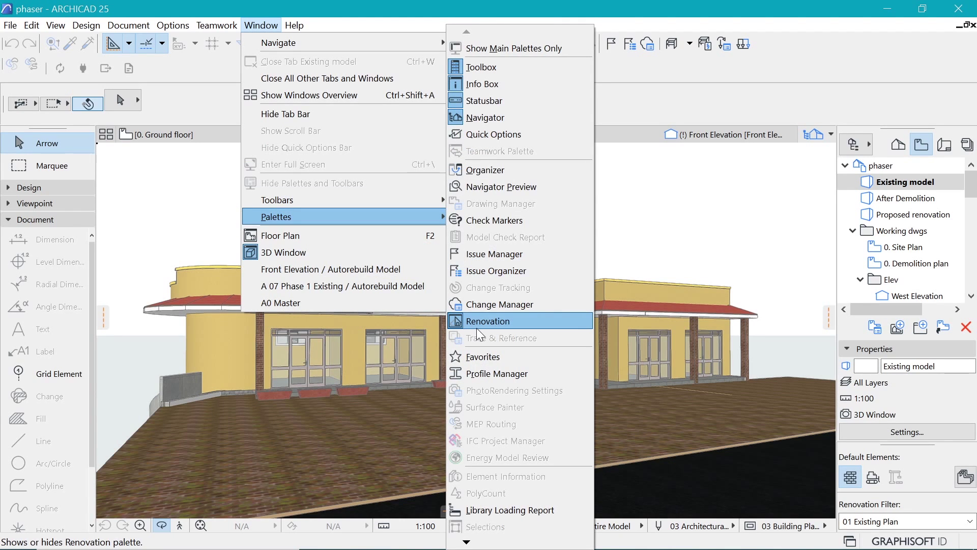
pyautogui.click(921, 476)
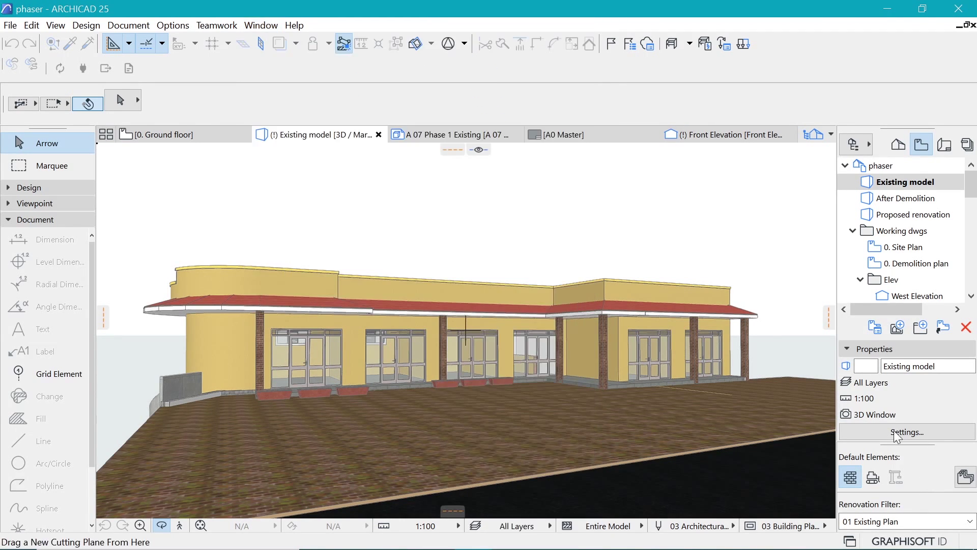
# - Apply the 02 Demolition Plan renovation filter to the 3D model and inspect the building from a higher angle
pyautogui.click(889, 524)
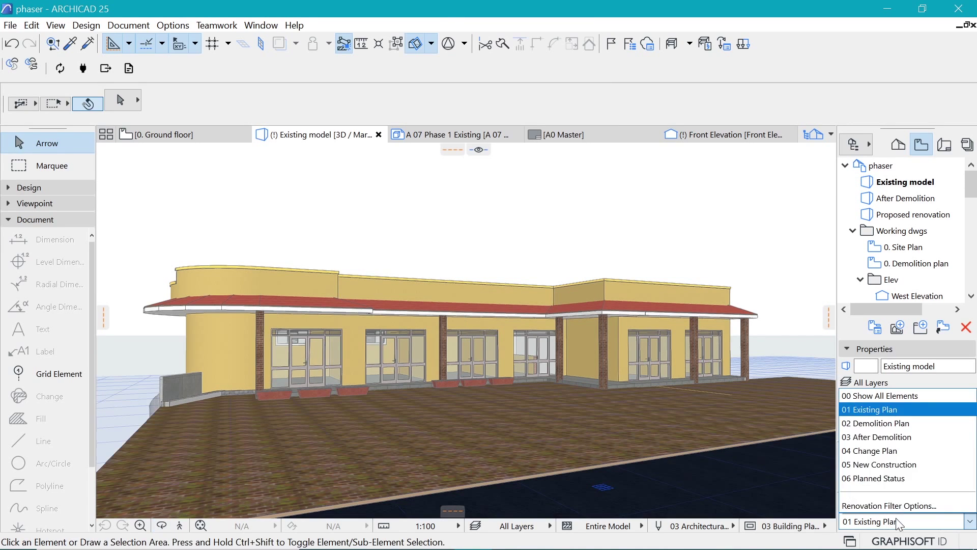
pyautogui.click(887, 425)
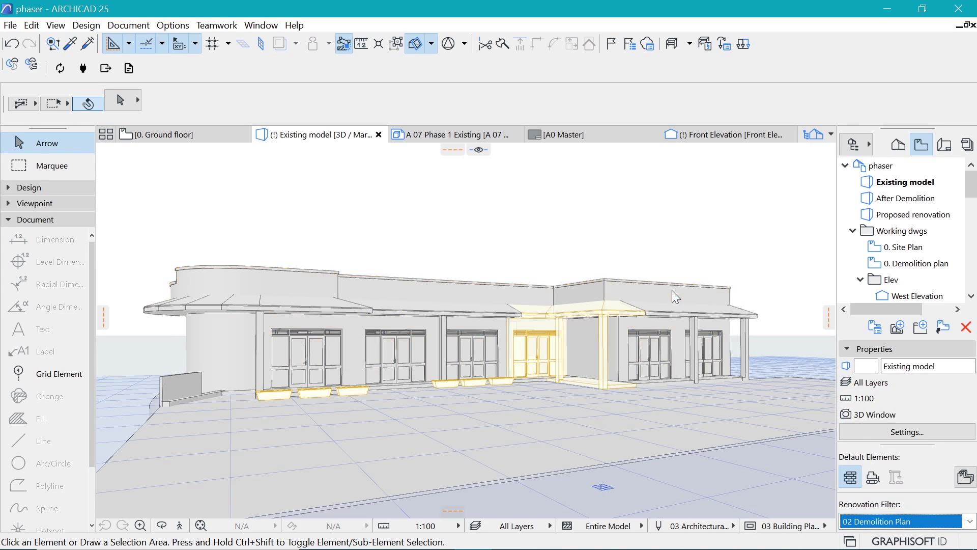
pyautogui.moveTo(682, 295)
pyautogui.keyDown('shift'); pyautogui.mouseDown(button='middle')
pyautogui.moveTo(538, 280)
pyautogui.moveTo(566, 319)
pyautogui.moveTo(570, 265)
pyautogui.moveTo(546, 303)
pyautogui.moveTo(550, 280)
pyautogui.moveTo(635, 283)
pyautogui.moveTo(536, 380)
pyautogui.mouseUp(button='middle'); pyautogui.keyUp('shift')
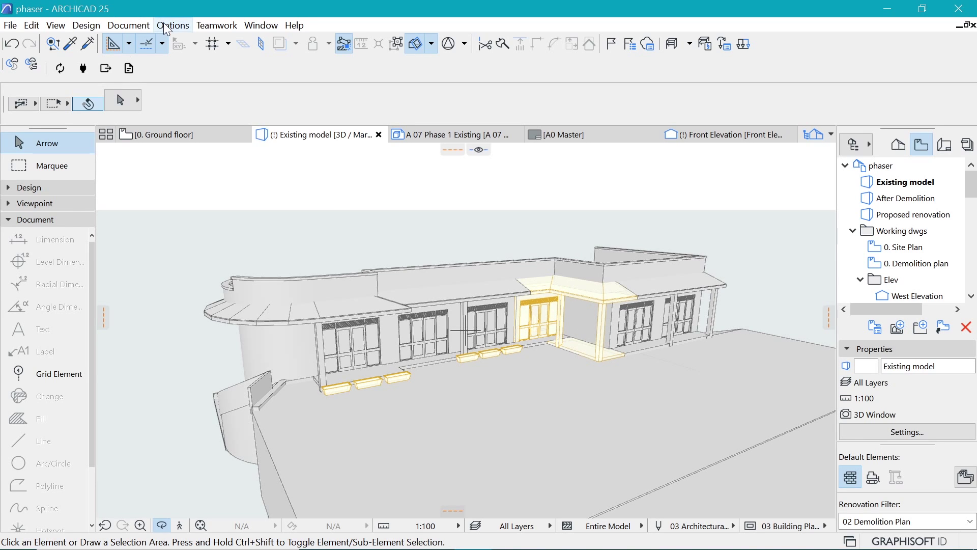
# - Set Existing Elements to Show in the 02 Demolition Plan renovation filter options and apply the change
pyautogui.click(127, 25)
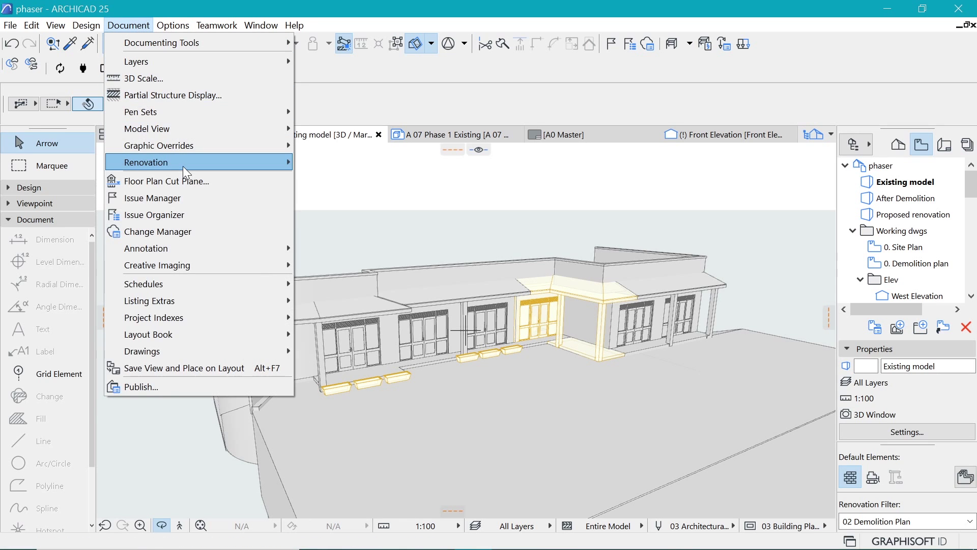
pyautogui.moveTo(182, 166)
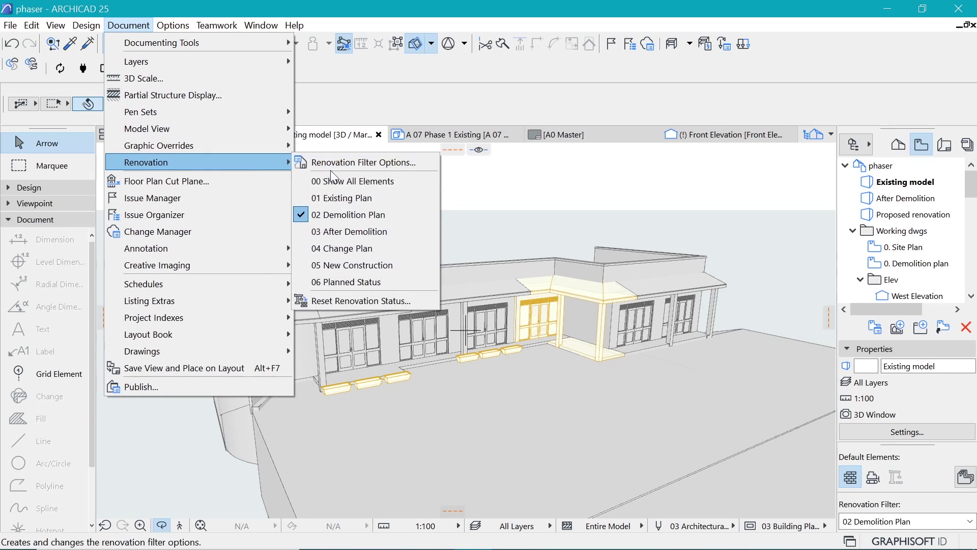
pyautogui.click(363, 162)
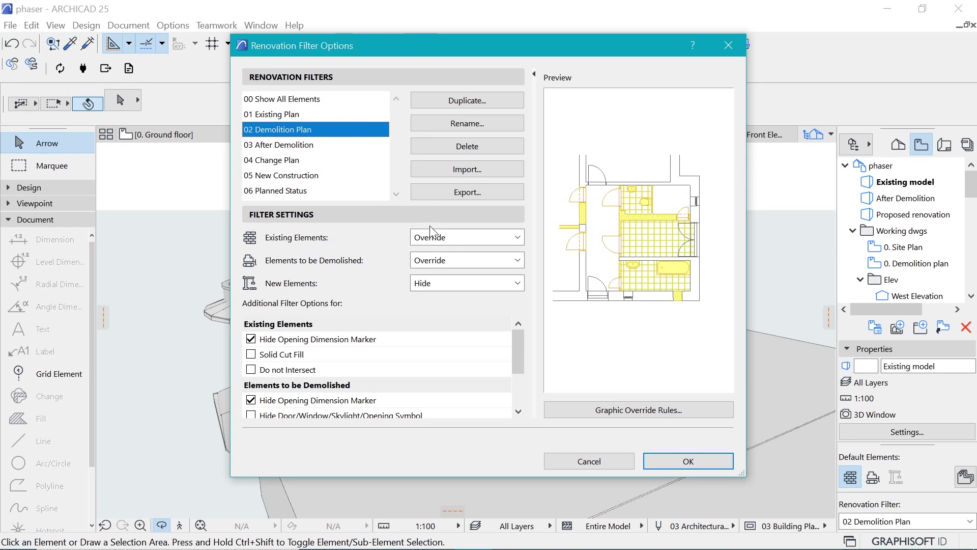
pyautogui.click(420, 242)
pyautogui.click(423, 253)
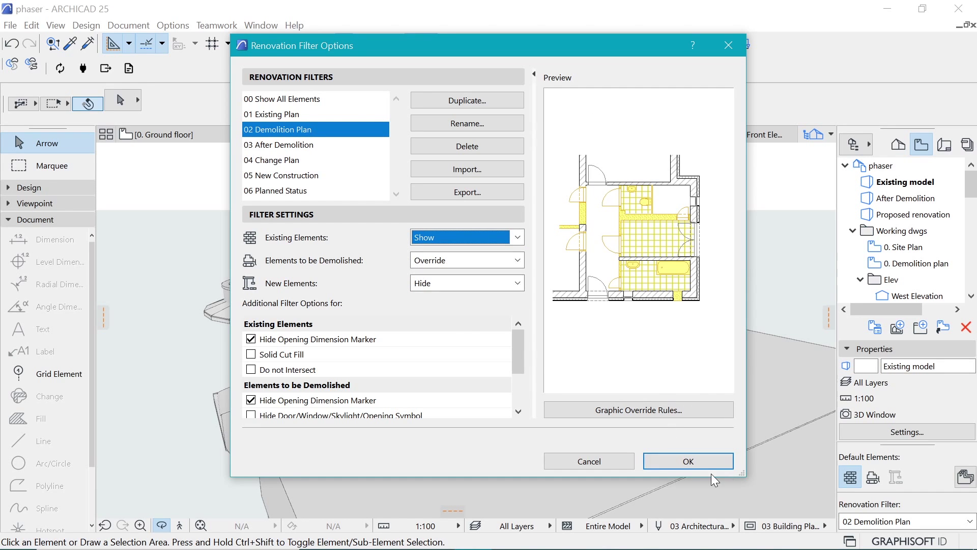
pyautogui.click(704, 460)
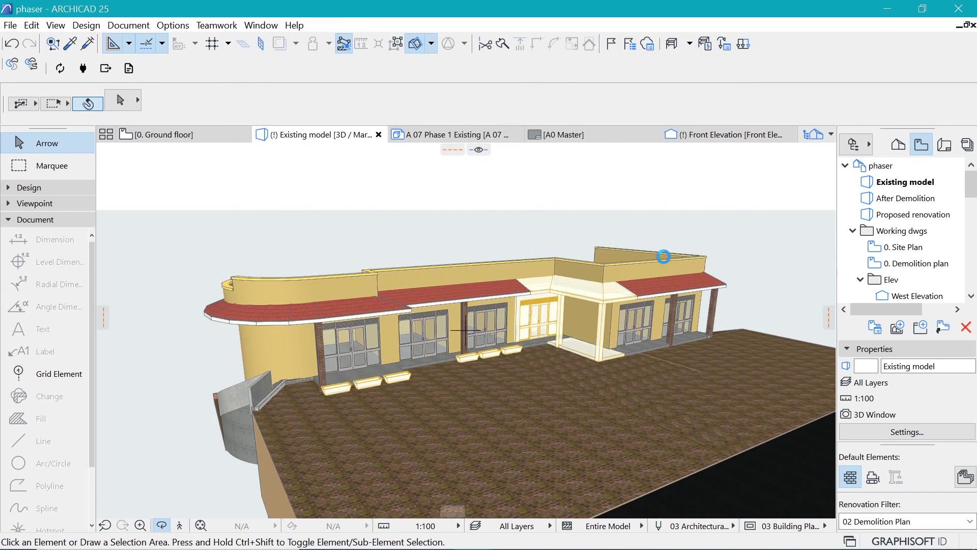
# - Open the Generic Axonometry viewpoint from the Project Map and frame the whole building
pyautogui.scroll(-4, 524, 262)
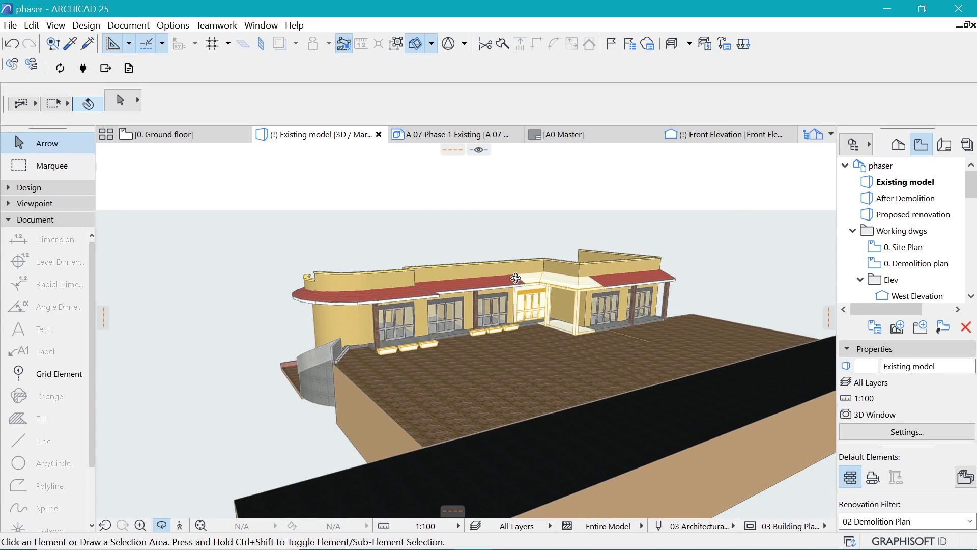
pyautogui.scroll(-3, 914, 237)
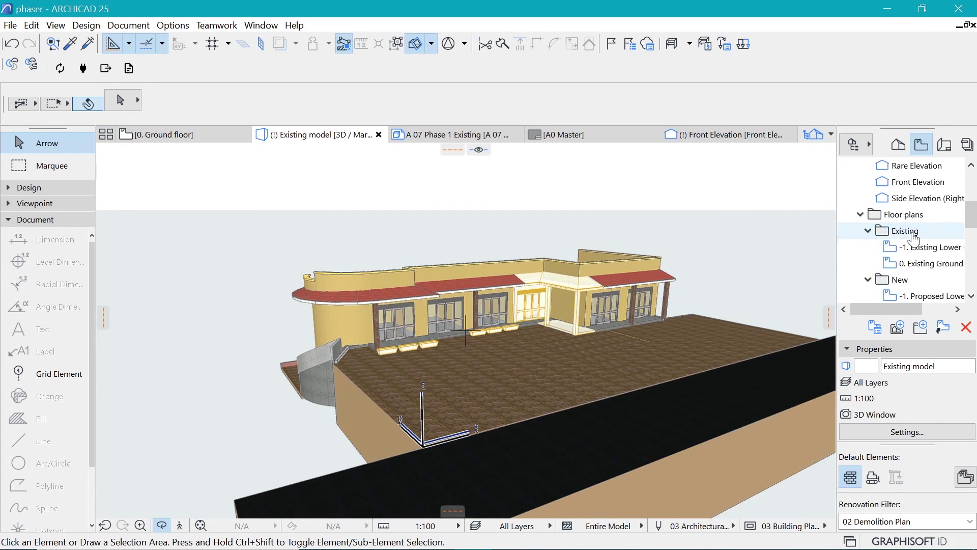
pyautogui.click(898, 145)
pyautogui.scroll(3, 911, 254)
pyautogui.click(918, 200)
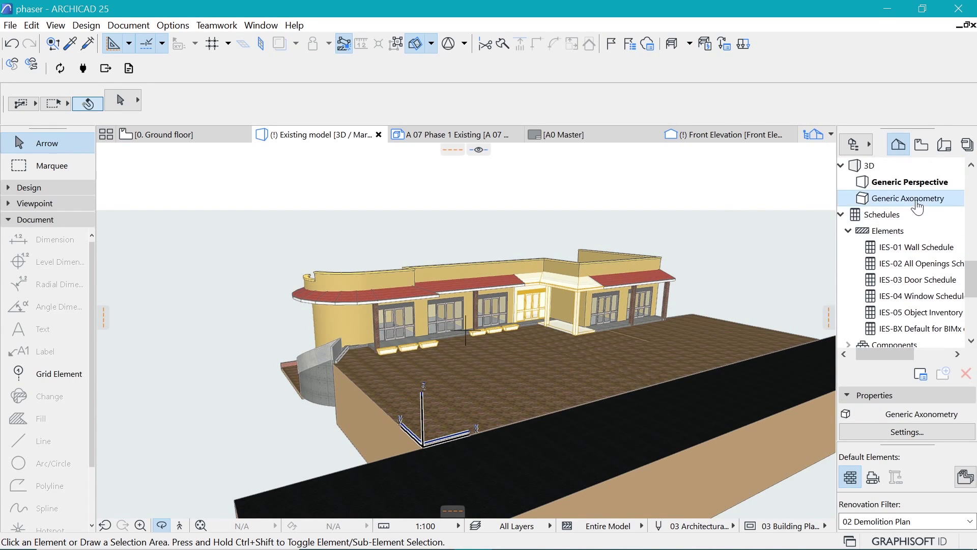
pyautogui.doubleClick(918, 200)
pyautogui.scroll(3, 757, 293)
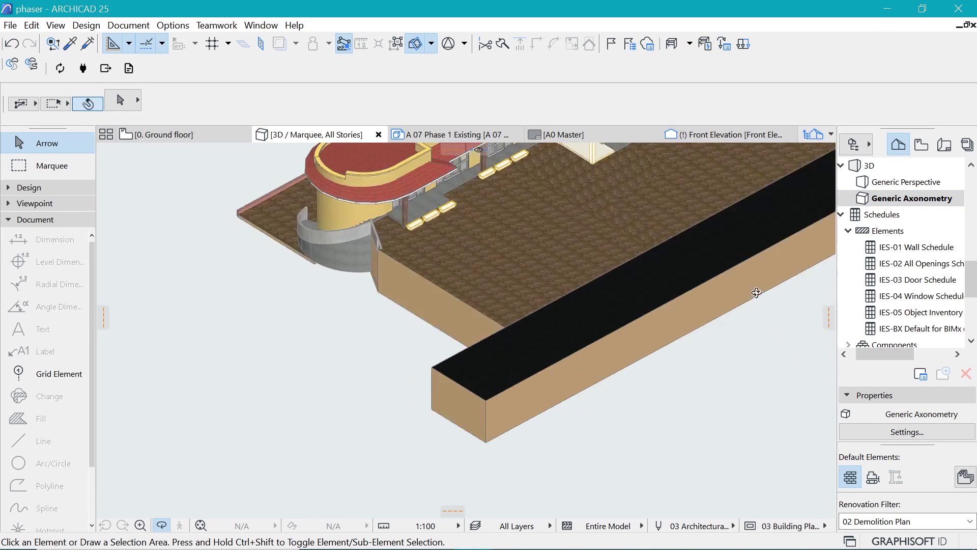
pyautogui.scroll(-5, 757, 293)
pyautogui.scroll(1, 593, 304)
# - Set the demolition model's parallel projection to Isometric axonometry with a camera azimuth of 180°
pyautogui.rightClick(701, 195)
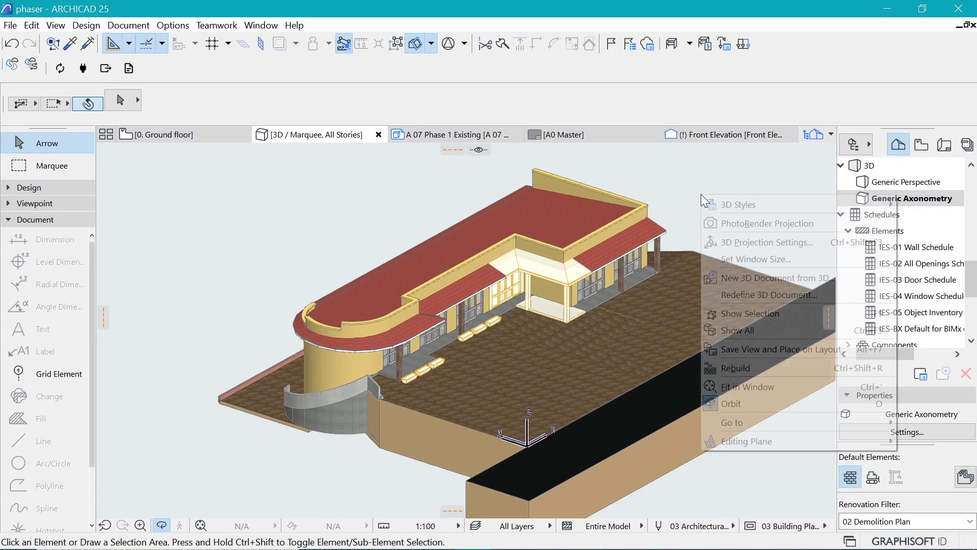
pyautogui.click(784, 243)
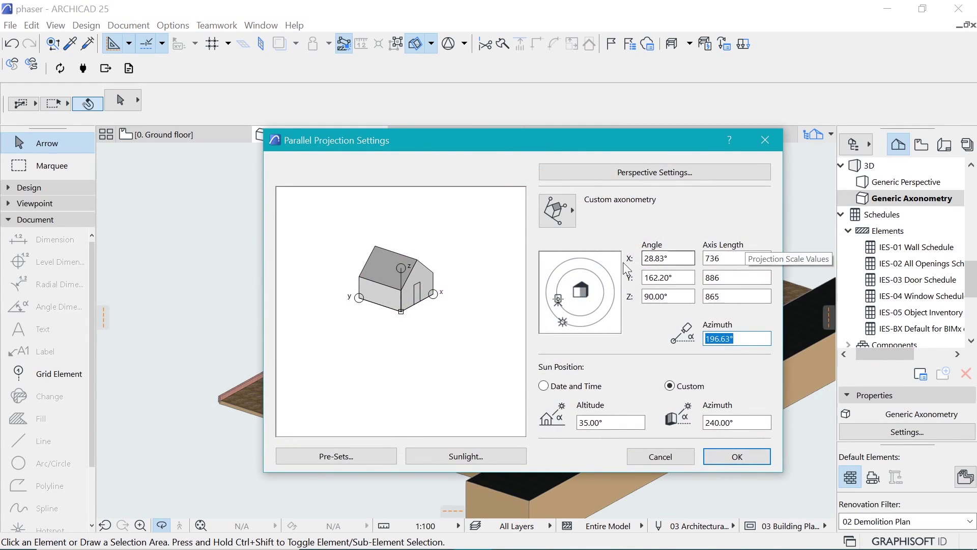
pyautogui.click(562, 211)
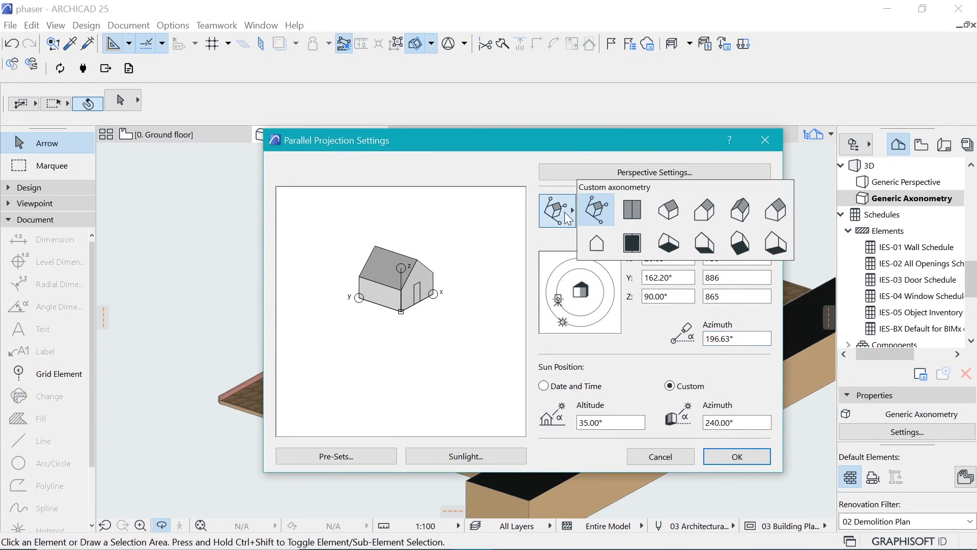
pyautogui.click(668, 216)
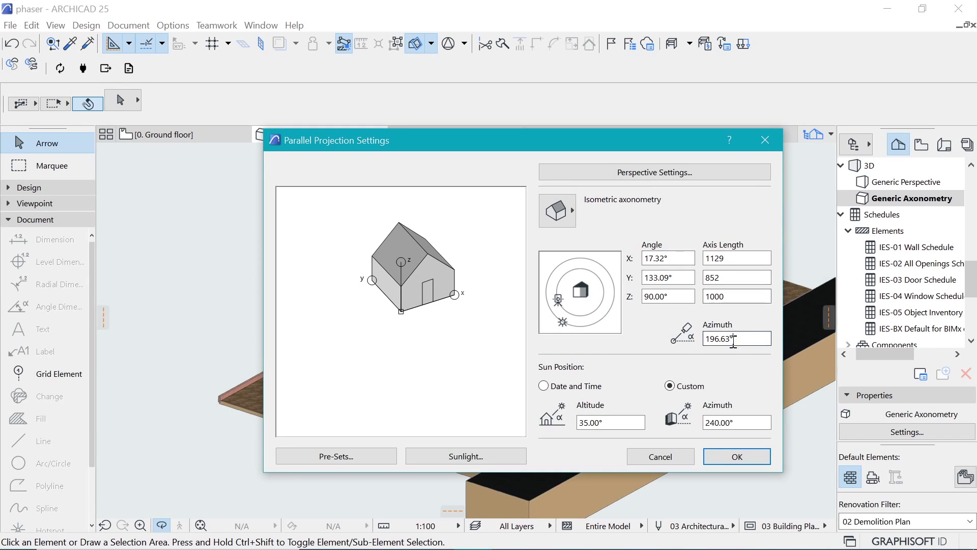
pyautogui.moveTo(740, 339); pyautogui.dragTo(693, 347)
pyautogui.write('180.00')
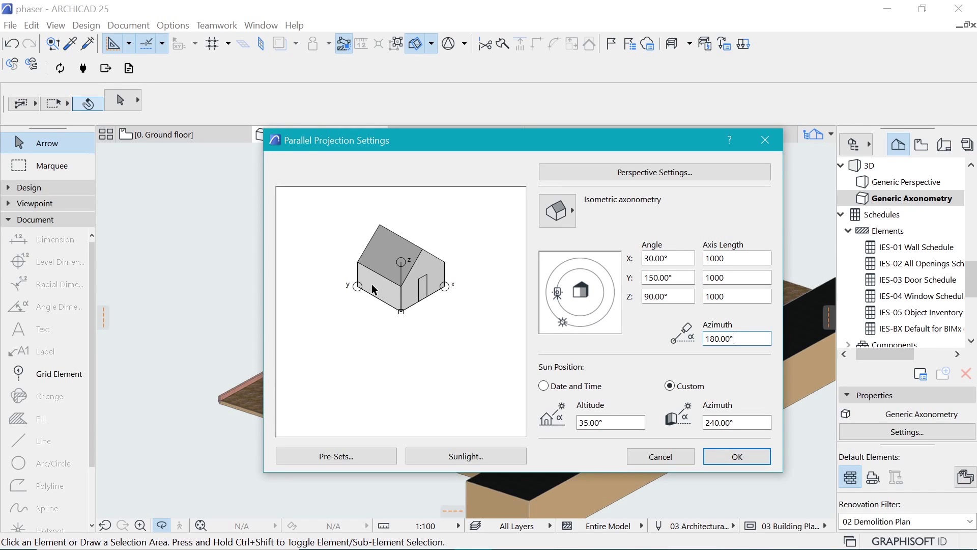
pyautogui.click(737, 457)
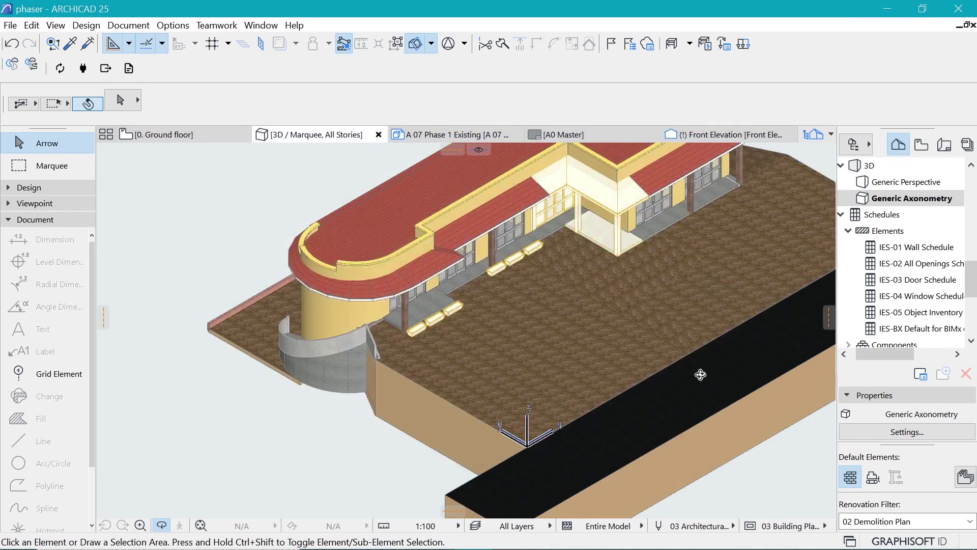
# - Create a new 3D document from the isometric demolition model and name it Phase 2 Demo
pyautogui.scroll(-4, 430, 305)
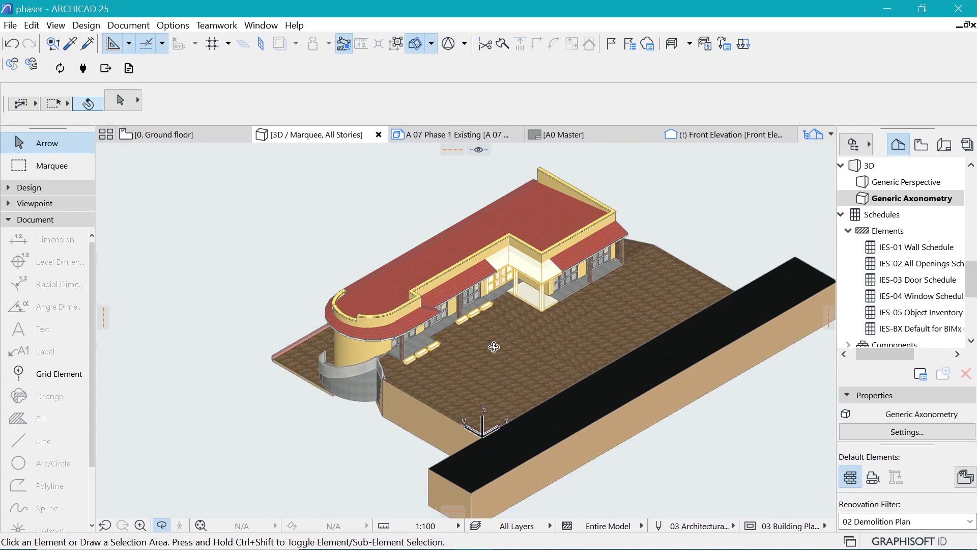
pyautogui.scroll(1, 490, 265)
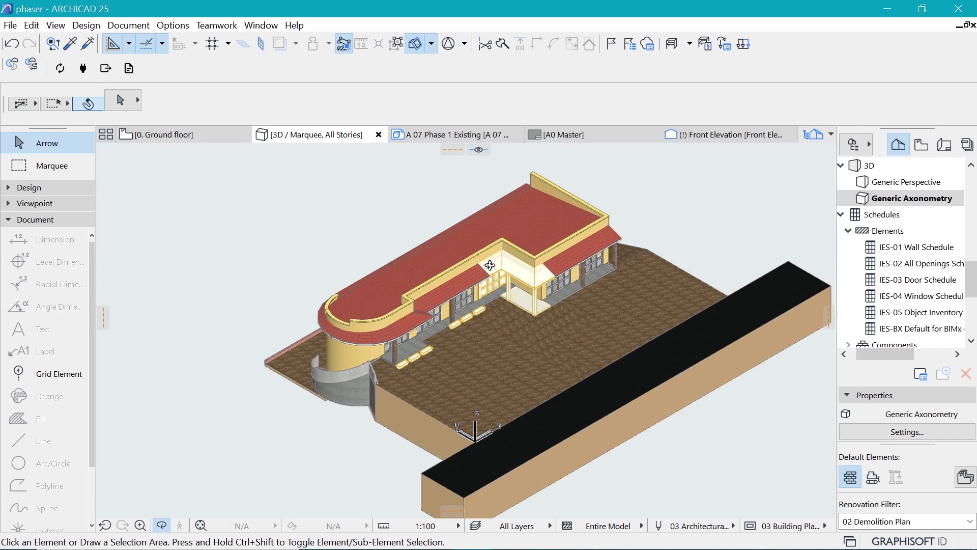
pyautogui.rightClick(301, 163)
pyautogui.click(375, 298)
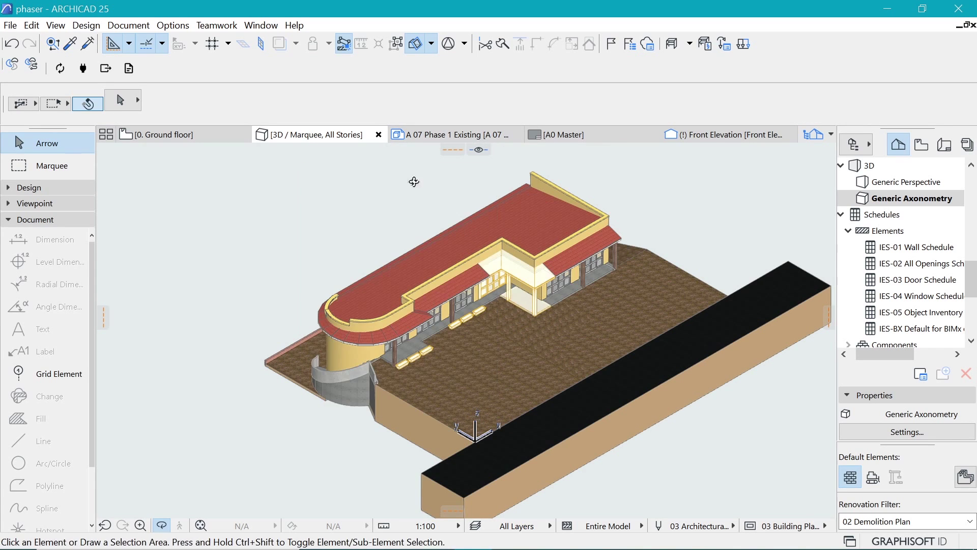
pyautogui.rightClick(695, 167)
pyautogui.click(759, 249)
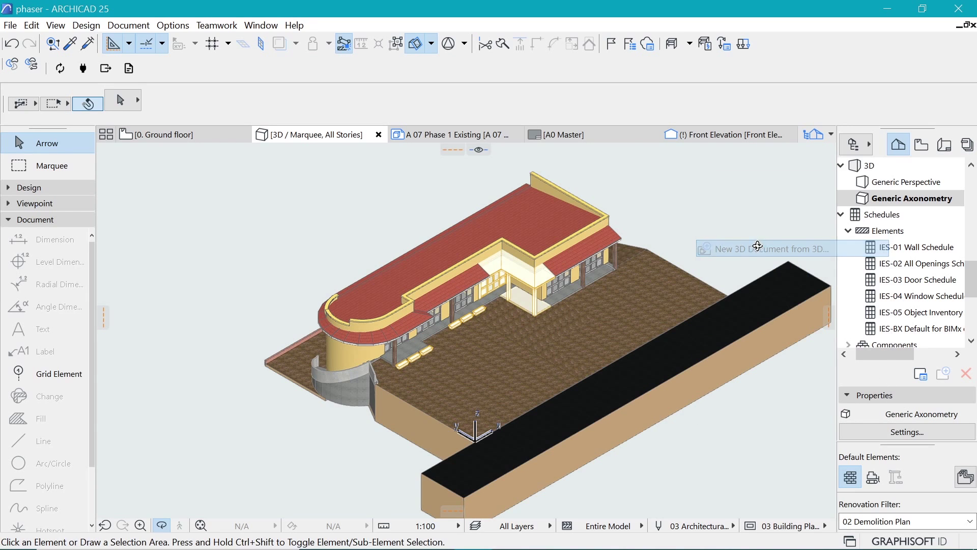
pyautogui.doubleClick(494, 209)
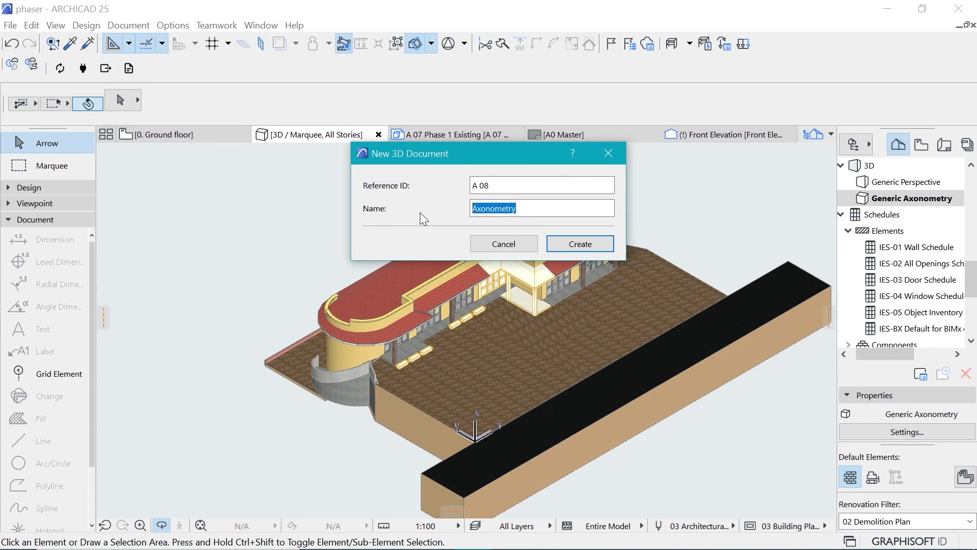
pyautogui.write('Phase 2 Demo')
pyautogui.click(580, 244)
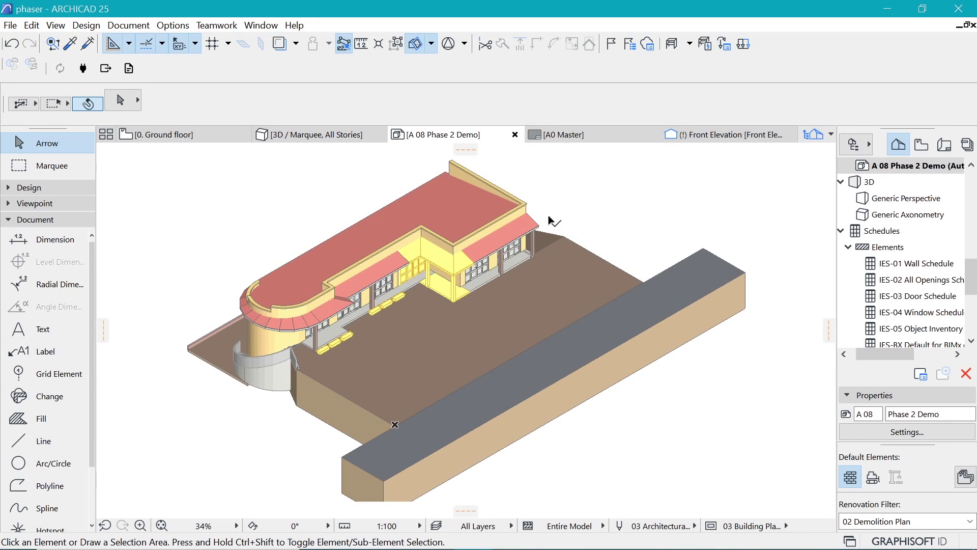
# - Set the Phase 2 Demo document's uncut fill to Uniform Pen - Color Fill, Non-Shaded with Window Background, and enable Surface - Cover Fill Foreground
pyautogui.rightClick(492, 139)
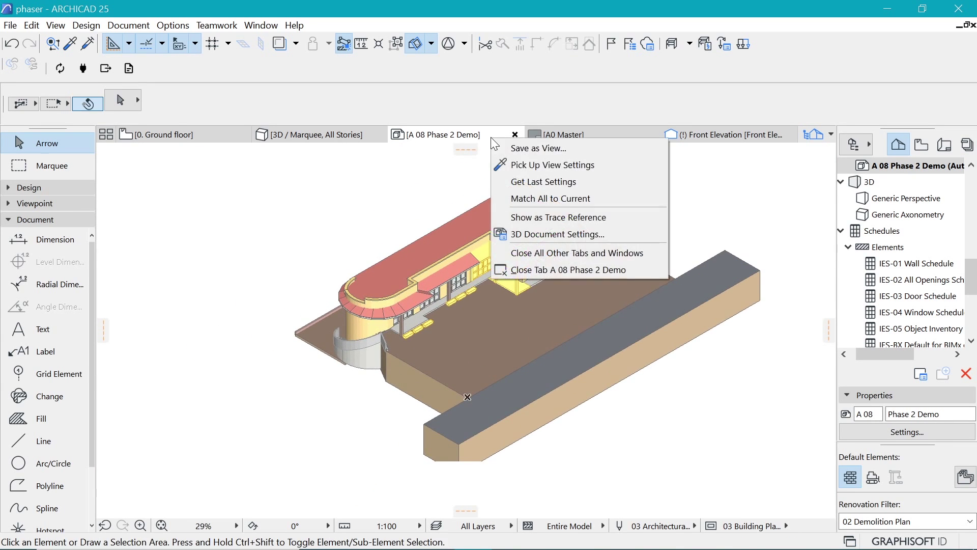
pyautogui.click(573, 232)
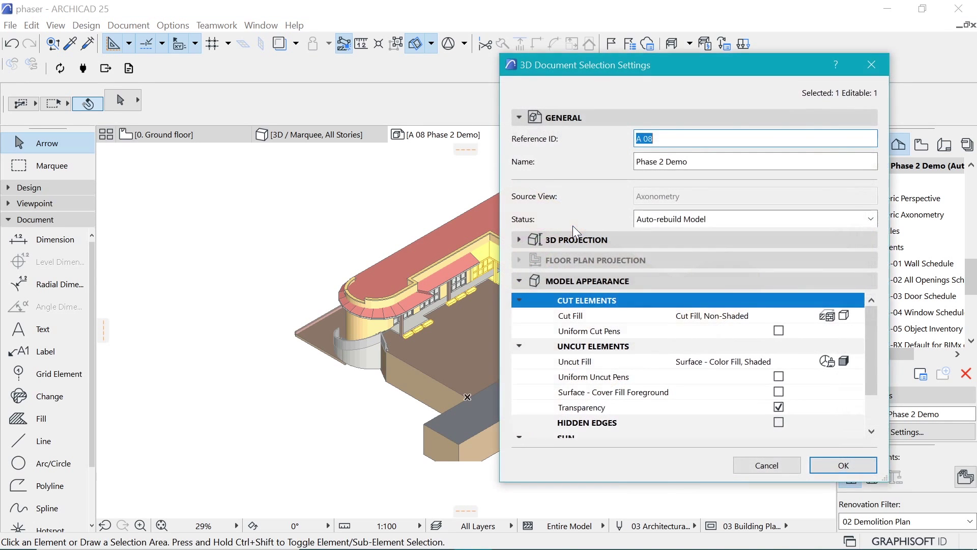
pyautogui.click(741, 363)
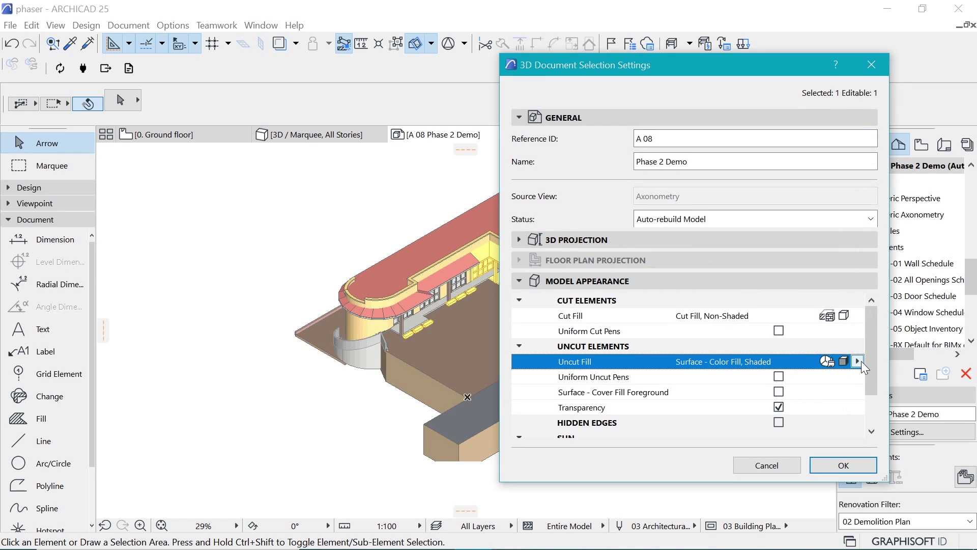
pyautogui.click(858, 362)
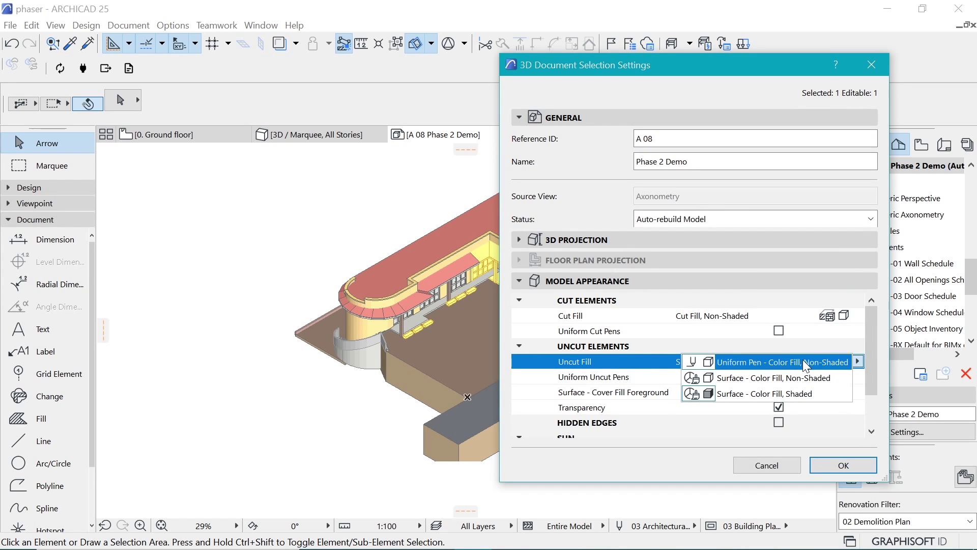
pyautogui.click(806, 362)
pyautogui.click(802, 378)
pyautogui.click(845, 377)
pyautogui.click(815, 360)
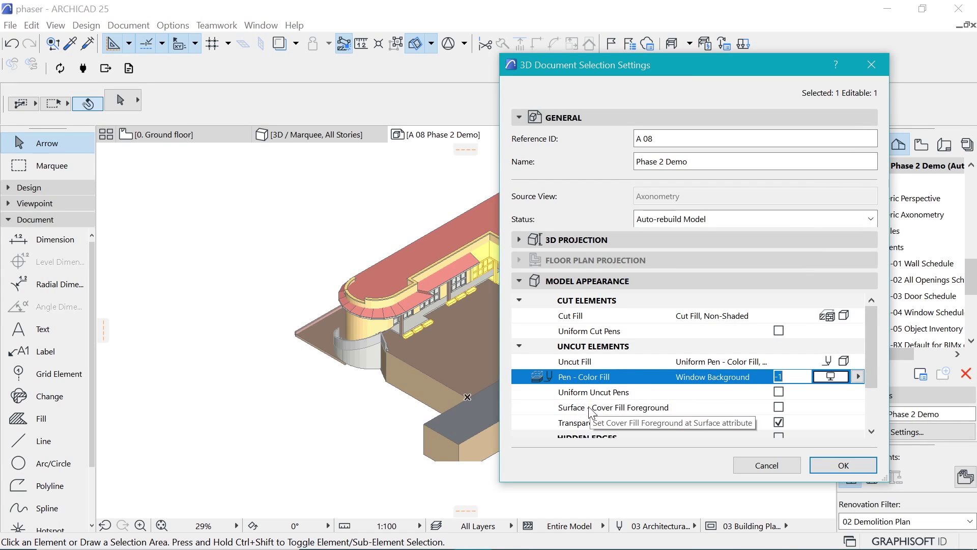
pyautogui.click(778, 407)
pyautogui.click(843, 465)
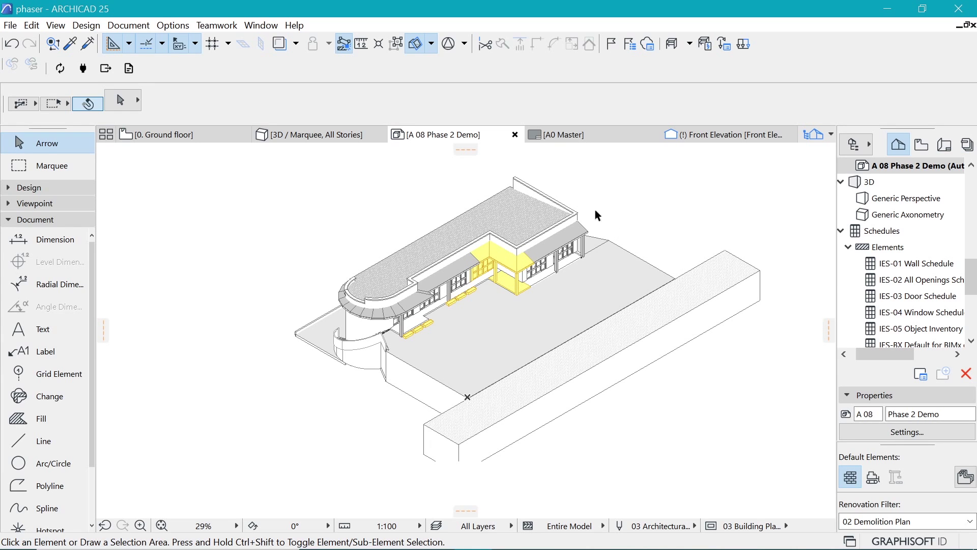
# - Save the Phase 2 Demo document as a view and locate it with Phase 1 Existing in the View Map
pyautogui.rightClick(456, 136)
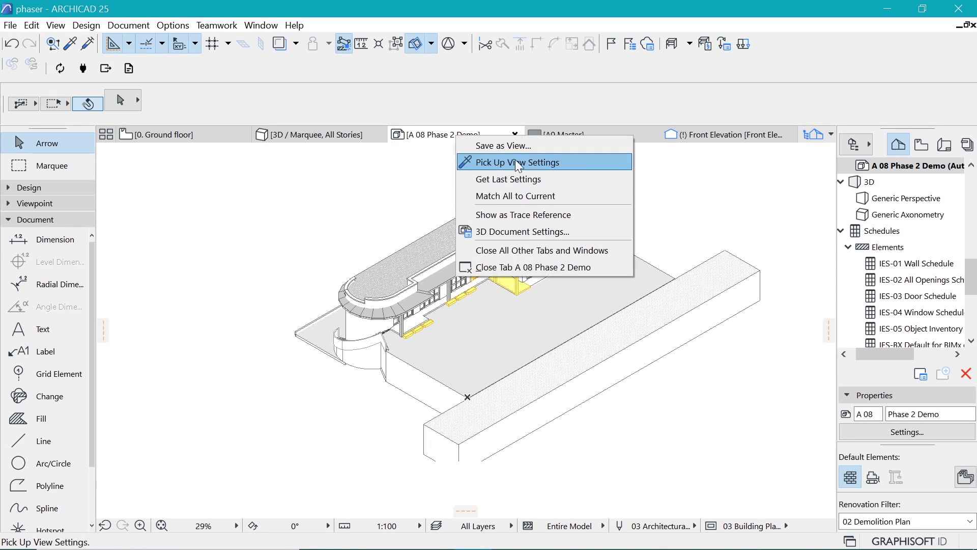
pyautogui.click(504, 146)
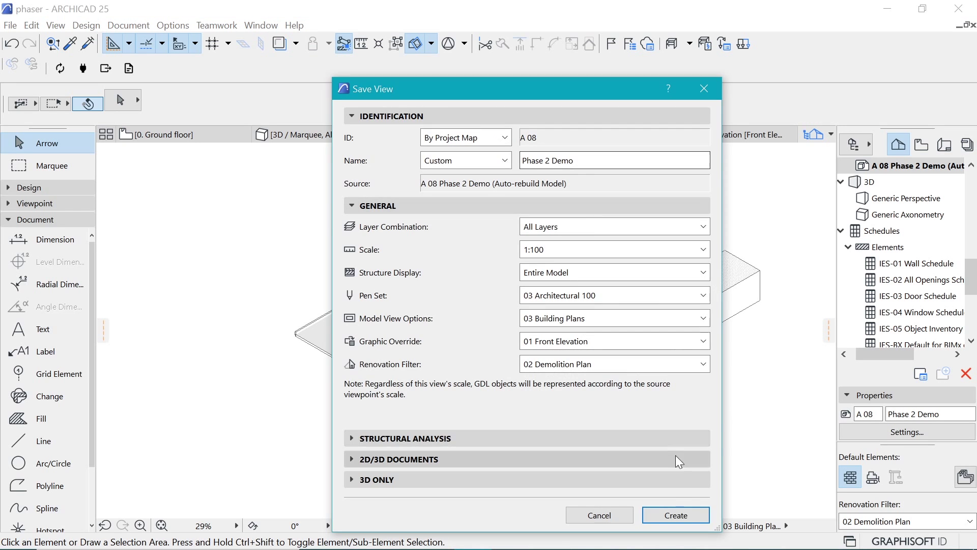
pyautogui.click(676, 516)
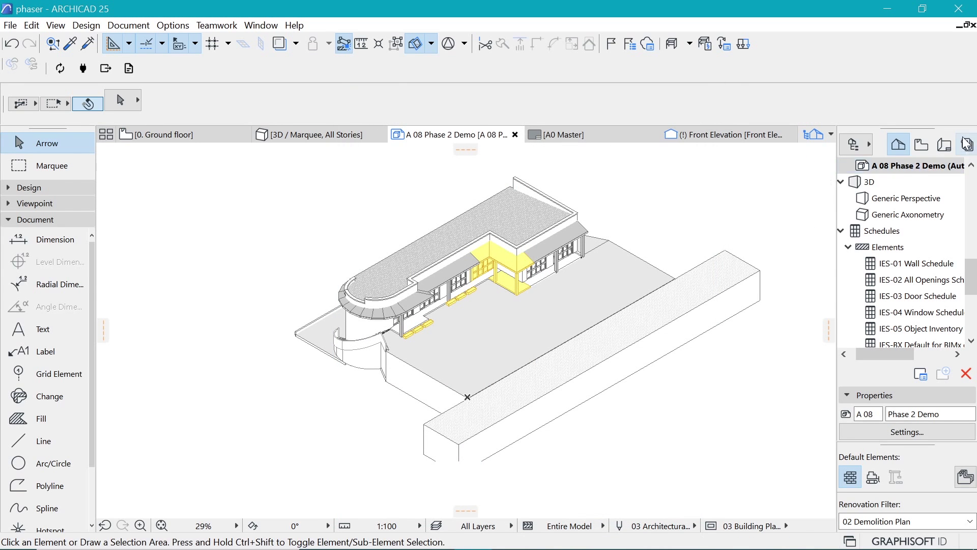
pyautogui.click(920, 149)
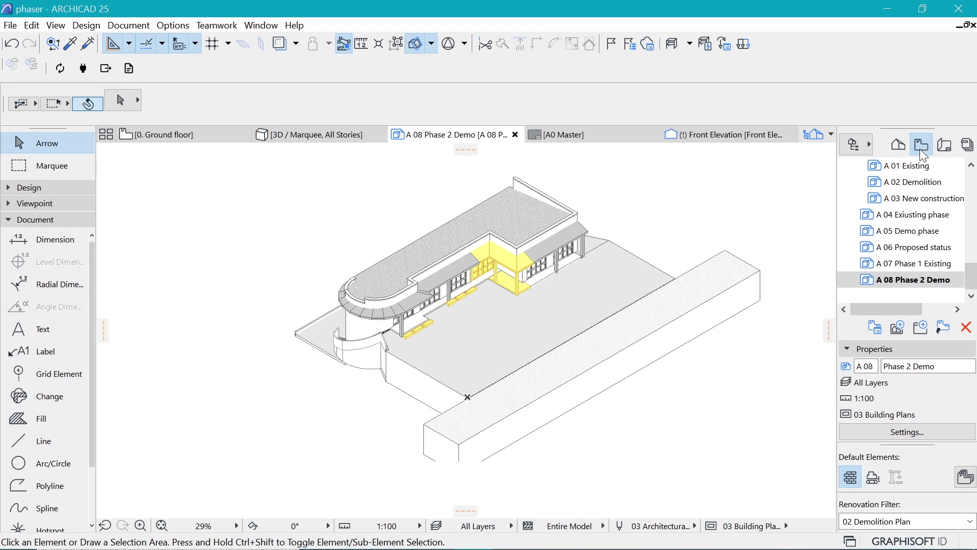
pyautogui.click(908, 263)
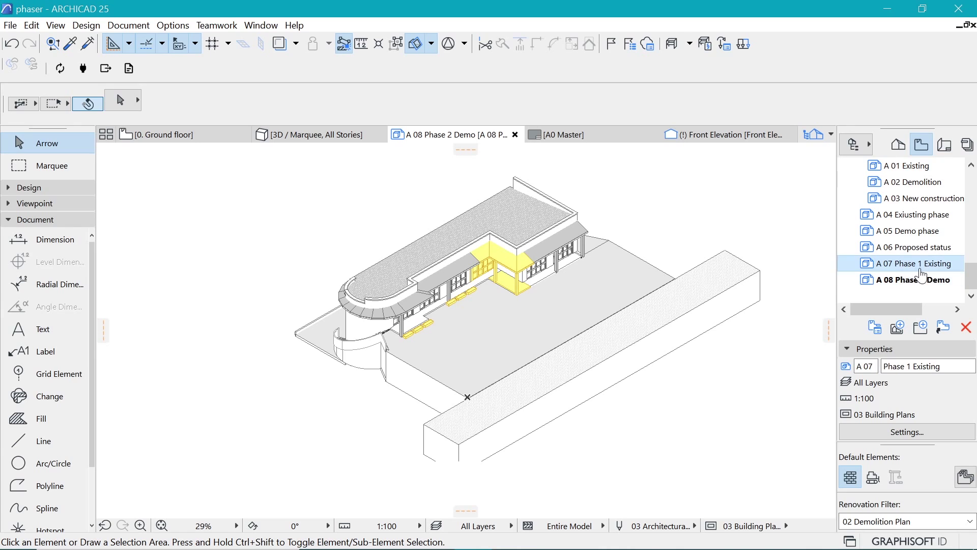
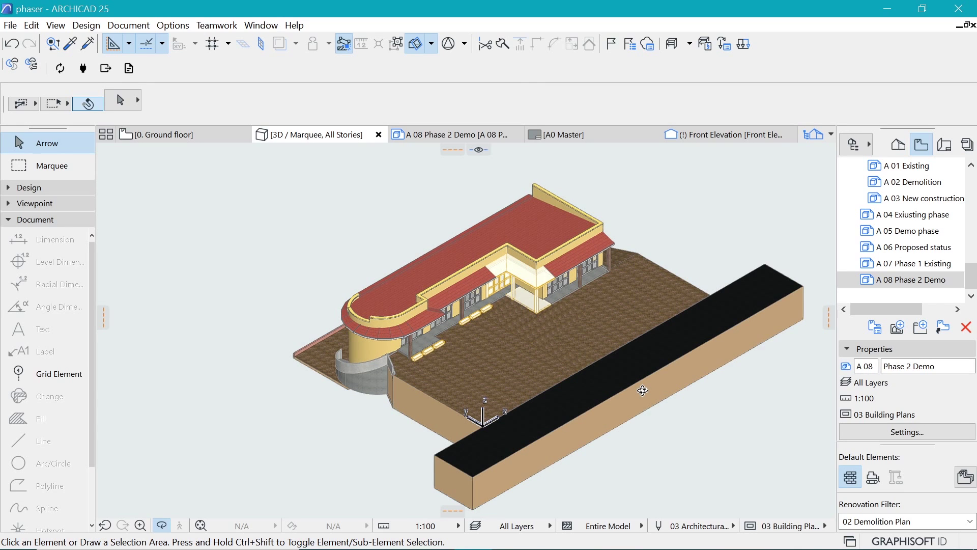
# - Apply the 05 New Construction renovation filter to the 3D model and set its Existing Elements to Show
pyautogui.click(898, 521)
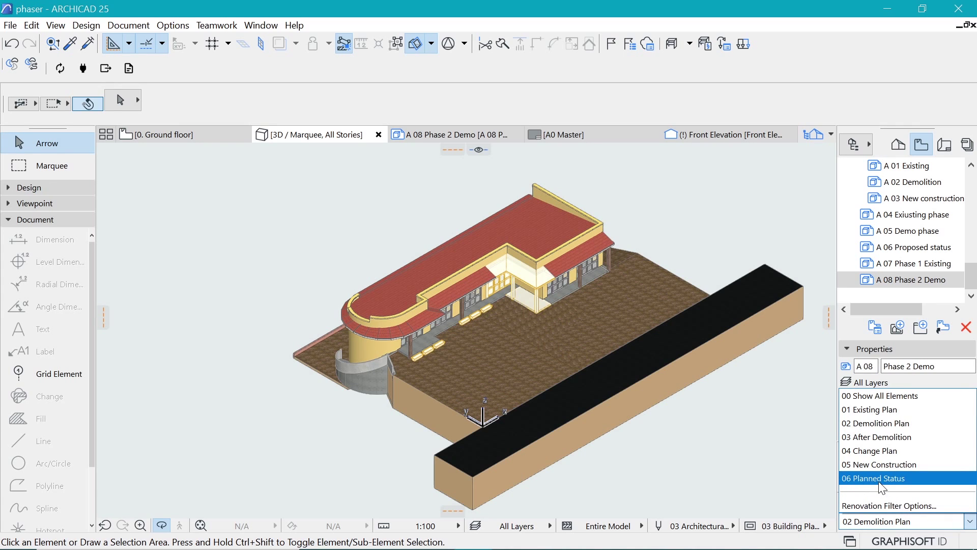
pyautogui.click(887, 466)
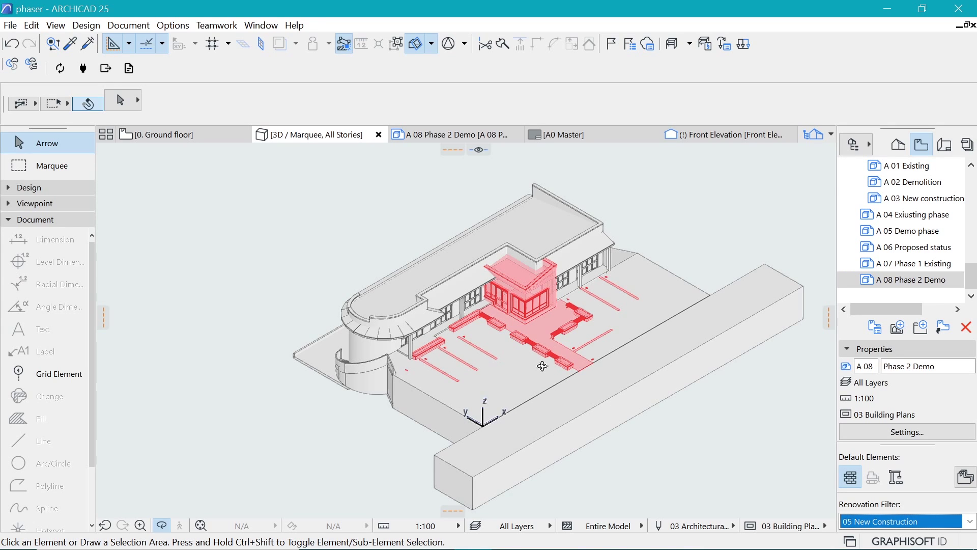
pyautogui.click(124, 25)
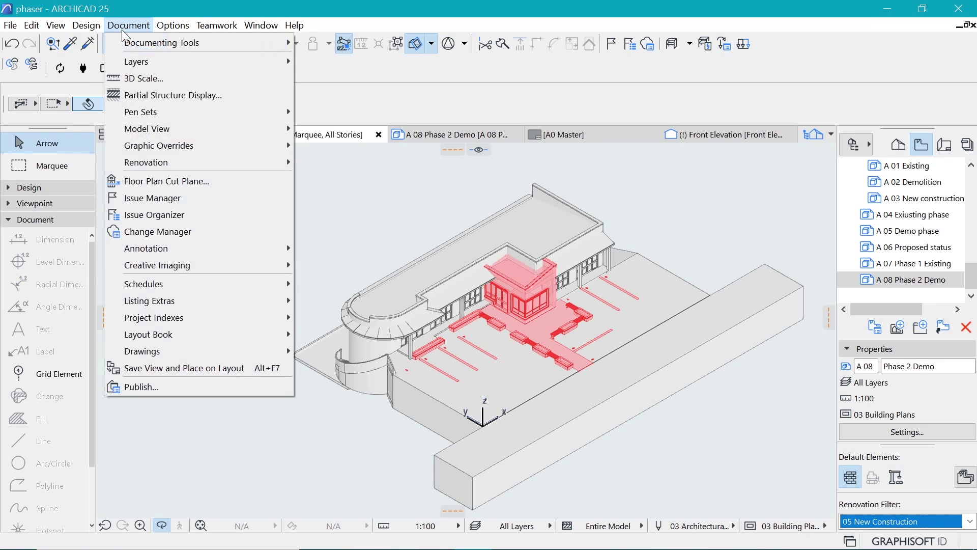
pyautogui.moveTo(175, 161)
pyautogui.click(363, 158)
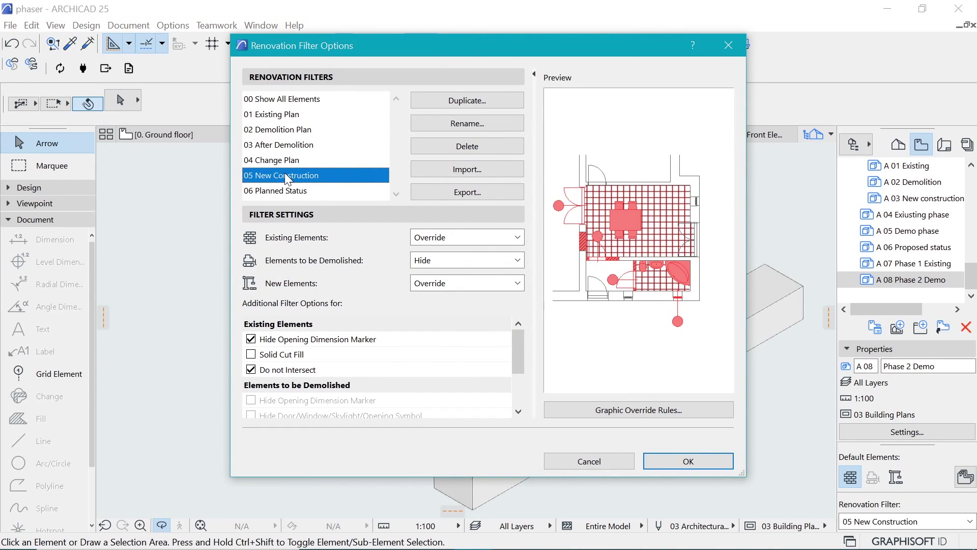
pyautogui.click(466, 238)
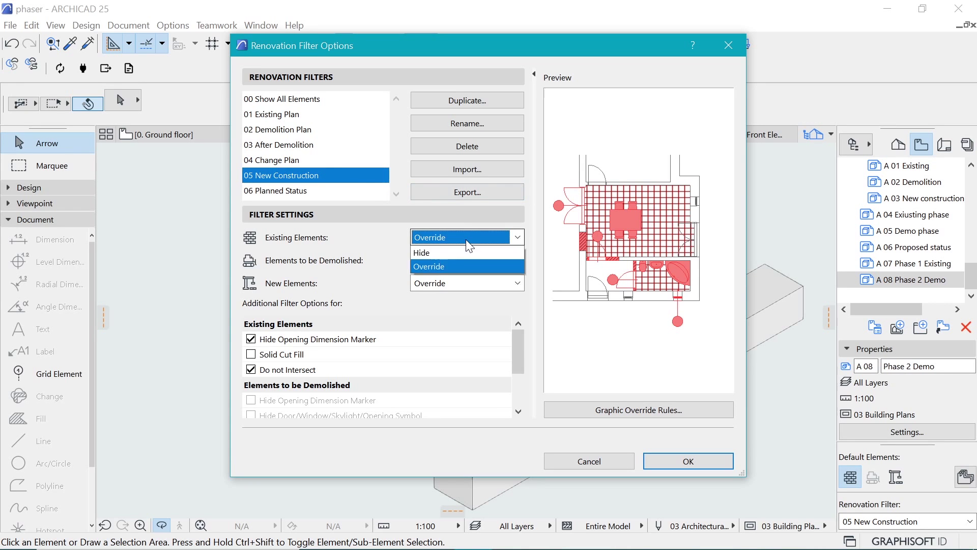
pyautogui.click(447, 253)
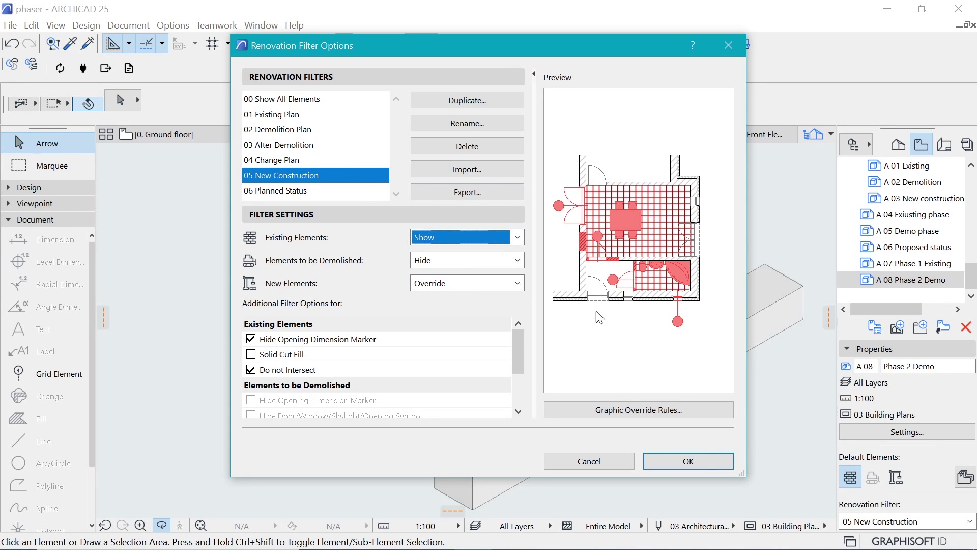
pyautogui.click(702, 459)
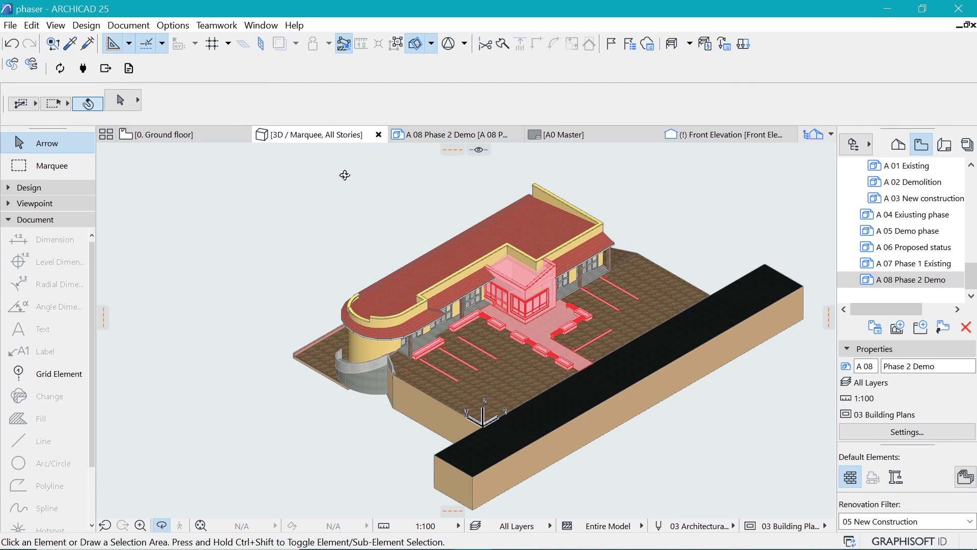
# - Create a new 3D document from the new construction model and name it Final phase Proposed
pyautogui.rightClick(662, 182)
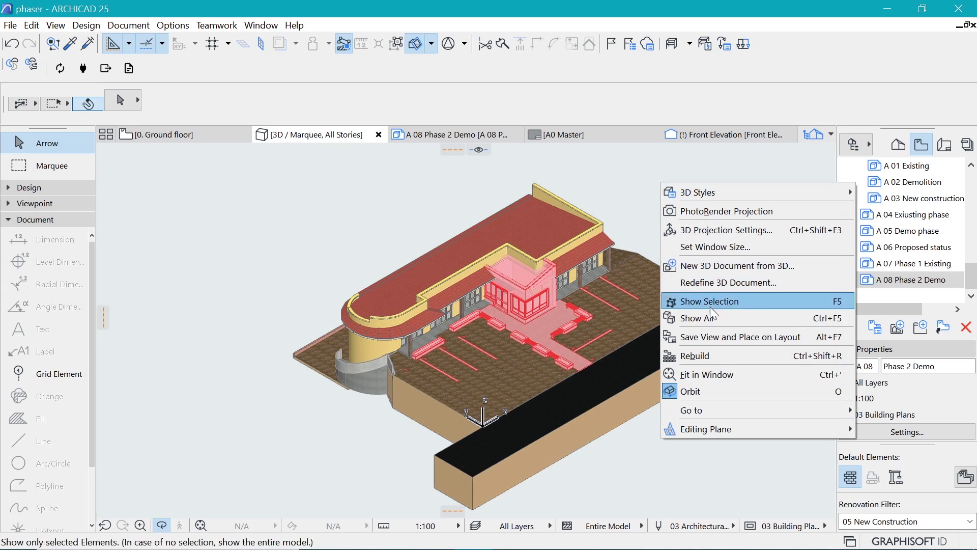
pyautogui.click(735, 265)
pyautogui.doubleClick(556, 212)
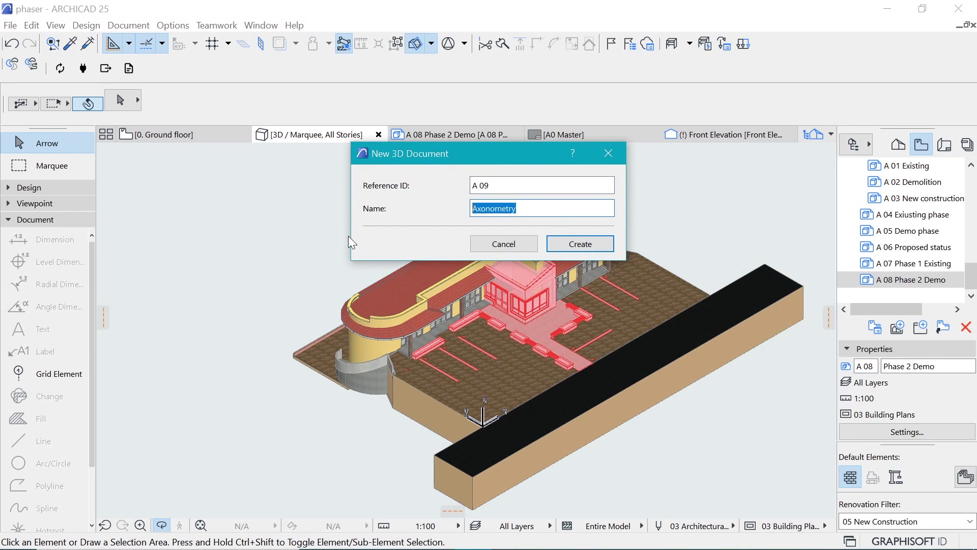
pyautogui.write('P')
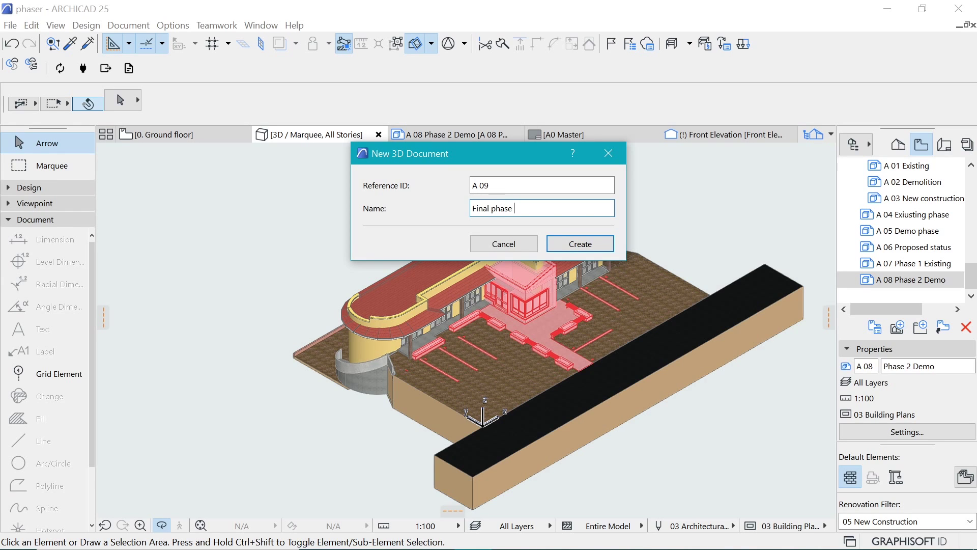
pyautogui.write('inal phase Proposed')
pyautogui.click(587, 242)
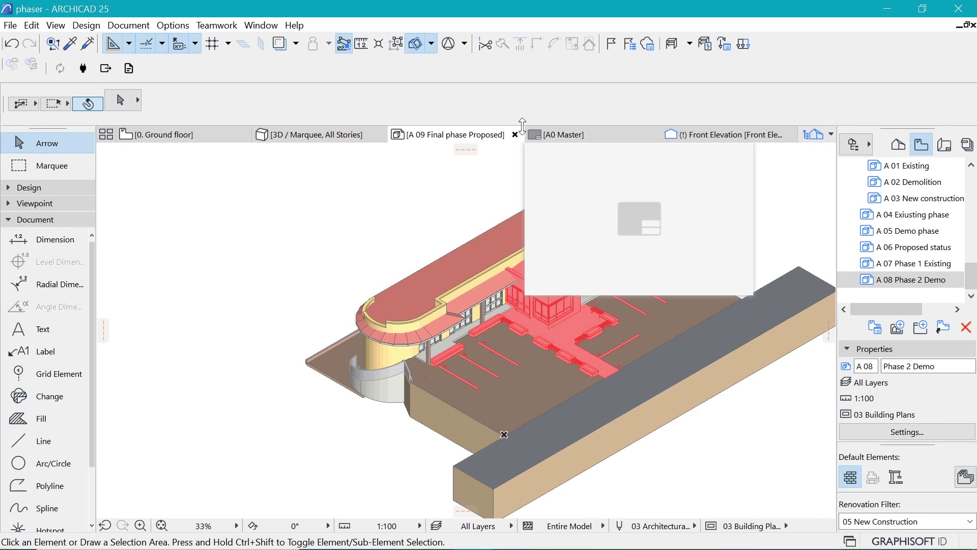
# - Give the Final phase Proposed document a Uniform Pen - Color Fill, Non-Shaded uncut fill with Window Background, and enable Surface - Cover Fill Foreground
pyautogui.rightClick(489, 135)
pyautogui.click(555, 229)
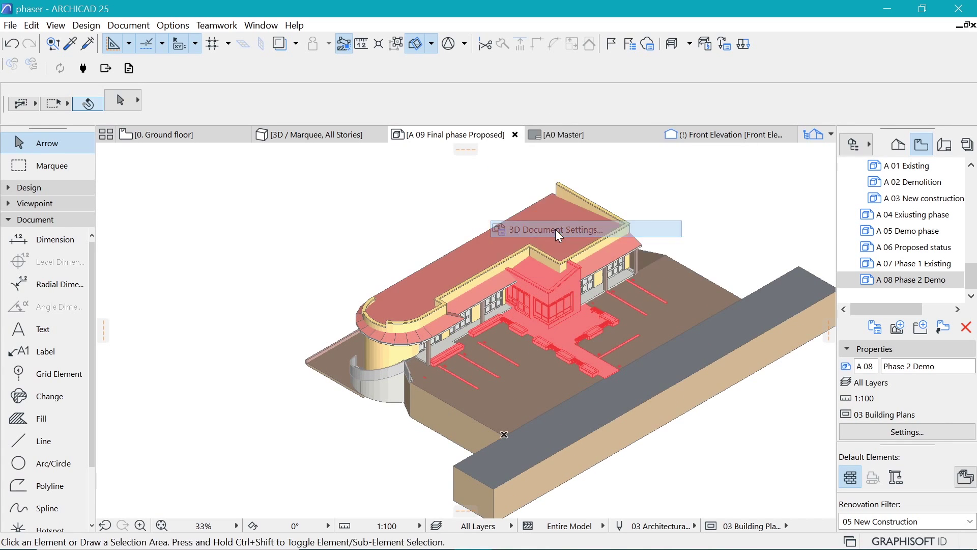
pyautogui.click(548, 363)
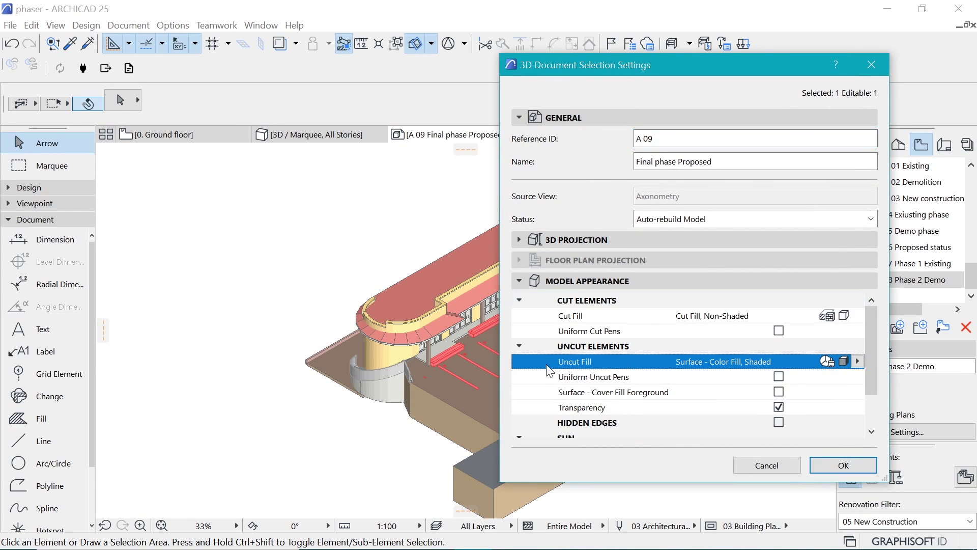
pyautogui.click(768, 361)
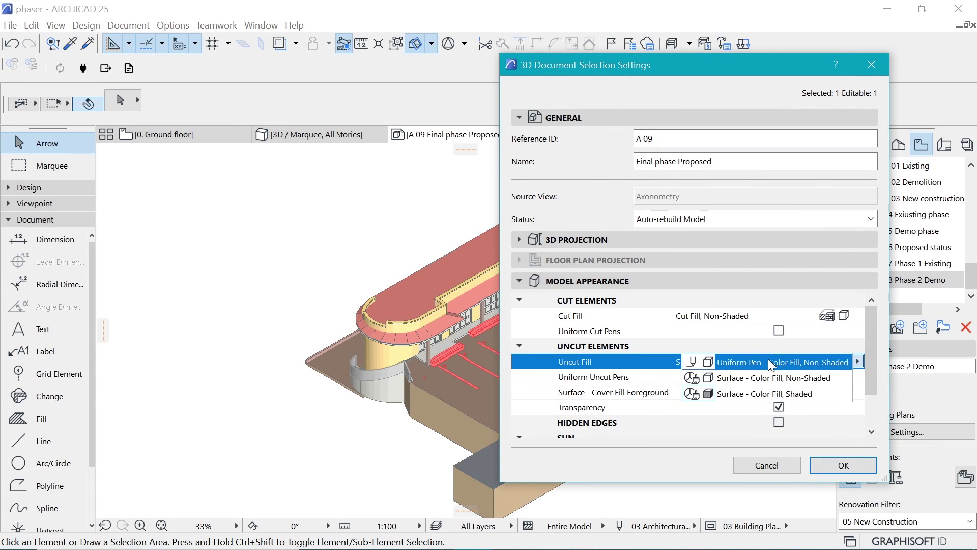
pyautogui.click(769, 361)
pyautogui.click(845, 376)
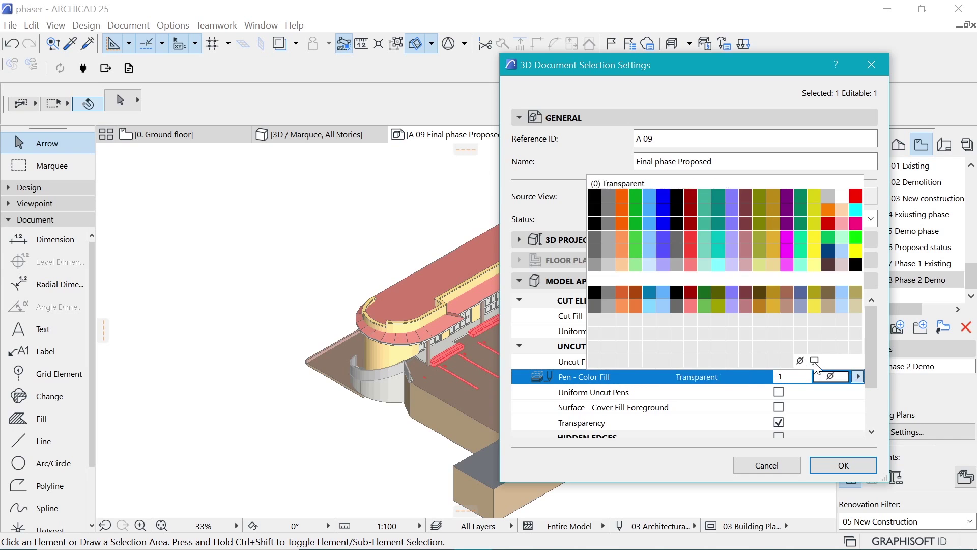
pyautogui.click(816, 366)
pyautogui.click(592, 408)
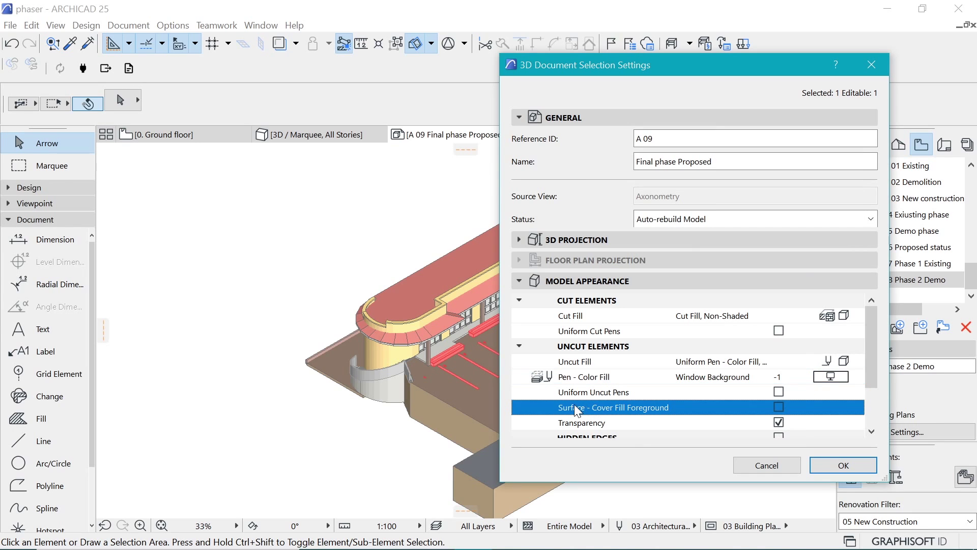
pyautogui.click(778, 407)
pyautogui.click(833, 467)
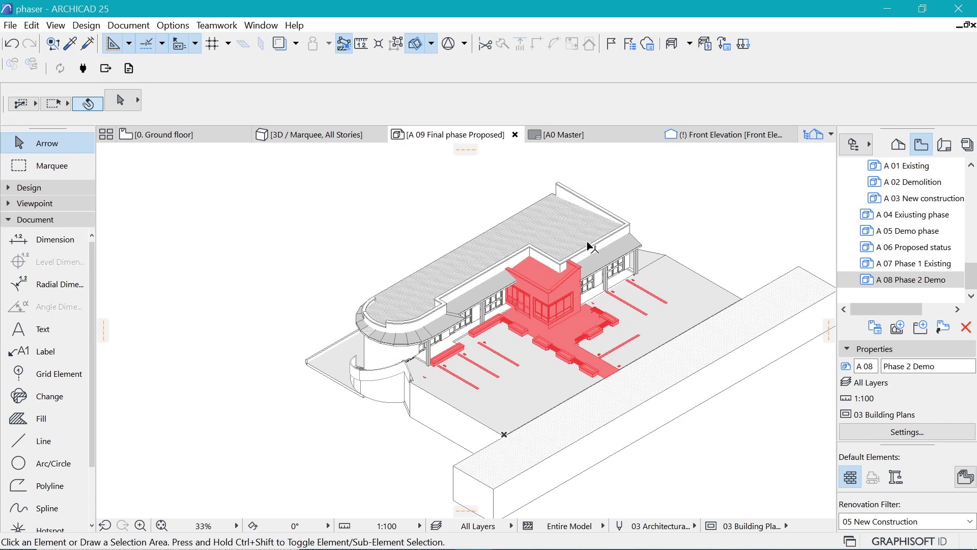
# - Save the Final phase Proposed 3D document as a view with its current settings
pyautogui.rightClick(474, 136)
pyautogui.click(509, 144)
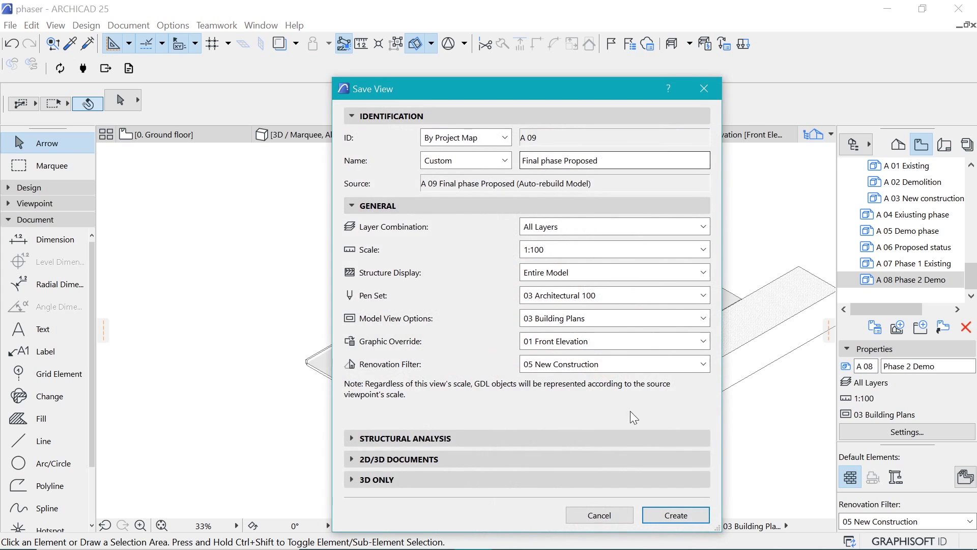
pyautogui.click(676, 515)
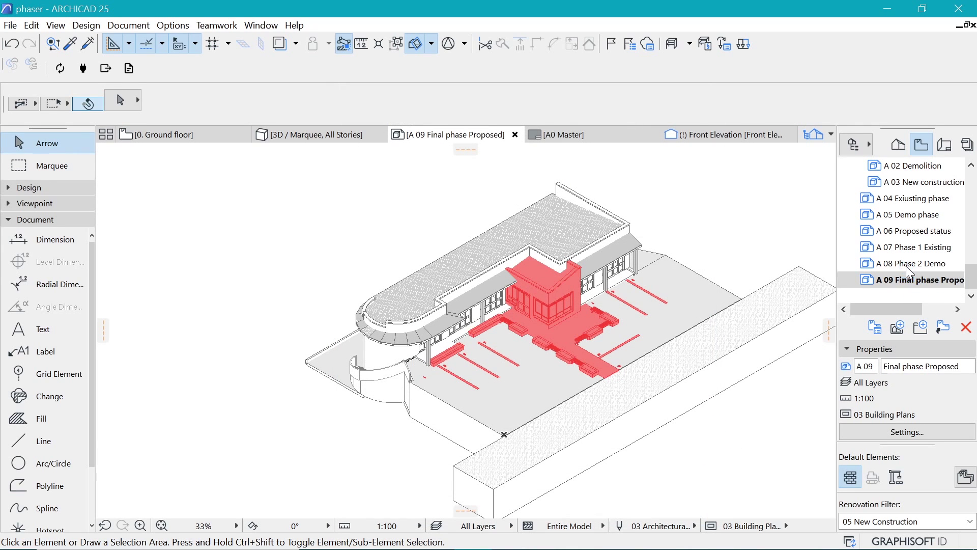
# - Create a new folder named Phaser in the View Map beside the phase views
pyautogui.click(909, 248)
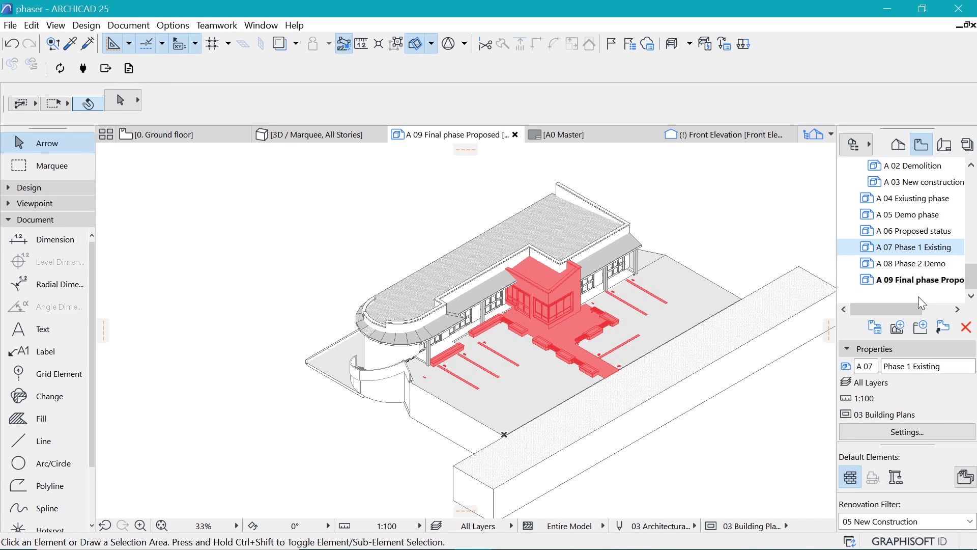
pyautogui.click(921, 327)
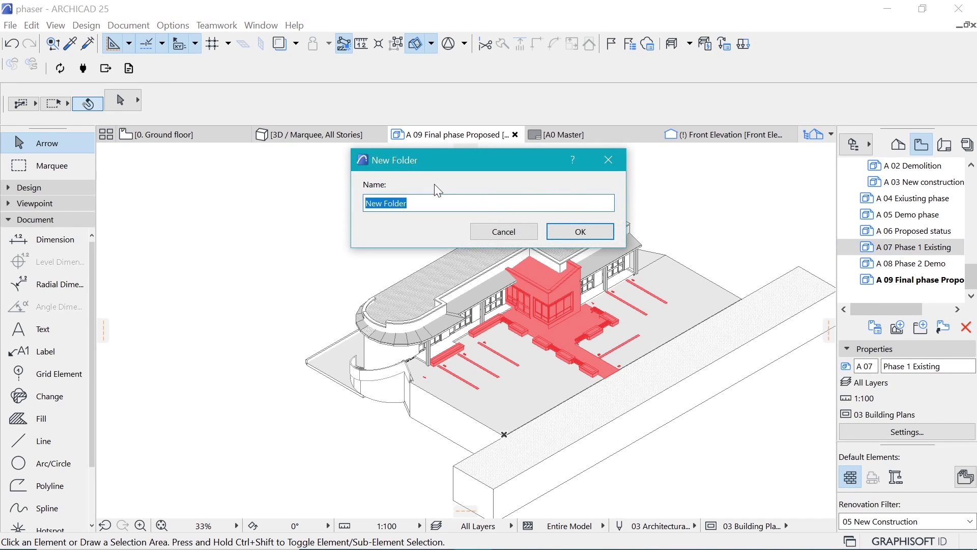
pyautogui.write('Phaser')
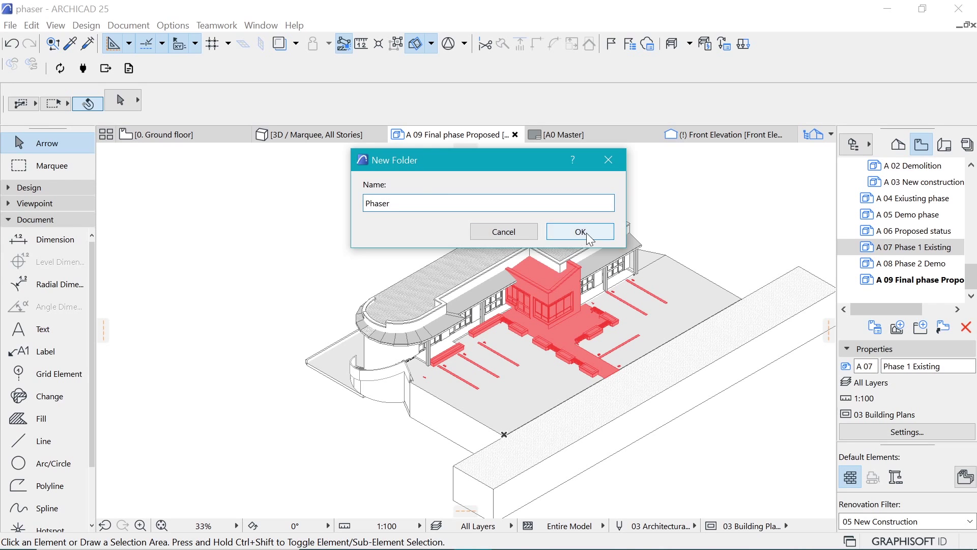
pyautogui.click(580, 233)
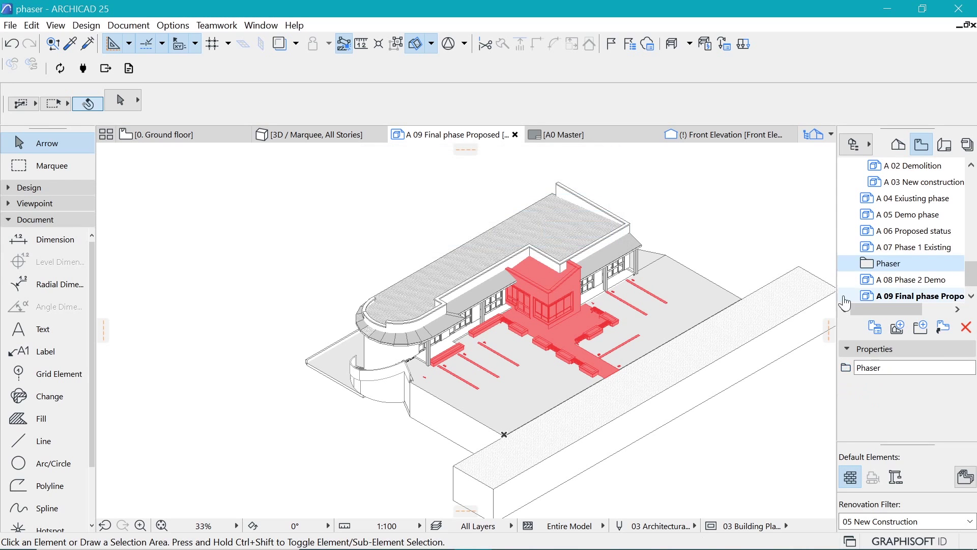
# - Move the Phase 1 Existing, Phase 2 Demo and Final phase Proposed views into the Phaser folder
pyautogui.click(905, 269)
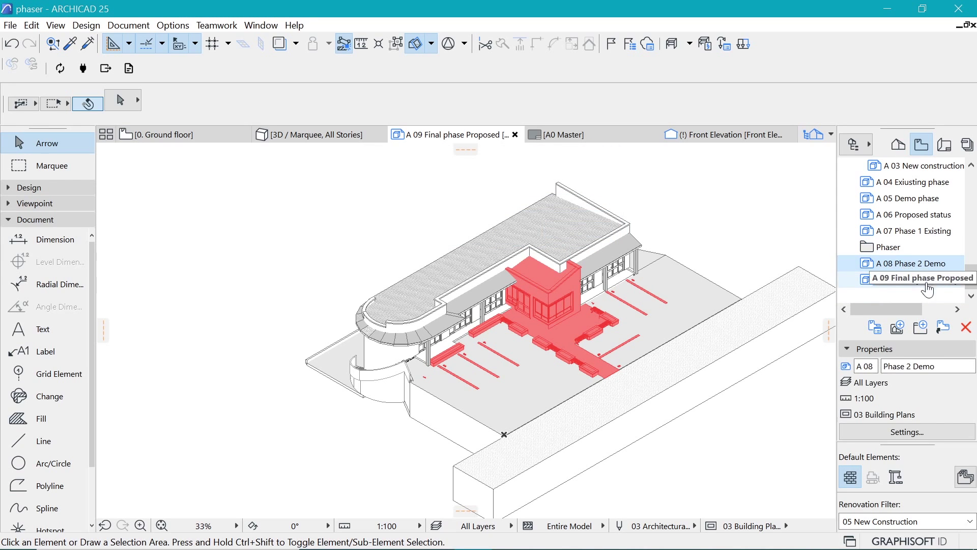
pyautogui.moveTo(909, 232); pyautogui.dragTo(908, 259)
pyautogui.moveTo(915, 302); pyautogui.dragTo(877, 285)
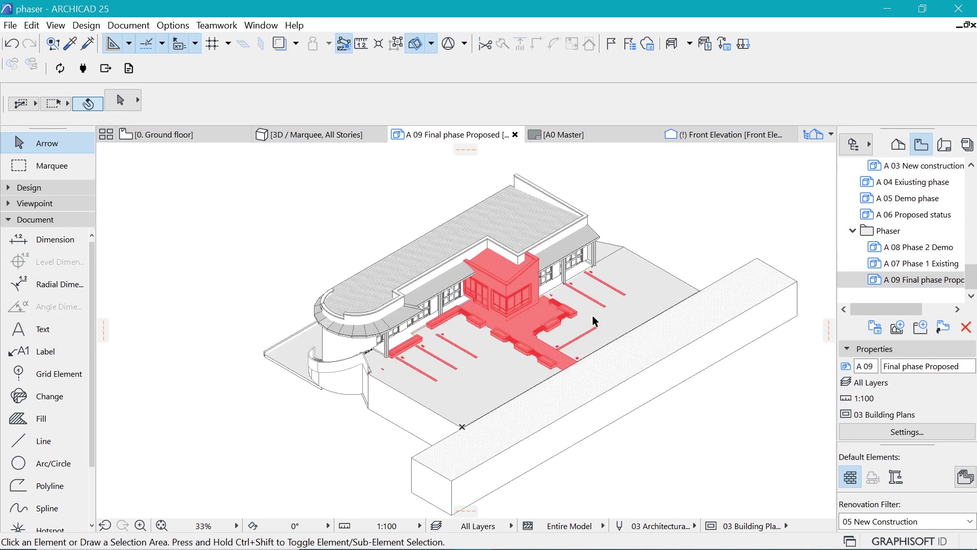
pyautogui.moveTo(593, 317)
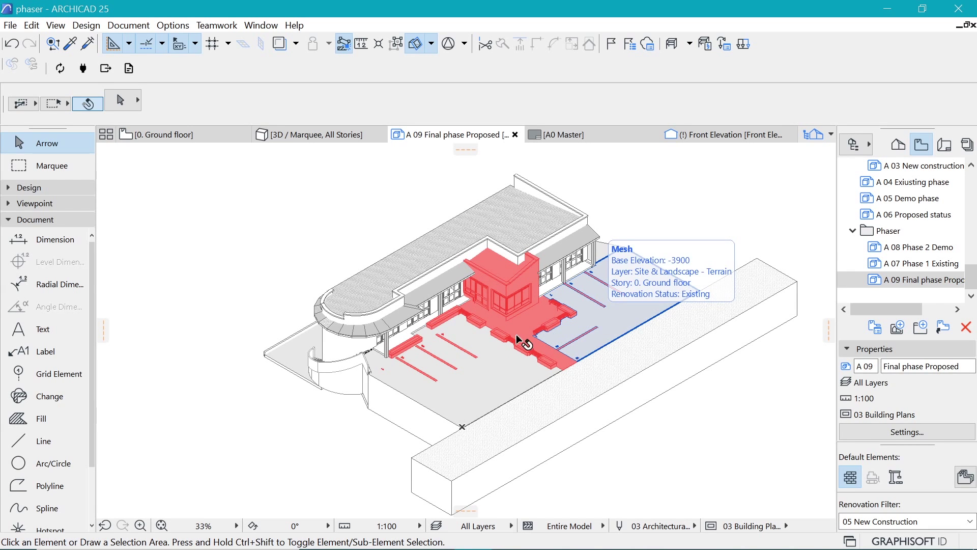
pyautogui.scroll(1, 517, 334)
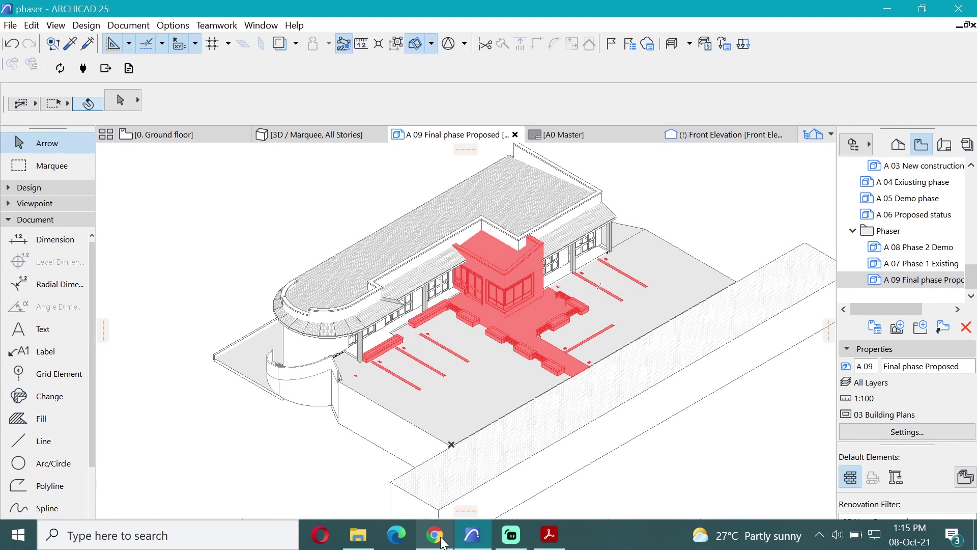
# - Switch to Chrome and examine the people drawings and their ai and dwg download options on pimpmydrawing.com, then return to ARCHICAD
pyautogui.click(441, 542)
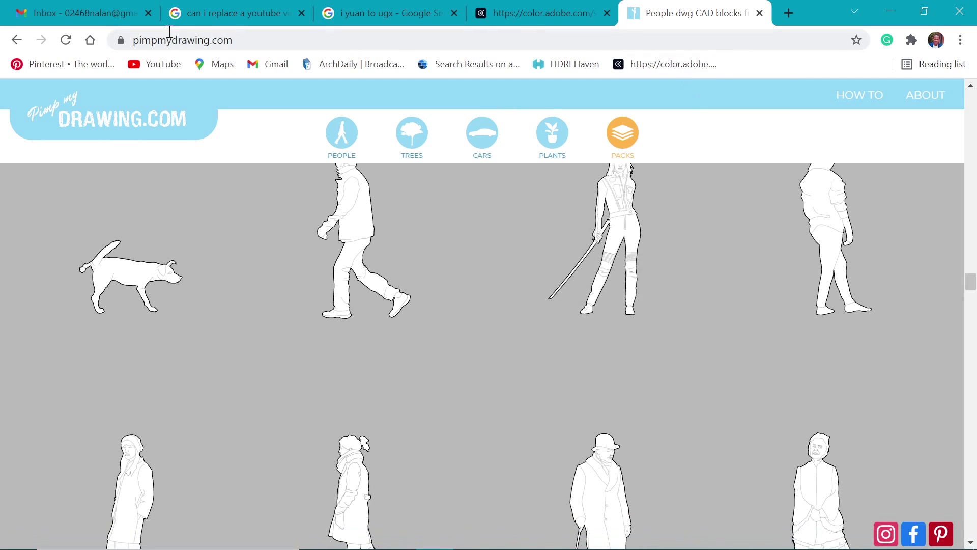
pyautogui.scroll(5, 367, 285)
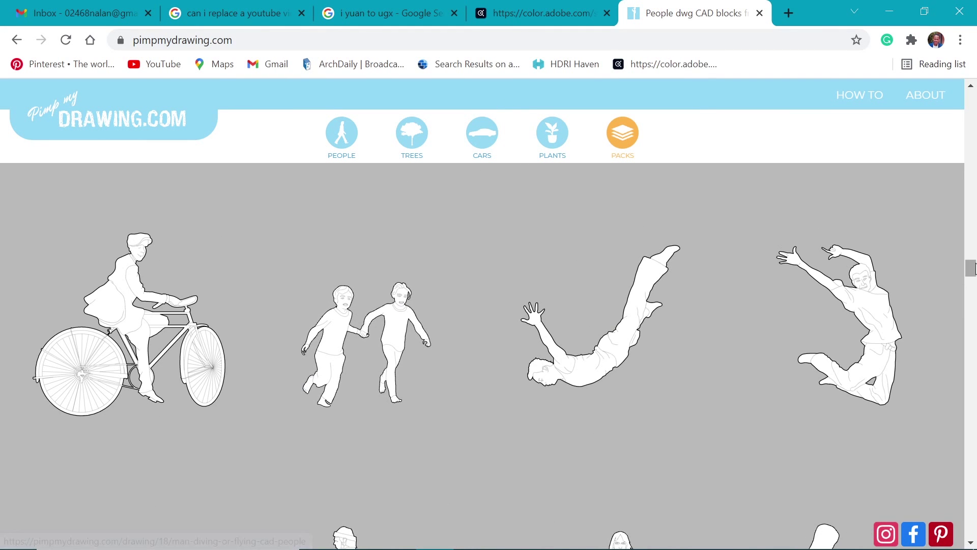
pyautogui.moveTo(970, 268); pyautogui.dragTo(970, 153)
pyautogui.scroll(-5, 648, 399)
pyautogui.scroll(6, 585, 306)
pyautogui.scroll(-5, 634, 348)
pyautogui.scroll(-4, 631, 343)
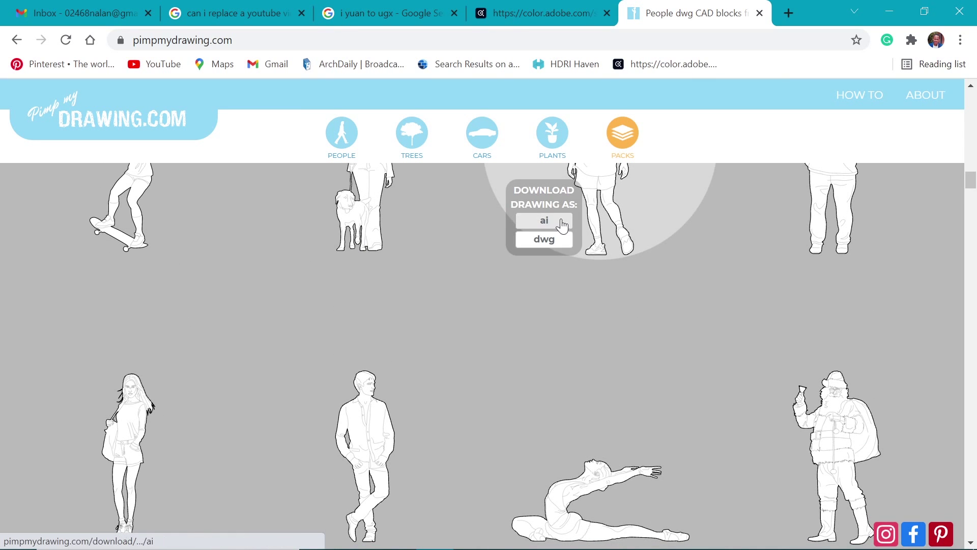
pyautogui.scroll(-10, 580, 356)
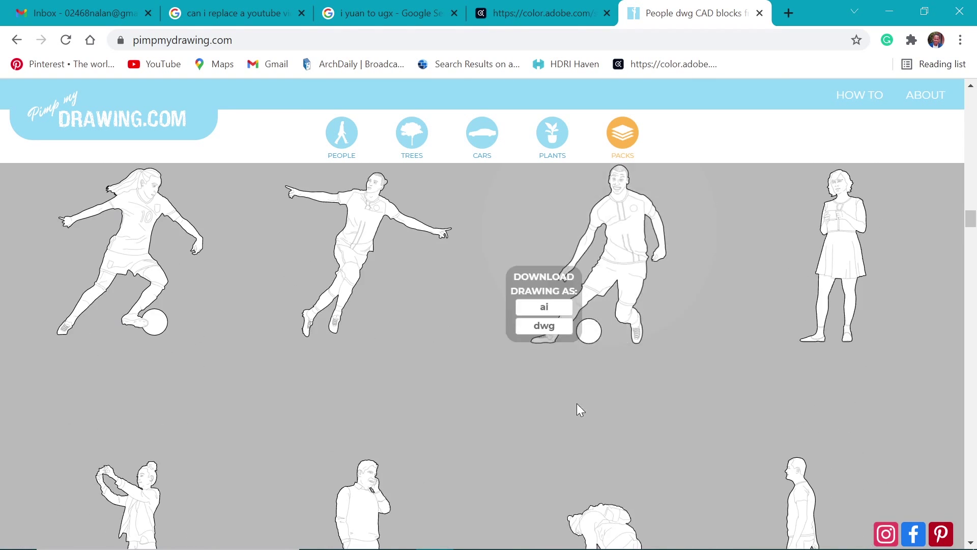
pyautogui.scroll(-7, 536, 385)
pyautogui.scroll(-15, 500, 377)
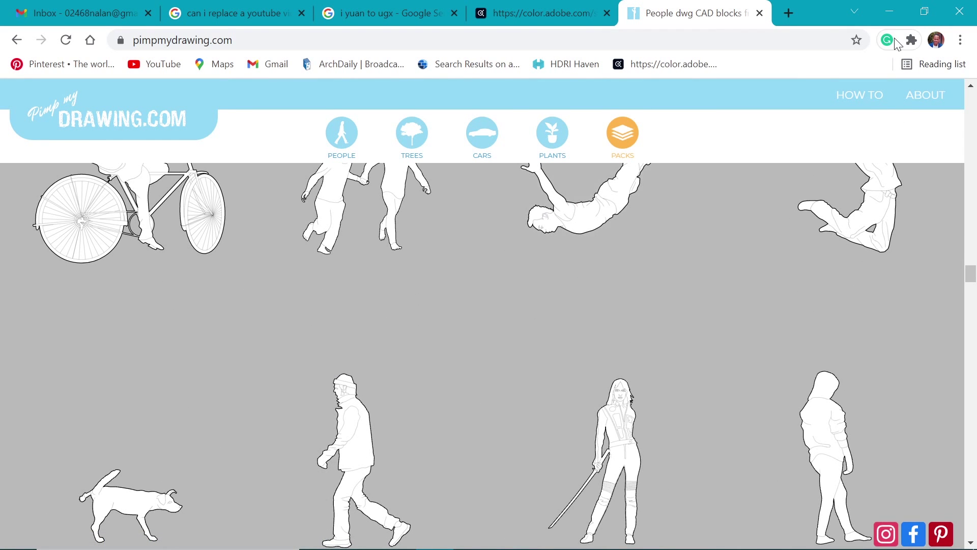
pyautogui.click(895, 17)
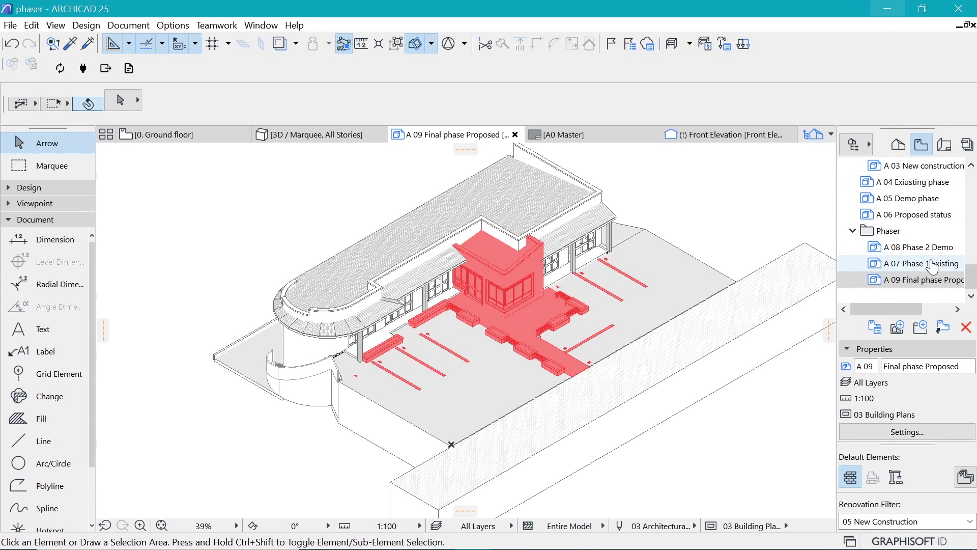
# - Copy the walking man and sitting man figures from the Proposed status view into the Final phase Proposed view
pyautogui.doubleClick(924, 214)
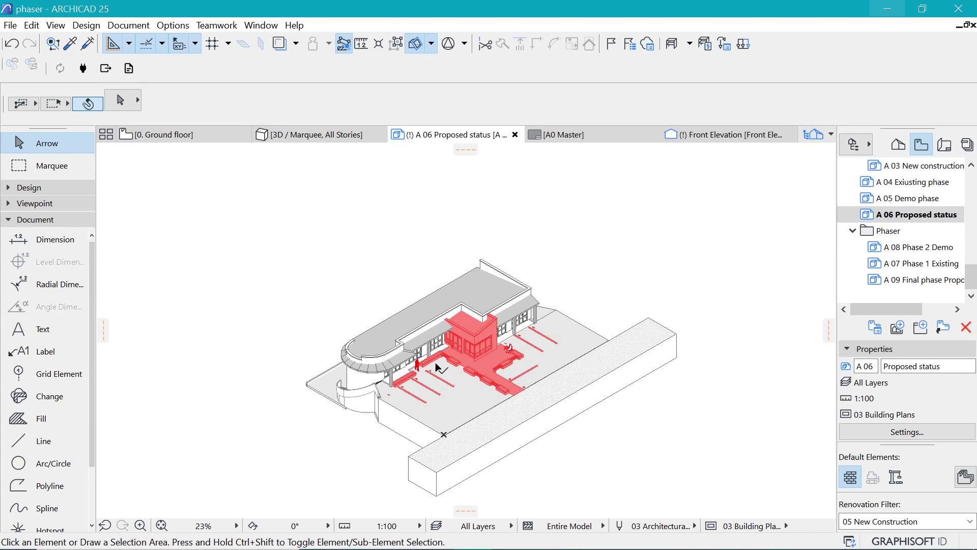
pyautogui.scroll(4, 436, 366)
pyautogui.click(396, 364)
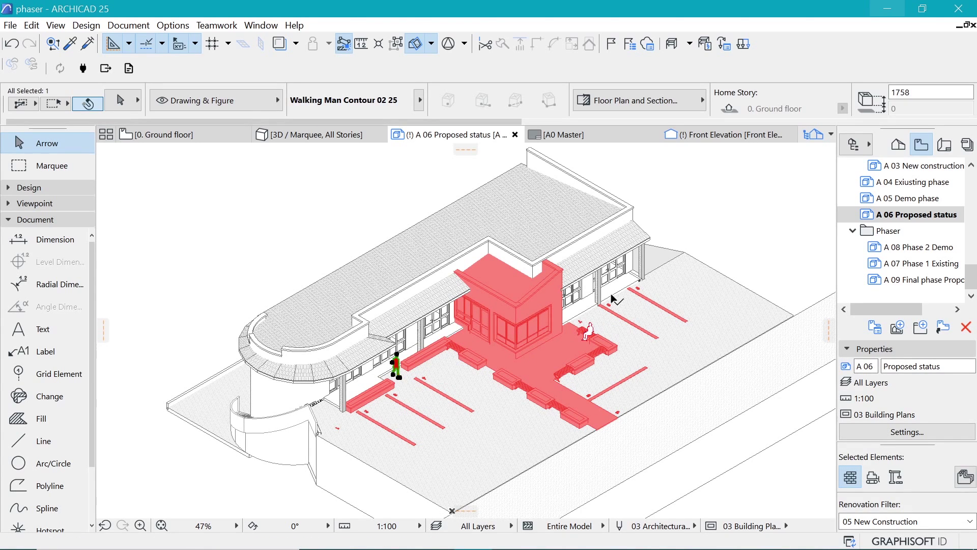
pyautogui.keyDown('shift'); pyautogui.click(589, 329); pyautogui.keyUp('shift')
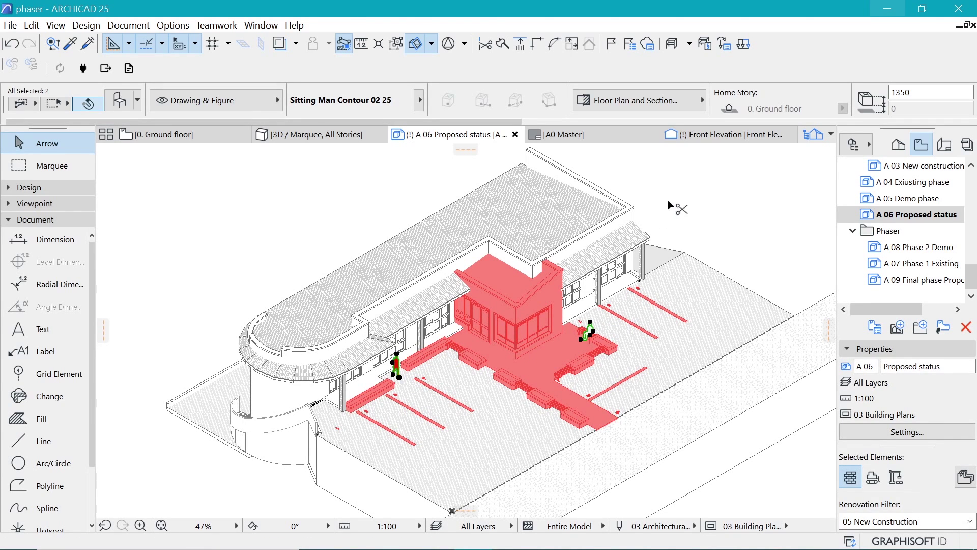
pyautogui.press('Down')
pyautogui.press('Down')
pyautogui.press('Down')
pyautogui.press('Down')
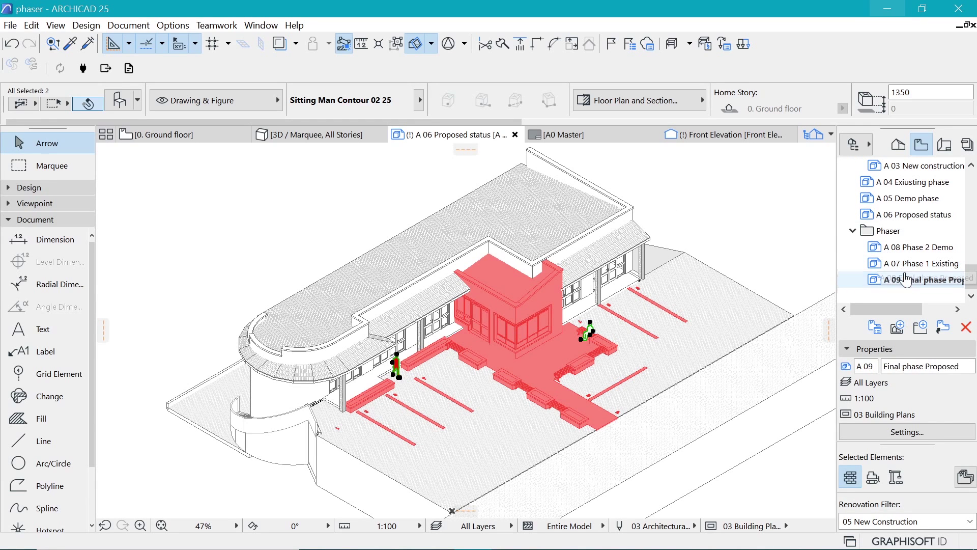
pyautogui.press('Return')
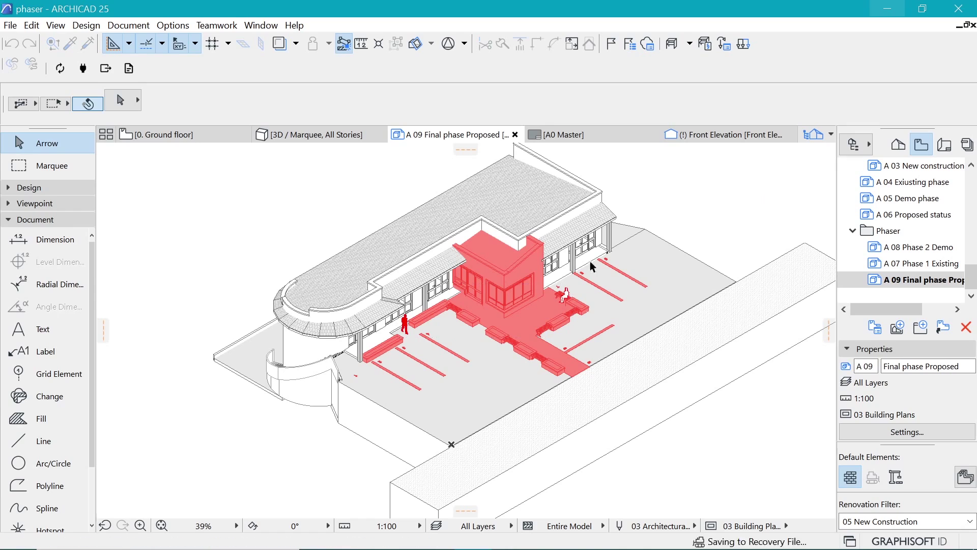
pyautogui.scroll(4, 541, 319)
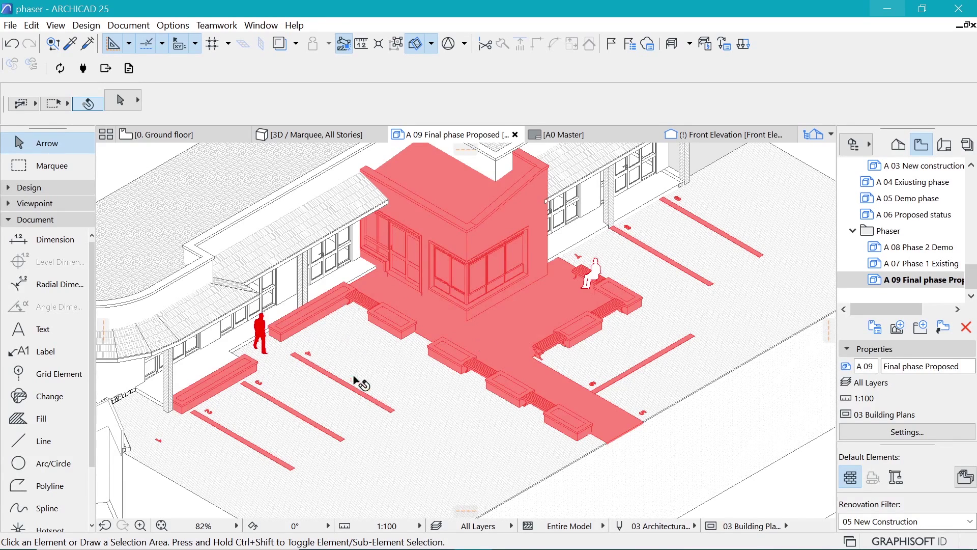
pyautogui.scroll(-5, 360, 382)
# - Copy the standing group and skating man figures from the Demo phase view
pyautogui.doubleClick(933, 250)
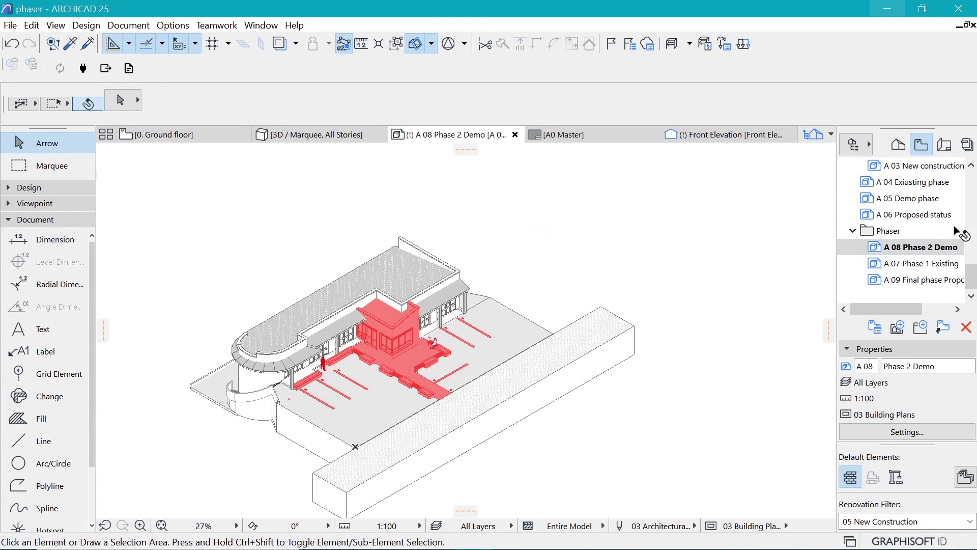
pyautogui.scroll(2, 553, 250)
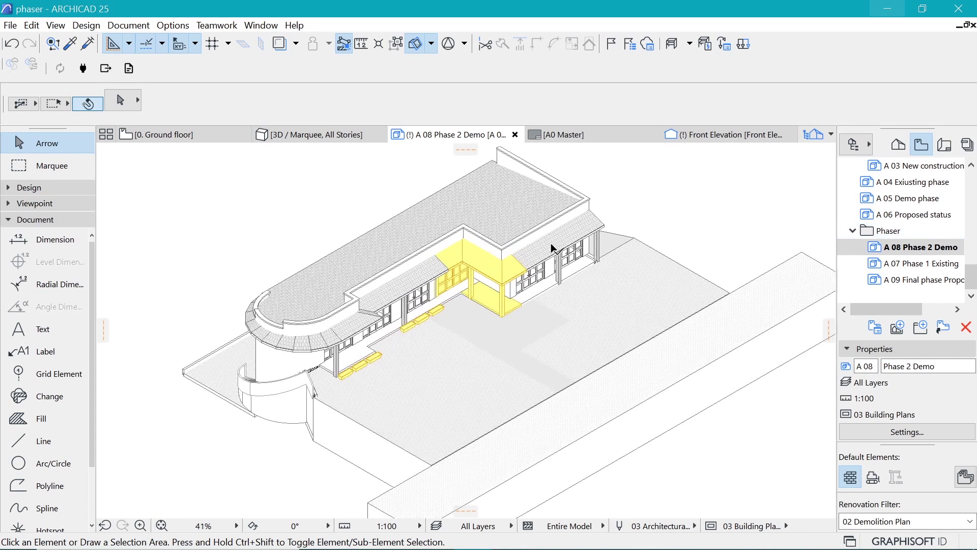
pyautogui.doubleClick(920, 199)
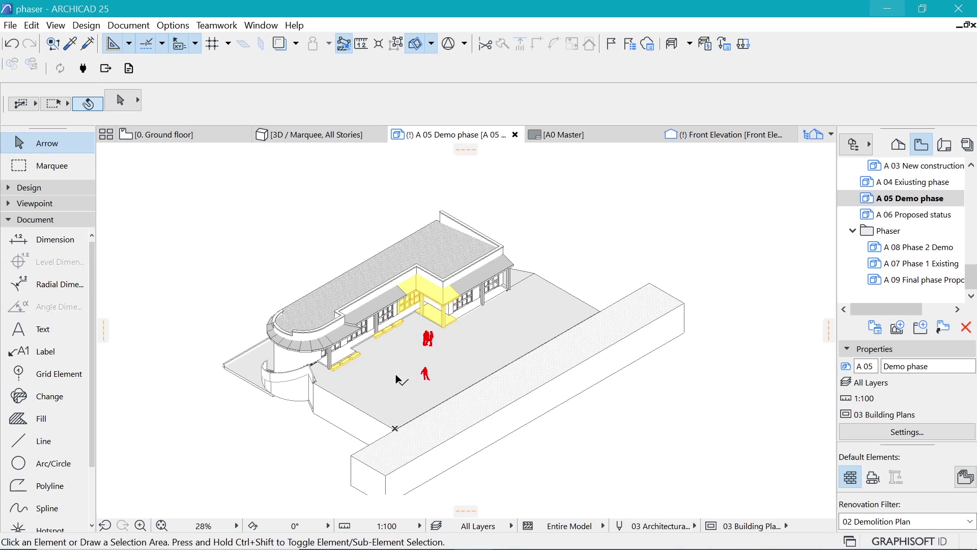
pyautogui.scroll(4, 398, 364)
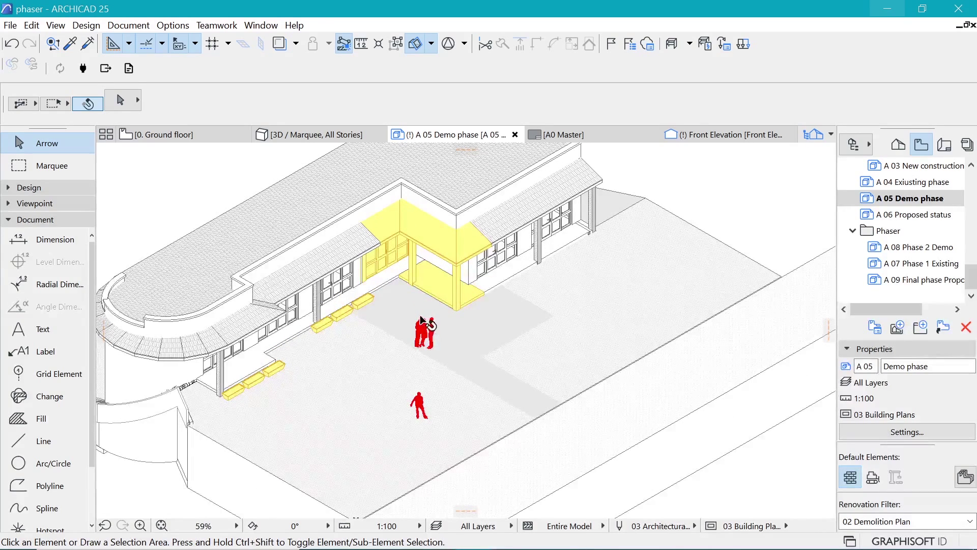
pyautogui.click(422, 320)
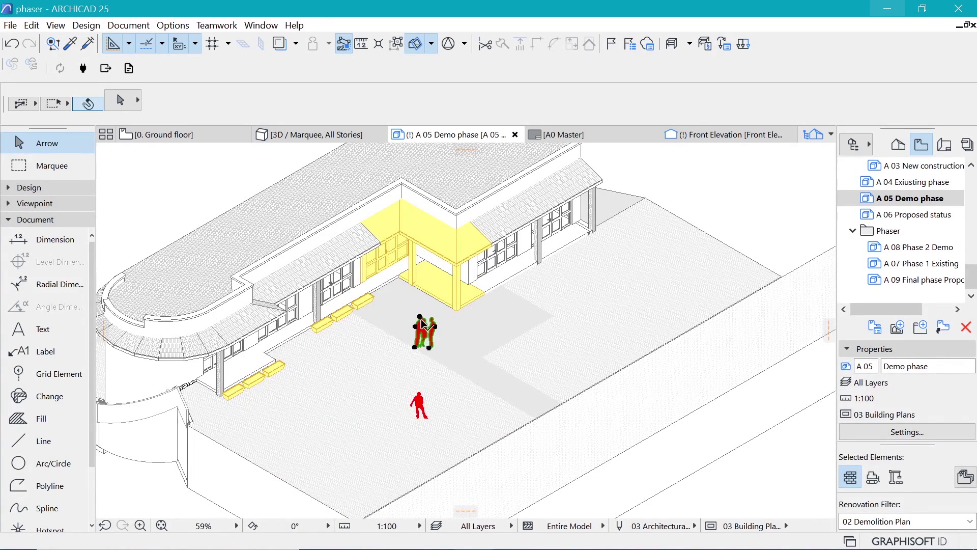
pyautogui.keyDown('shift'); pyautogui.click(419, 404); pyautogui.keyUp('shift')
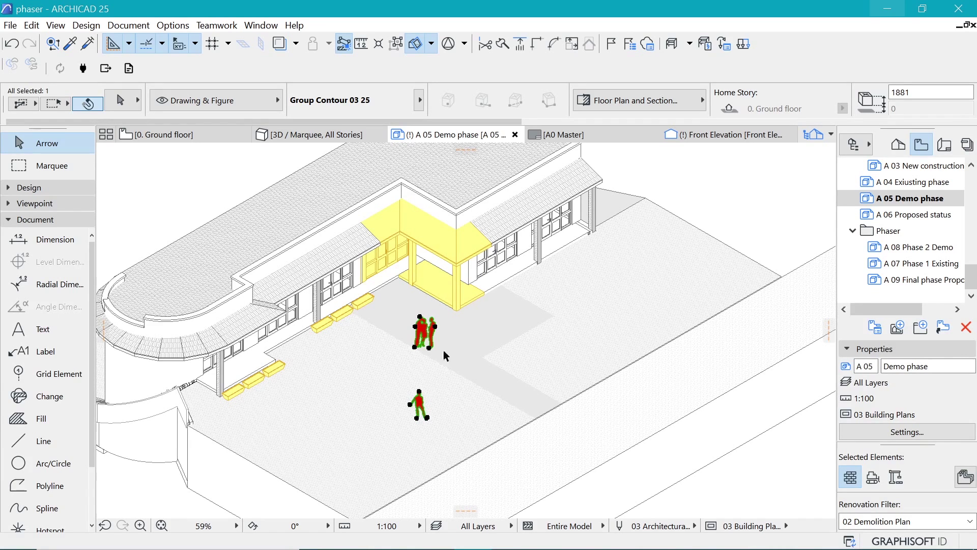
pyautogui.hotkey('ctrl', 'z')
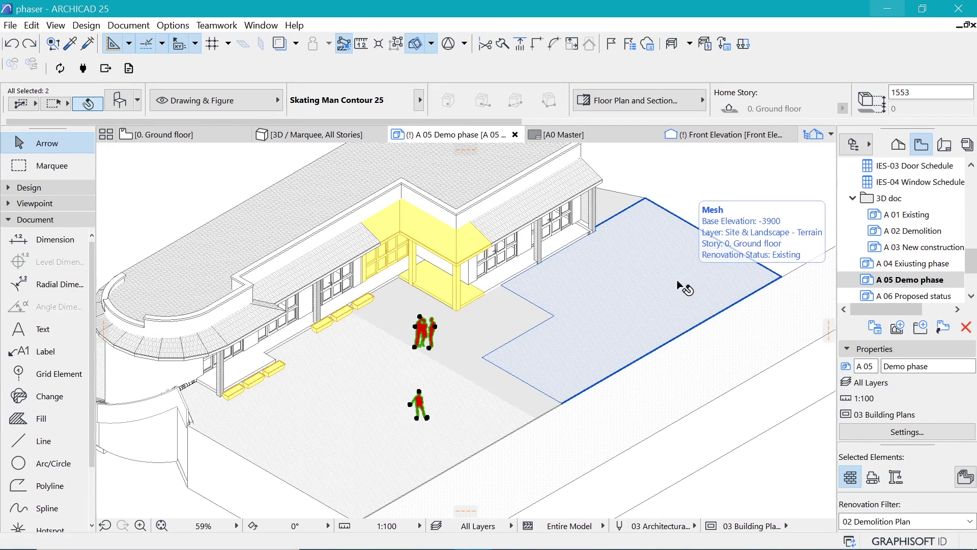
# - Paste the copied group and skating man figures into the Phase 2 Demo view in front of the demolished entrance
pyautogui.scroll(-3, 924, 279)
pyautogui.scroll(-2, 924, 279)
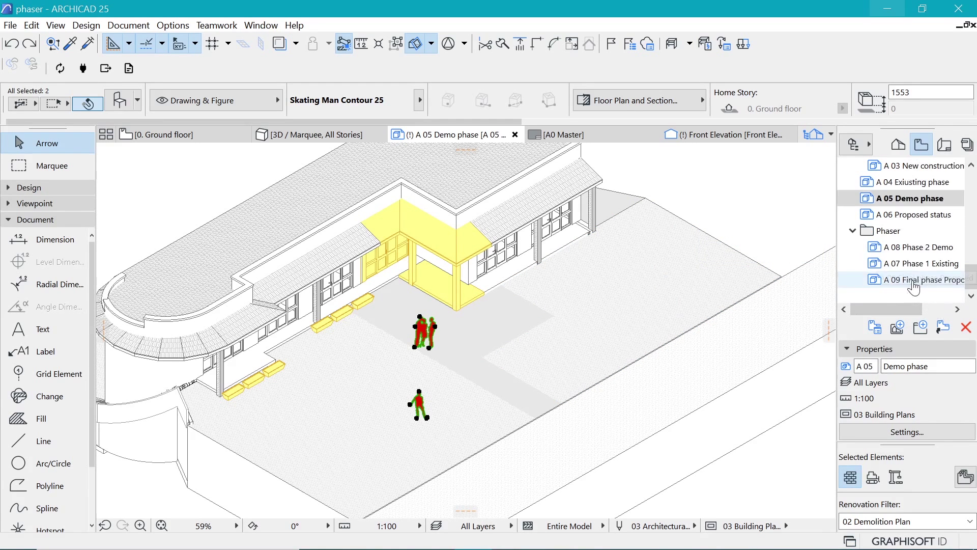
pyautogui.doubleClick(924, 263)
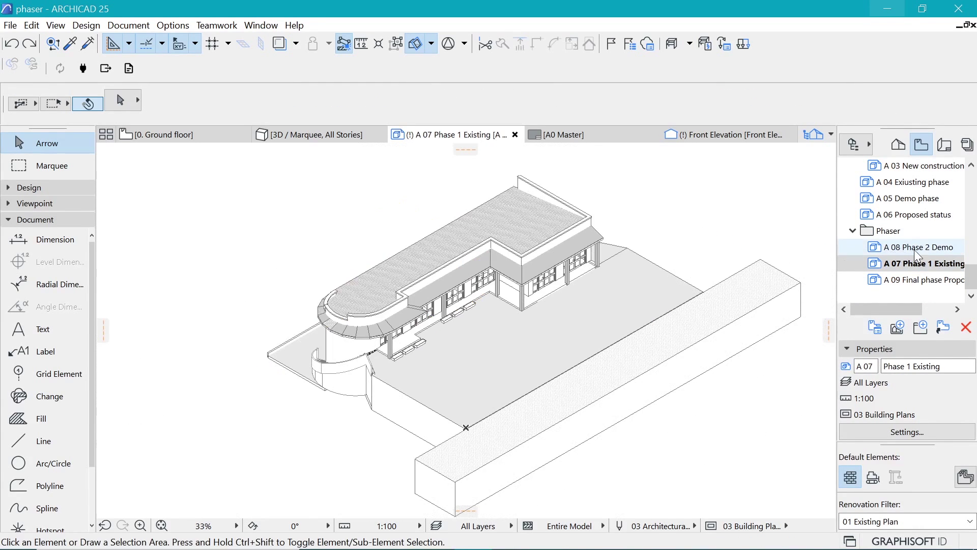
pyautogui.doubleClick(918, 250)
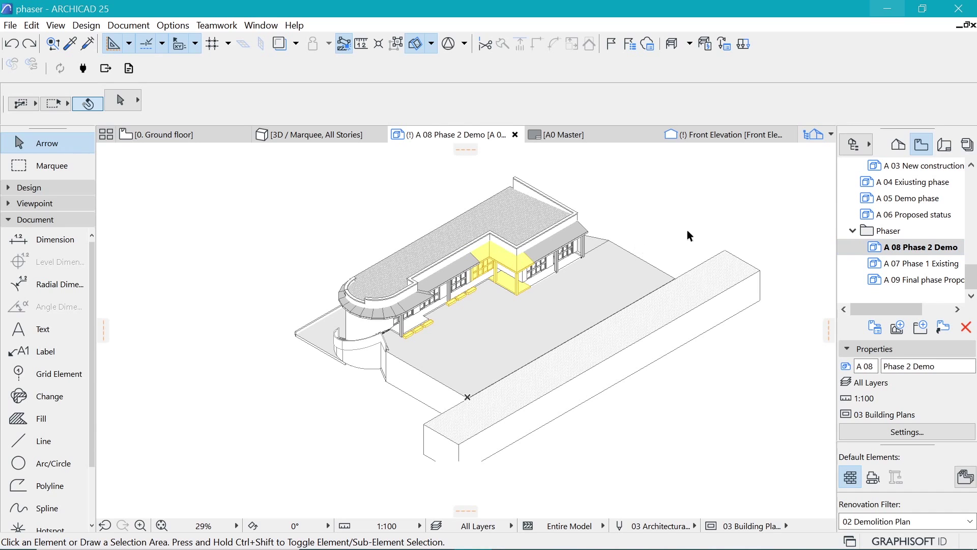
pyautogui.hotkey('ctrl', 'v')
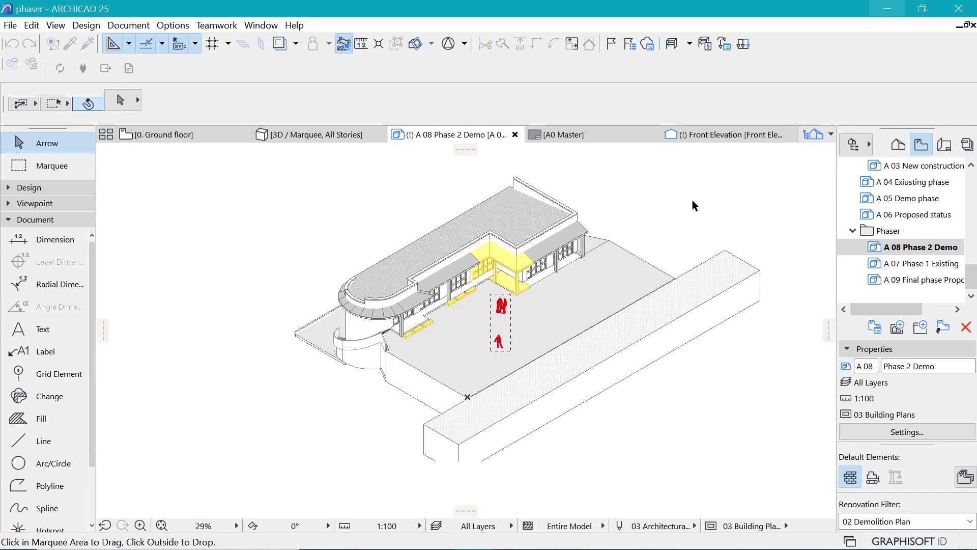
pyautogui.scroll(2, 658, 216)
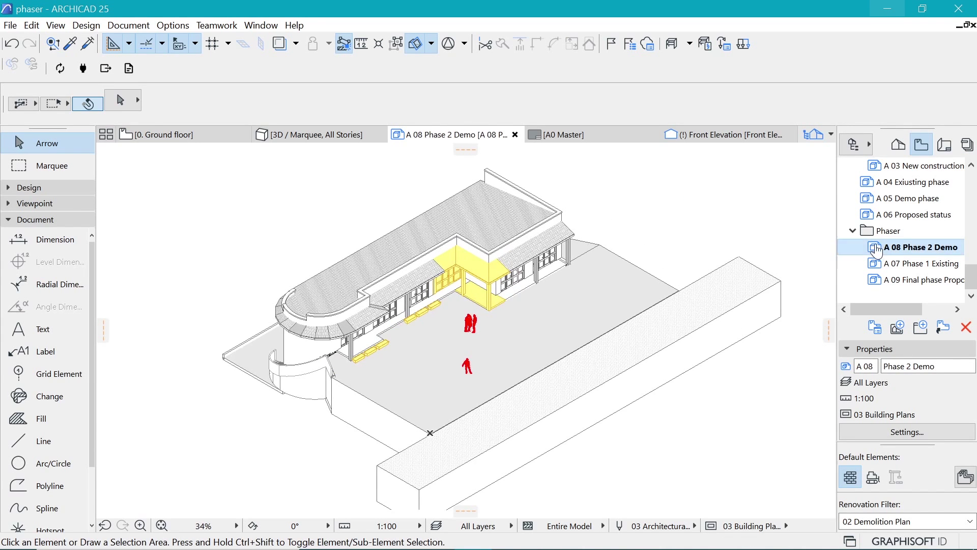
# - Reorder the Phaser folder so that Phase 1 Existing comes before Phase 2 Demo
pyautogui.click(905, 265)
pyautogui.moveTo(904, 275); pyautogui.dragTo(903, 251)
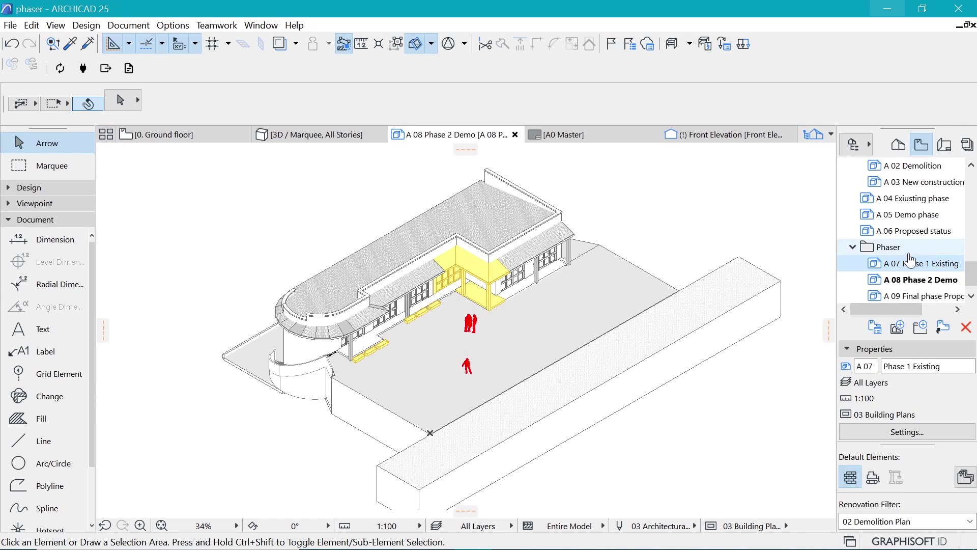
# - Copy the standing group, family group and man on bicycle figures from the A 04 Exiusting phase view into the Phase 1 Existing view
pyautogui.doubleClick(918, 201)
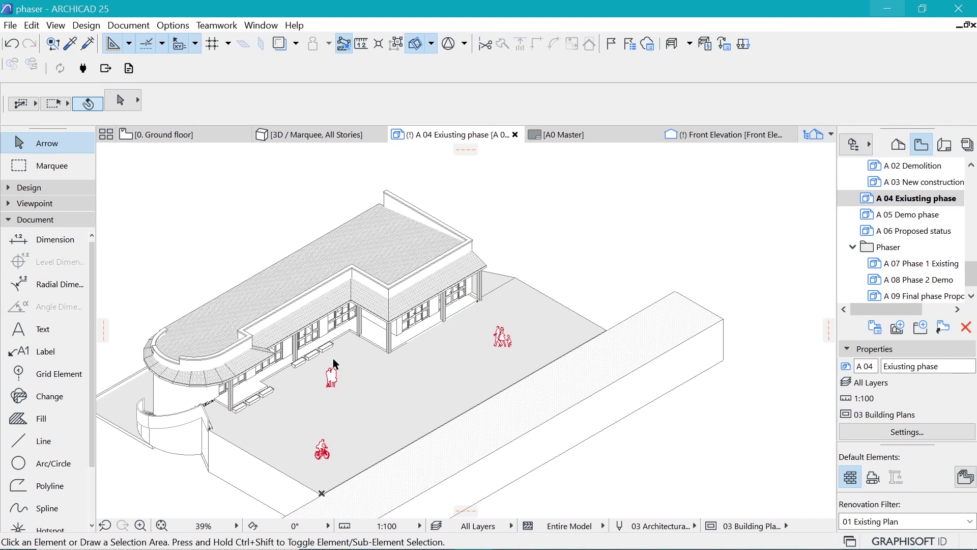
pyautogui.click(332, 375)
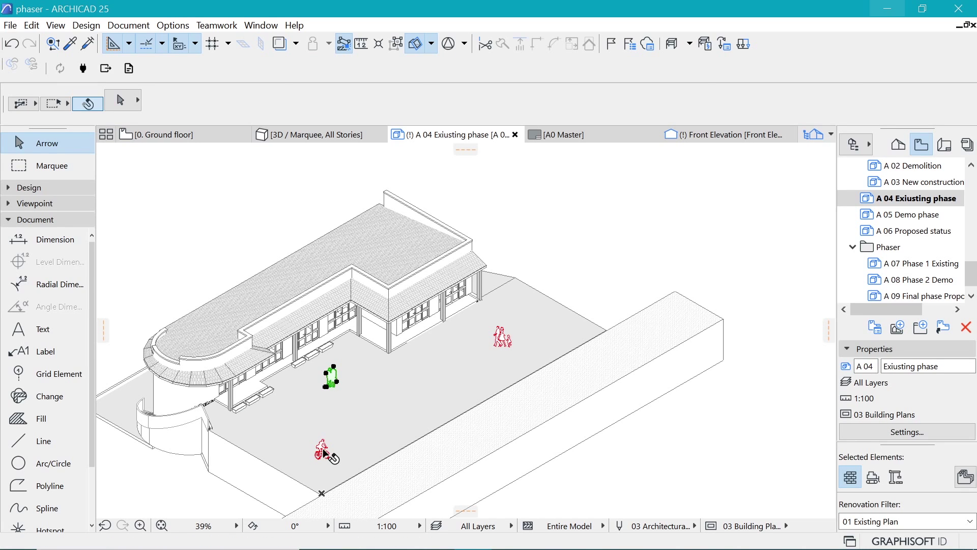
pyautogui.keyDown('shift'); pyautogui.click(504, 342); pyautogui.keyUp('shift')
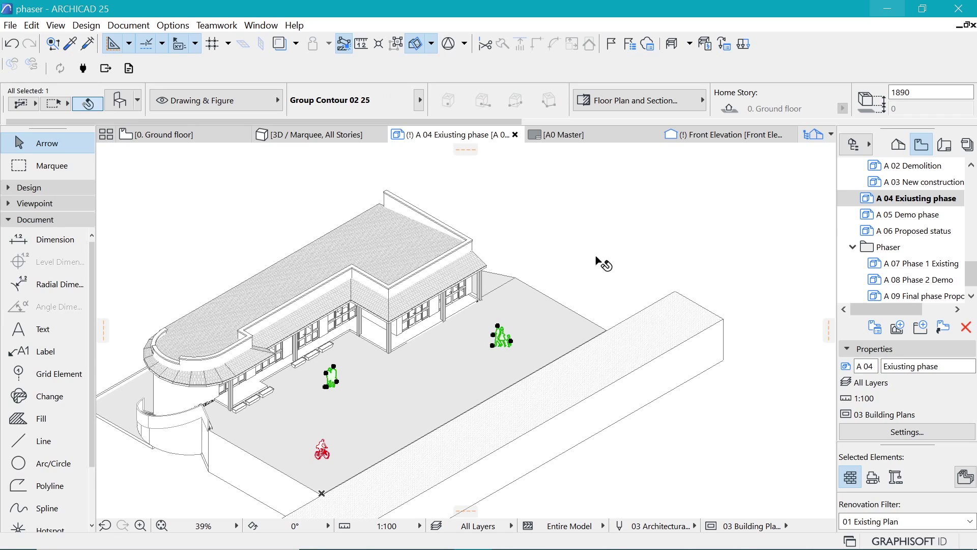
pyautogui.keyDown('shift'); pyautogui.click(319, 453); pyautogui.keyUp('shift')
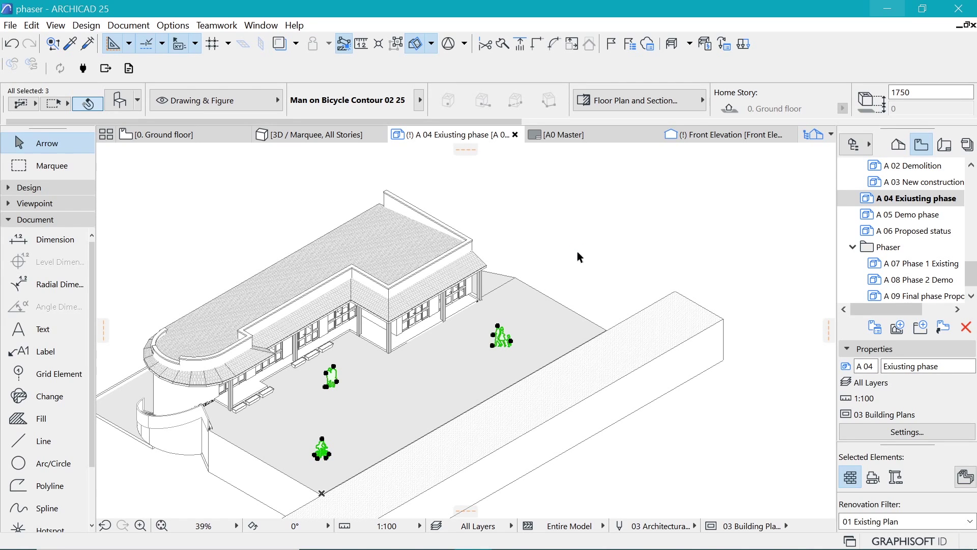
pyautogui.doubleClick(917, 263)
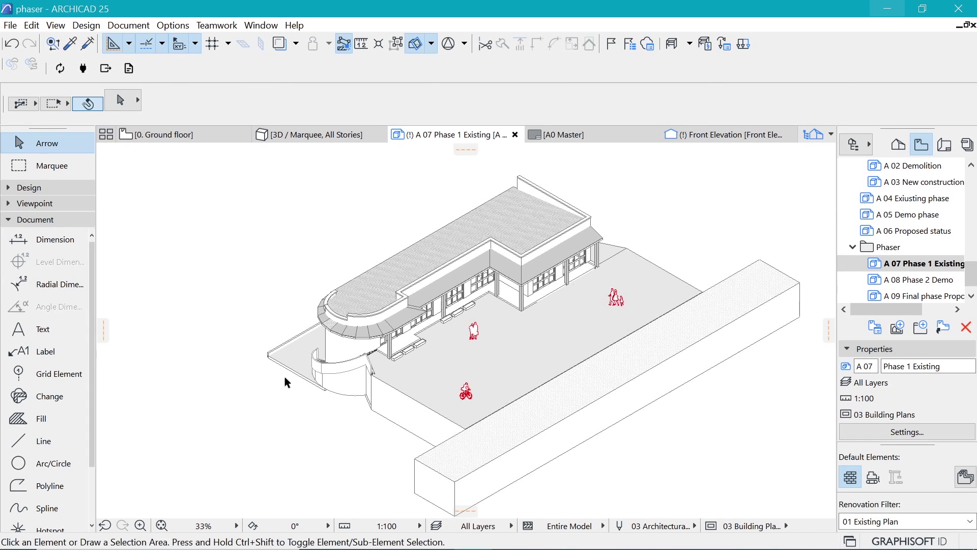
# - Inspect the uncut line pen options of the long terrain mesh in front of the forecourt, then discard the settings dialog
pyautogui.scroll(-2, 249, 366)
pyautogui.scroll(4, 397, 427)
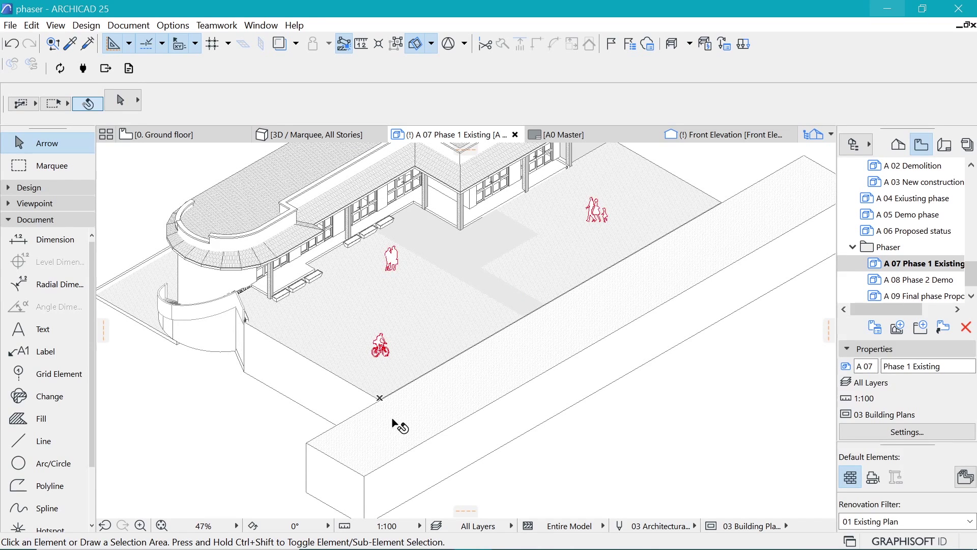
pyautogui.scroll(-1, 400, 427)
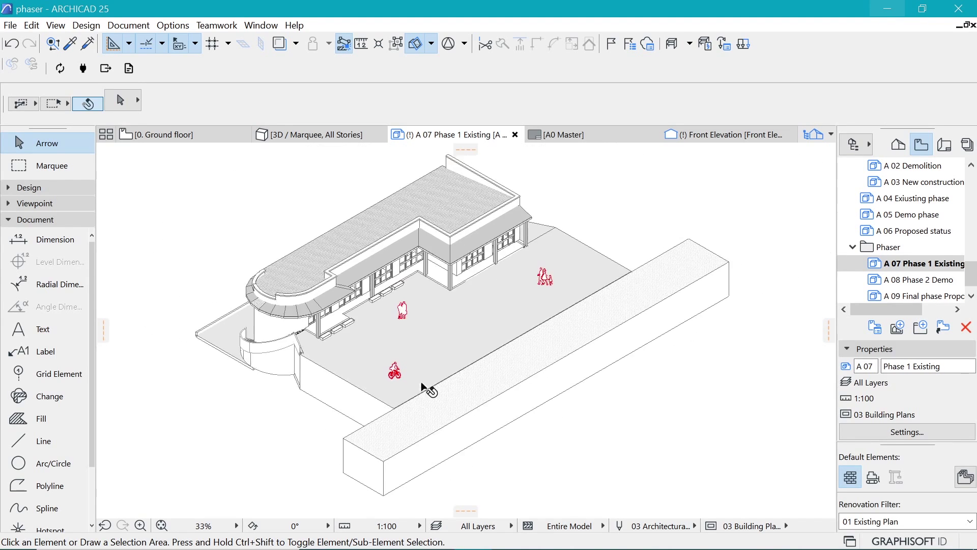
pyautogui.click(456, 434)
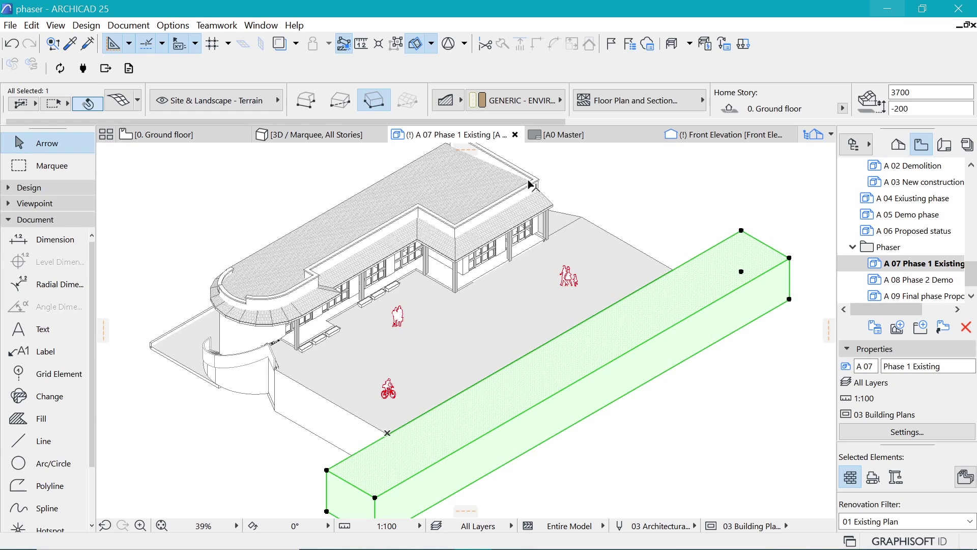
pyautogui.hotkey('ctrl', 't')
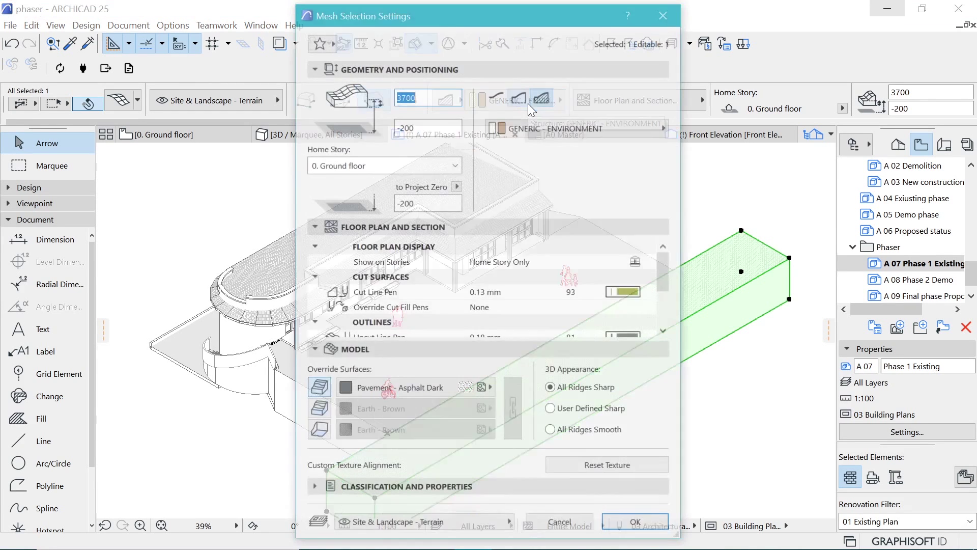
pyautogui.scroll(-2, 543, 246)
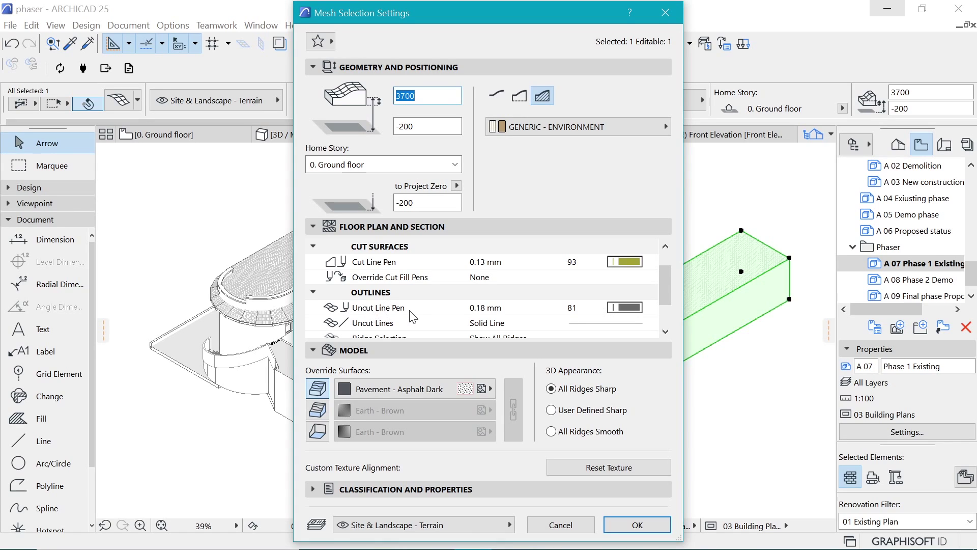
pyautogui.click(647, 309)
pyautogui.click(646, 308)
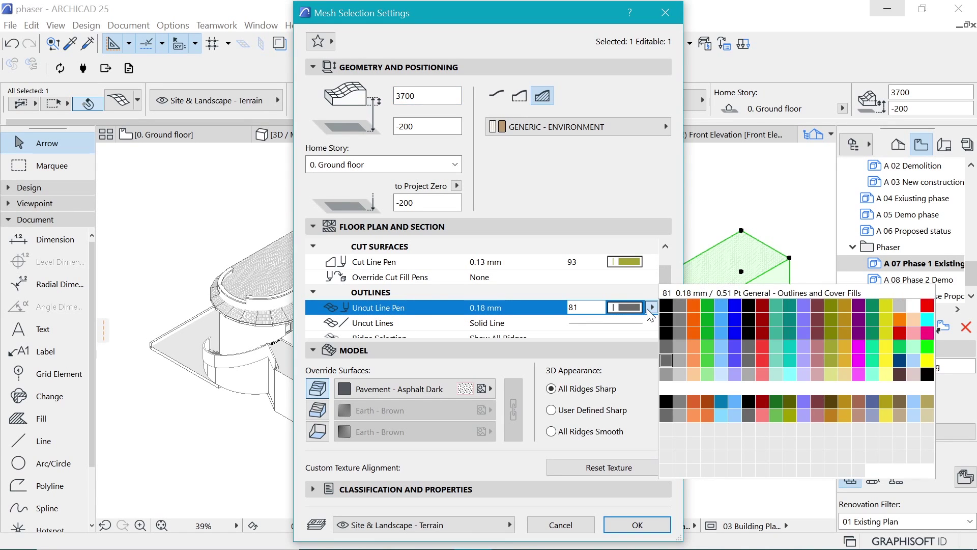
pyautogui.press('Escape')
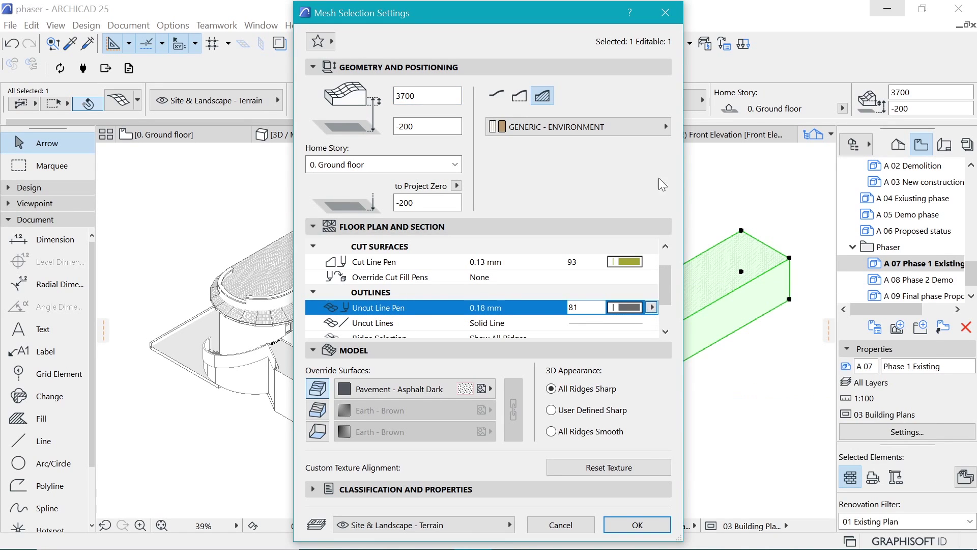
pyautogui.click(666, 13)
pyautogui.click(693, 204)
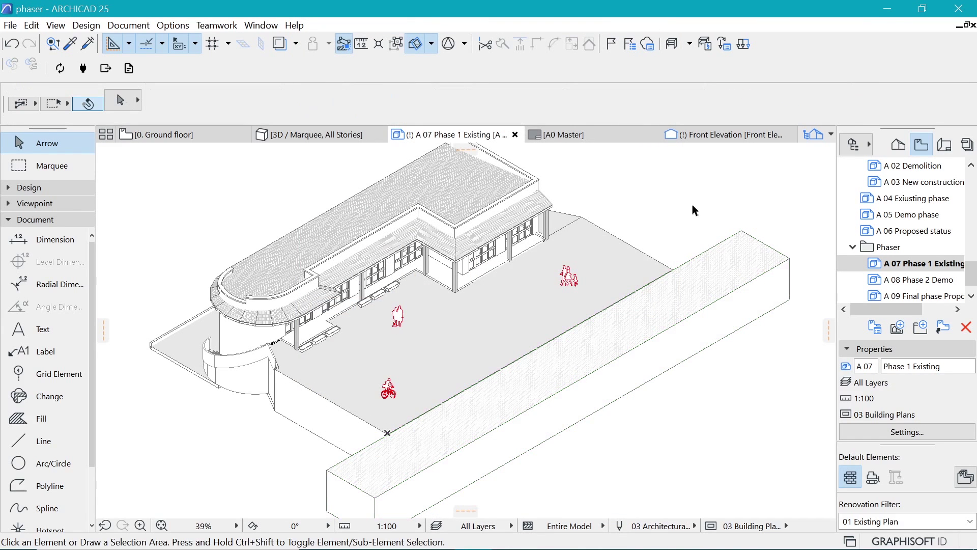
# - Check which override surface is assigned to the long terrain mesh
pyautogui.click(708, 308)
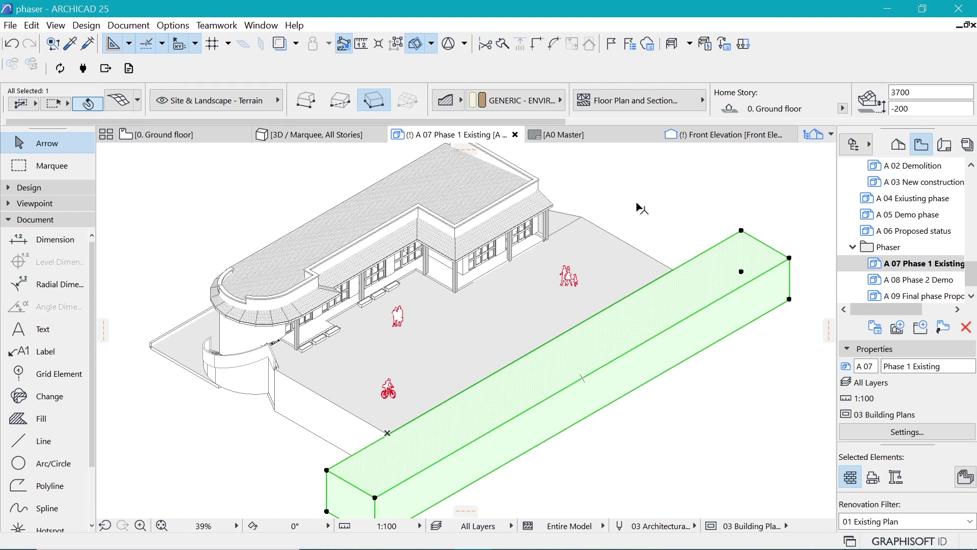
pyautogui.hotkey('ctrl', 't')
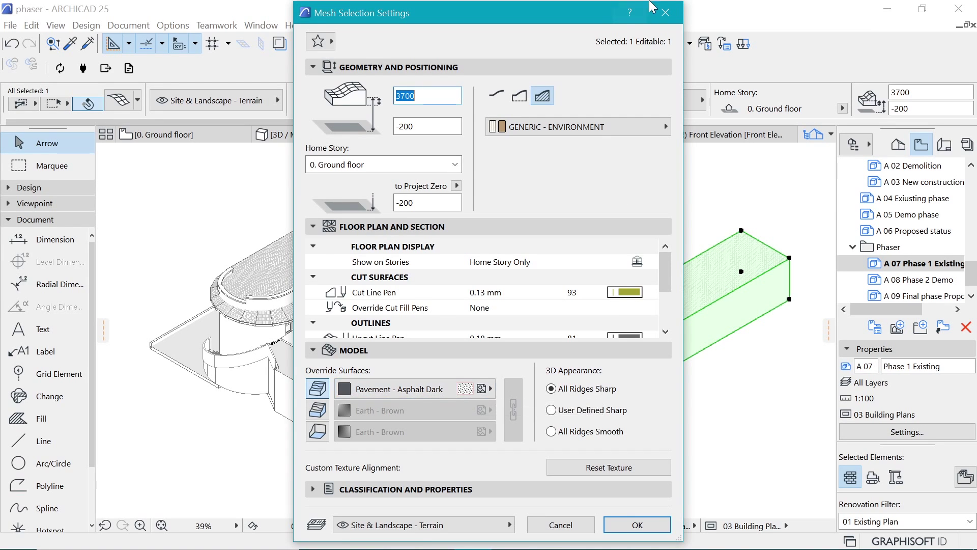
pyautogui.click(665, 23)
pyautogui.press('Escape')
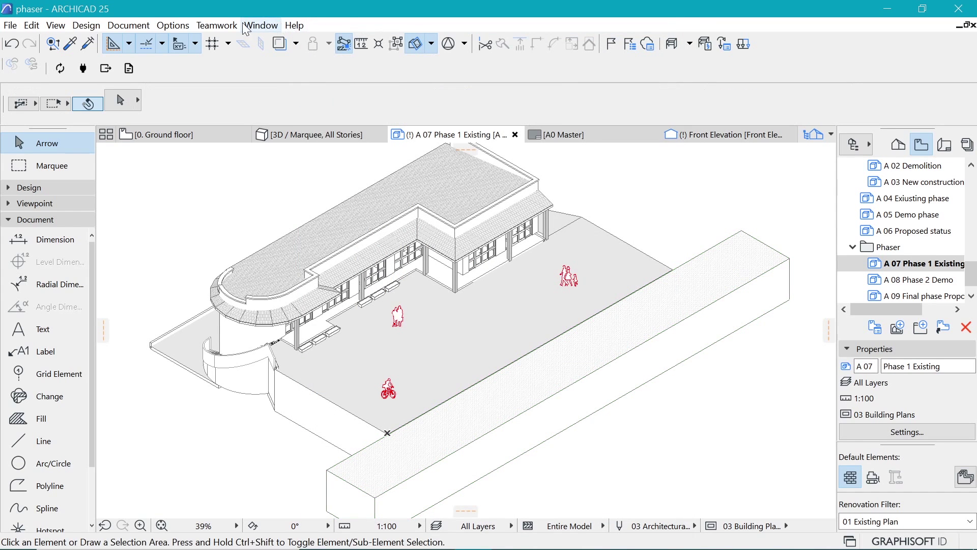
# - Set the cover fill foreground of the Pavement - Asphalt Dark surface to Render and accept the surface settings
pyautogui.click(174, 25)
pyautogui.moveTo(239, 45)
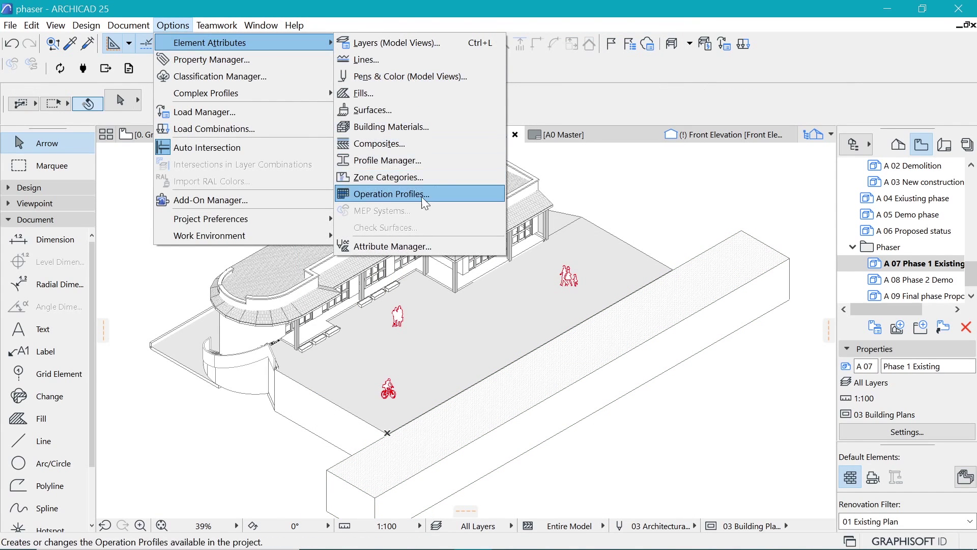
pyautogui.click(389, 111)
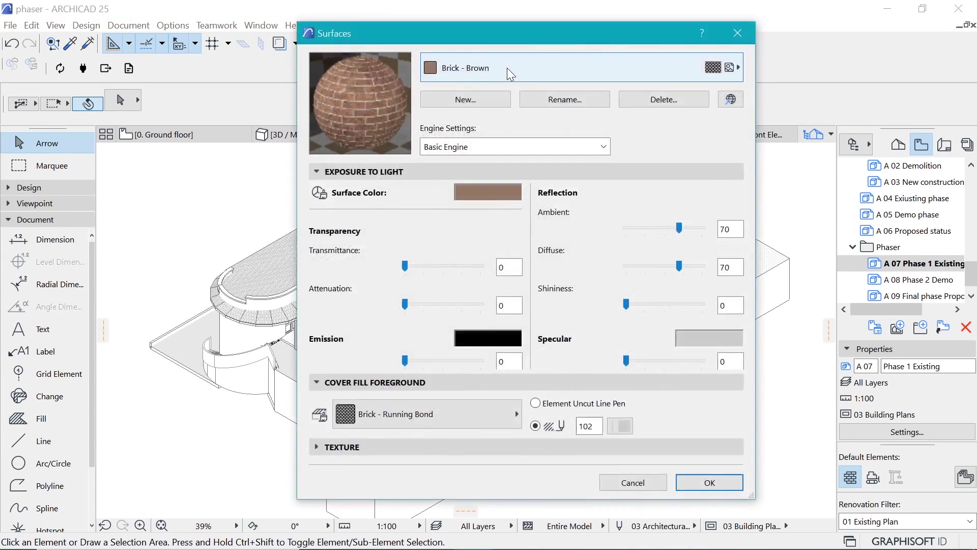
pyautogui.click(546, 64)
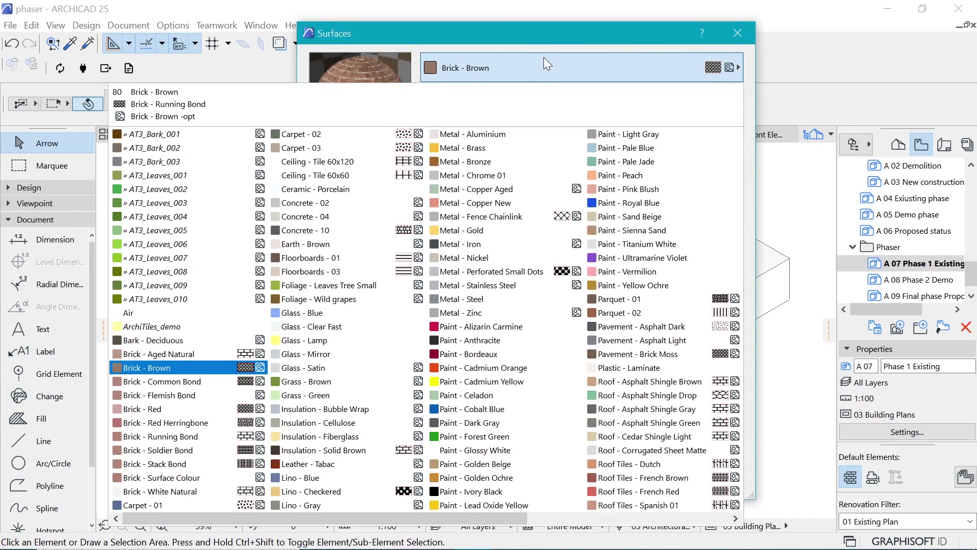
pyautogui.click(708, 326)
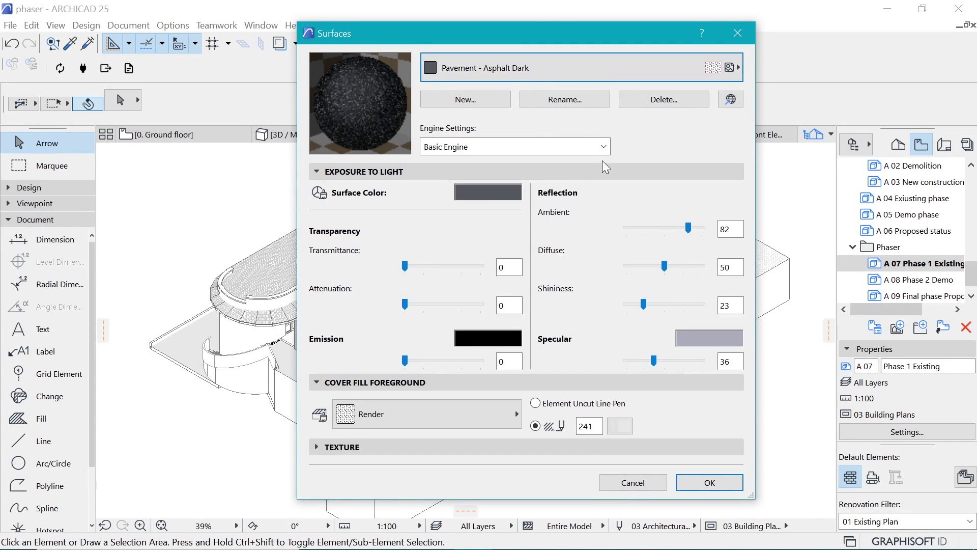
pyautogui.click(429, 410)
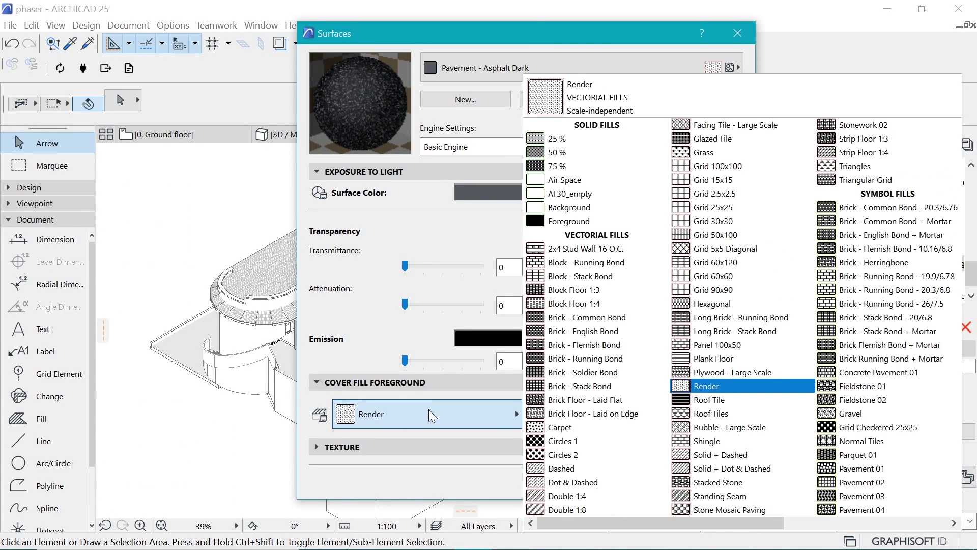
pyautogui.click(712, 386)
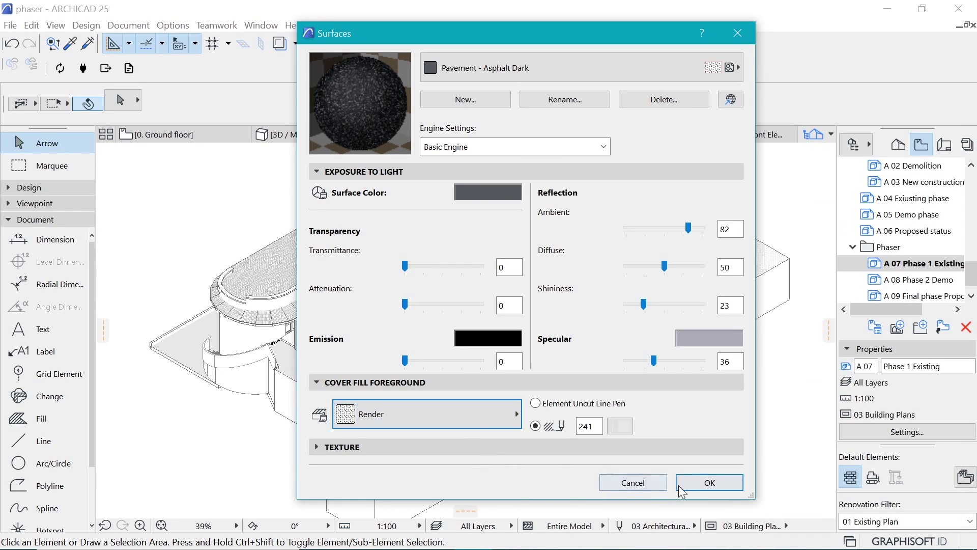
pyautogui.click(705, 484)
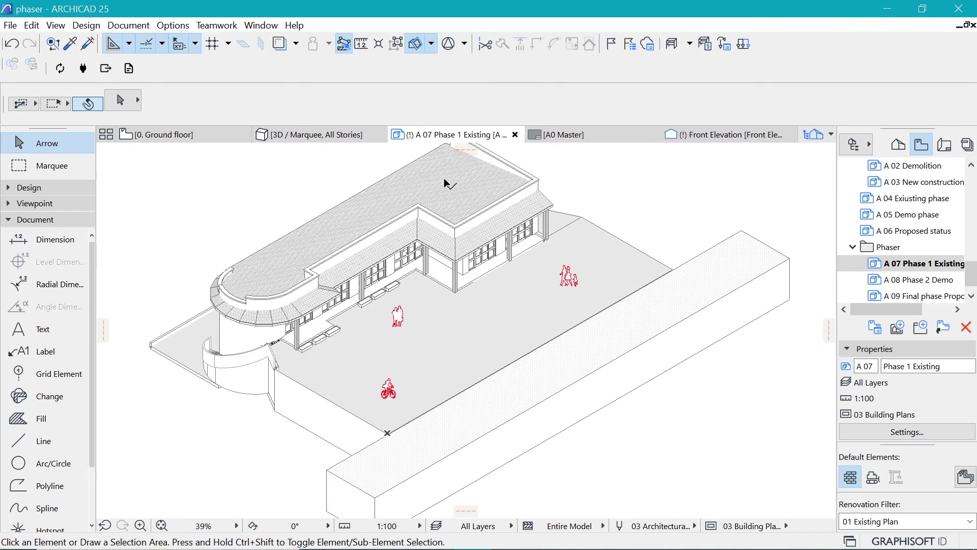
# - Inspect the paved forecourt mesh's uncut line pen options and override surface
pyautogui.scroll(4, 369, 367)
pyautogui.scroll(4, 369, 367)
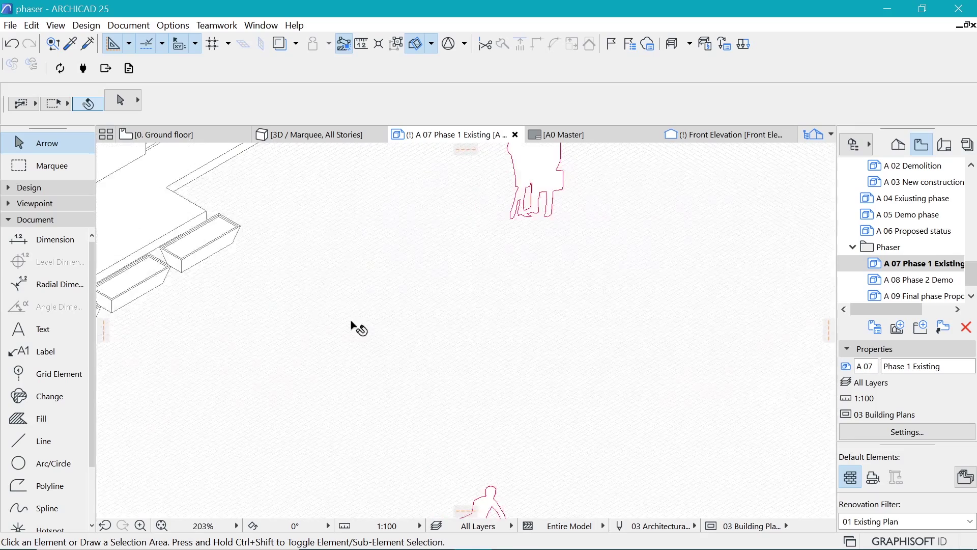
pyautogui.scroll(-4, 530, 313)
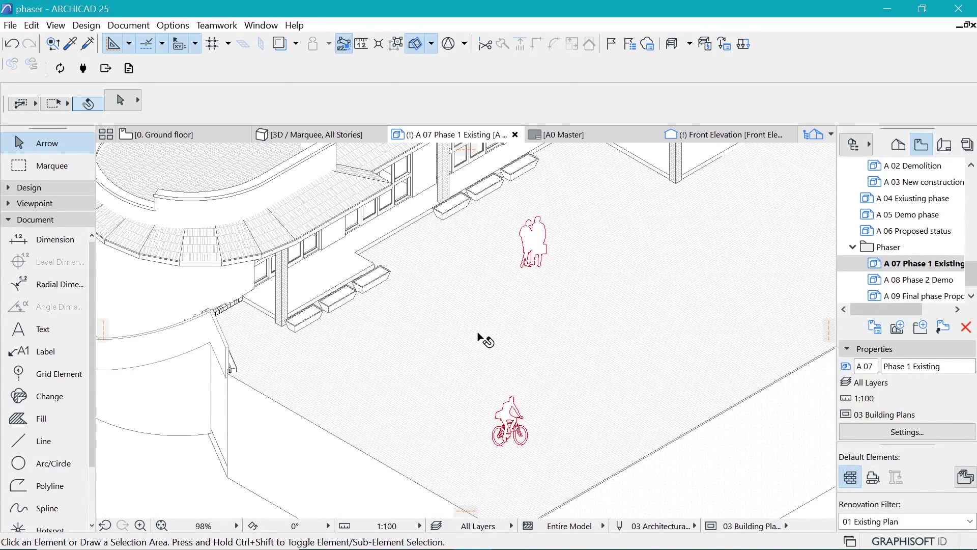
pyautogui.click(415, 304)
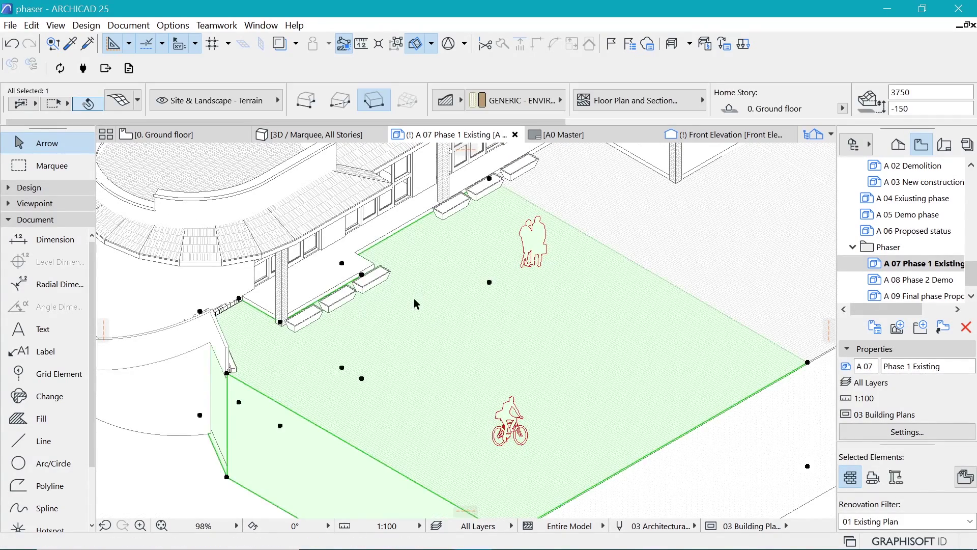
pyautogui.doubleClick(531, 211)
pyautogui.scroll(-2, 387, 300)
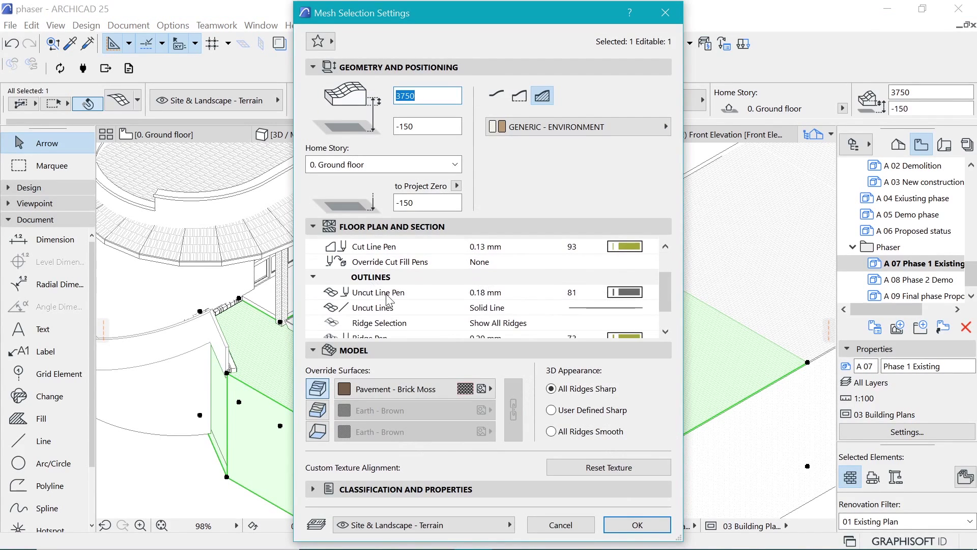
pyautogui.click(631, 292)
pyautogui.click(643, 292)
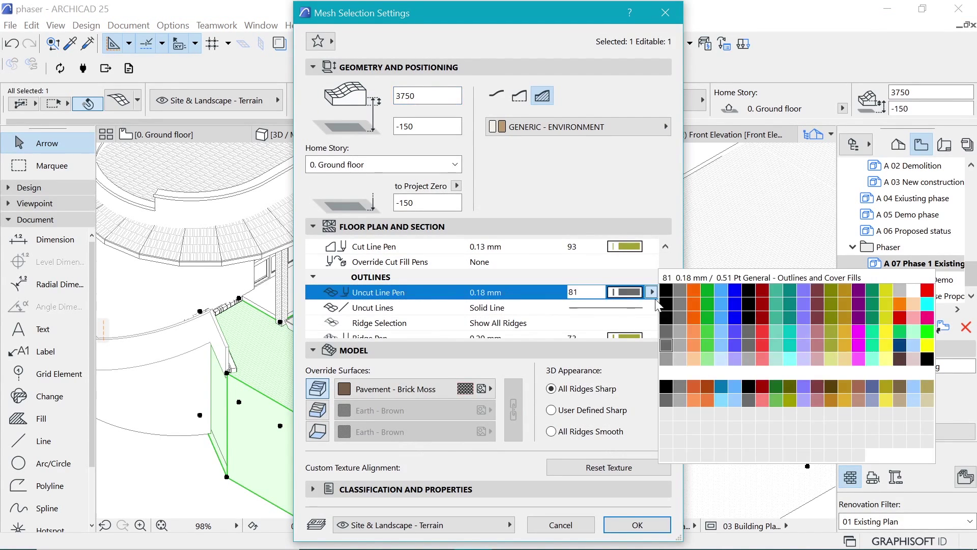
pyautogui.click(546, 346)
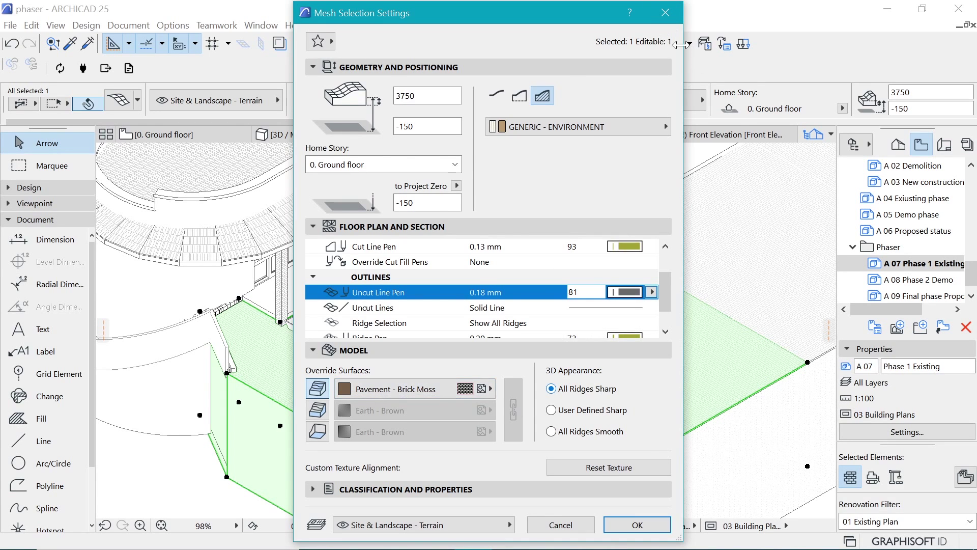
pyautogui.click(665, 13)
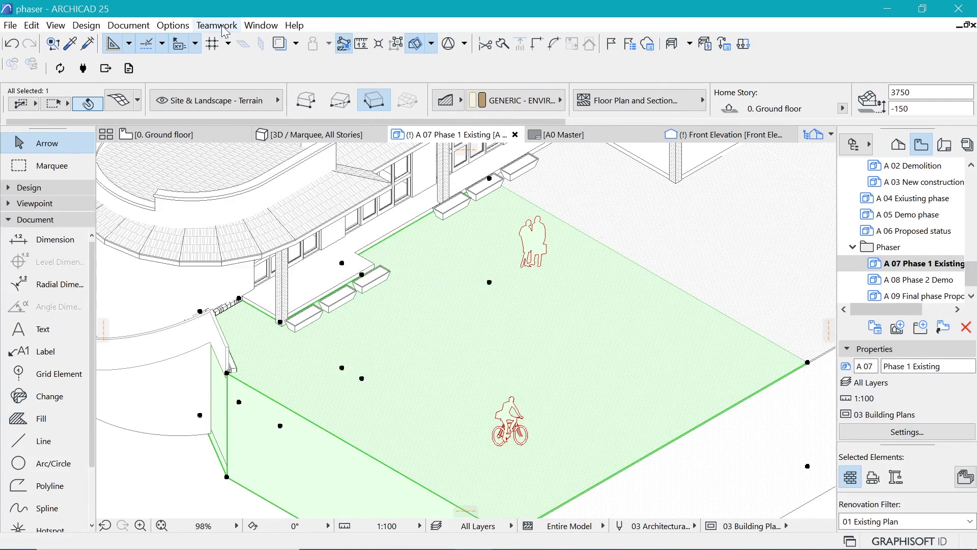
# - Review the cover fill foreground of the Pavement - Brick Moss surface, keeping Brick - Running Bond and pen 241, then accept and deselect the forecourt mesh
pyautogui.click(173, 25)
pyautogui.moveTo(245, 43)
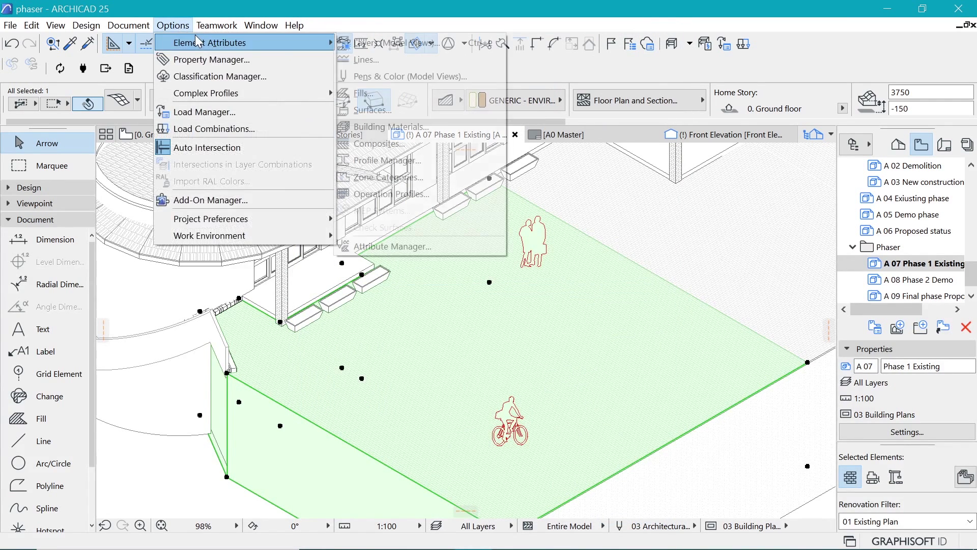
pyautogui.click(373, 110)
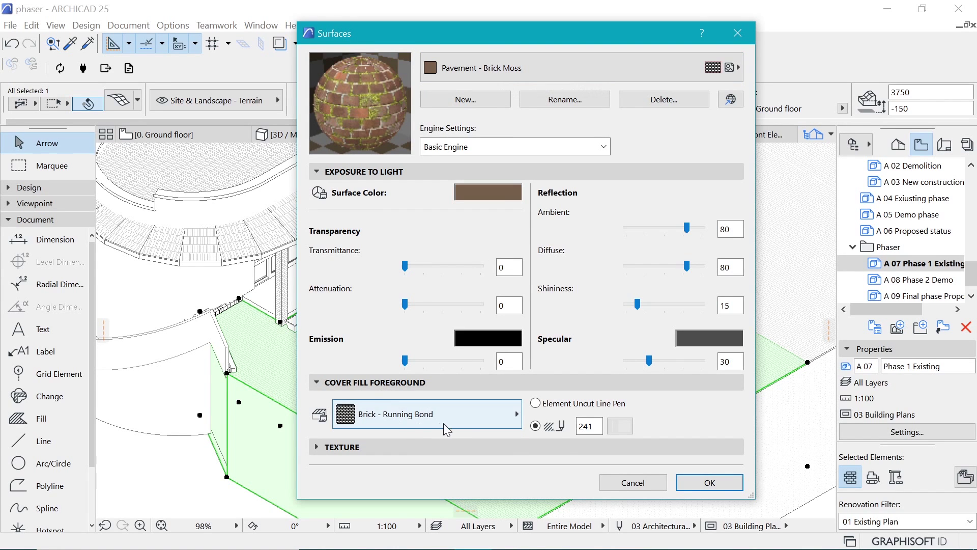
pyautogui.click(466, 419)
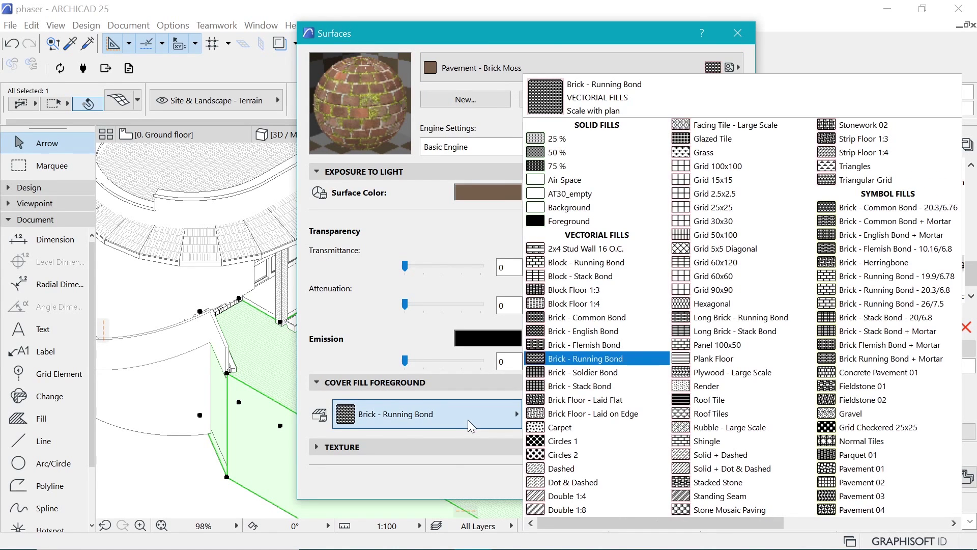
pyautogui.click(568, 363)
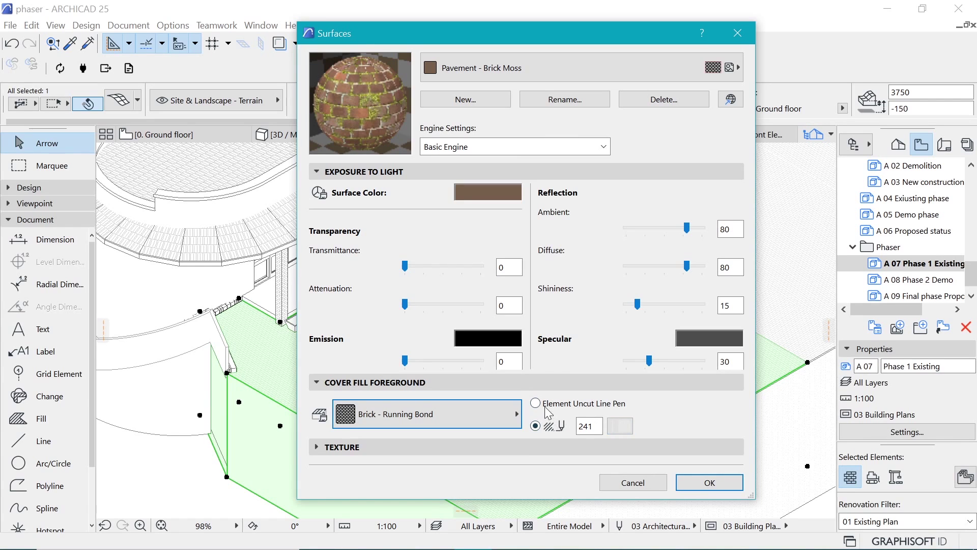
pyautogui.click(619, 427)
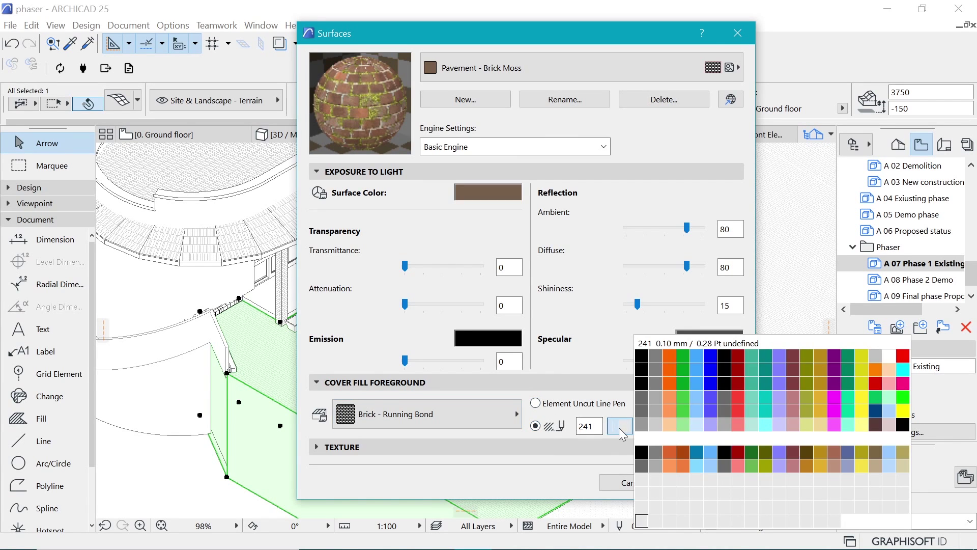
pyautogui.click(642, 520)
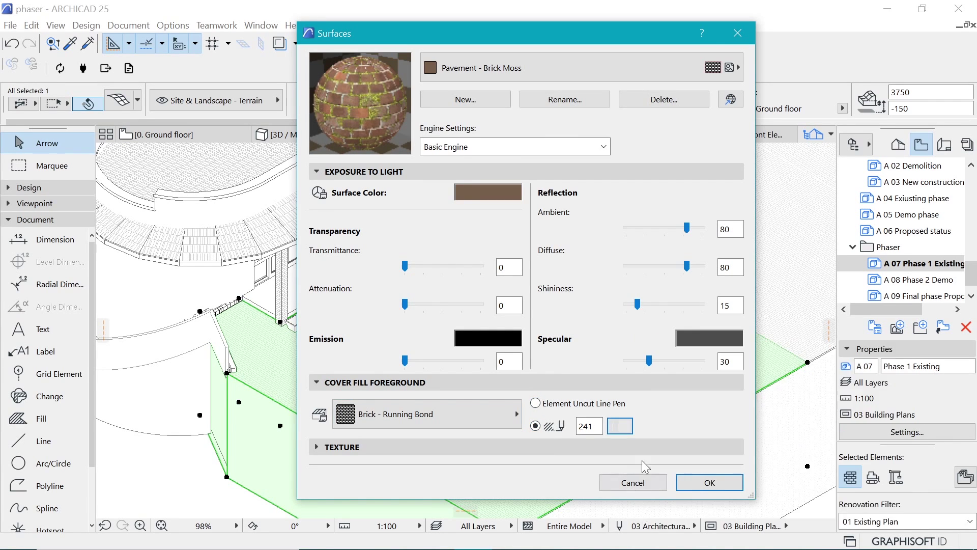
pyautogui.click(709, 483)
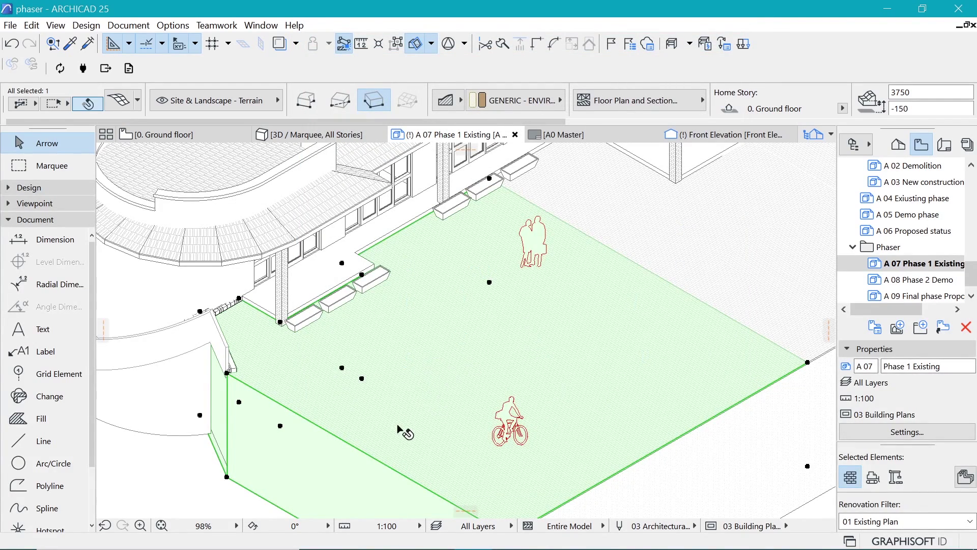
pyautogui.hotkey('ctrl', "'")
pyautogui.click(636, 241)
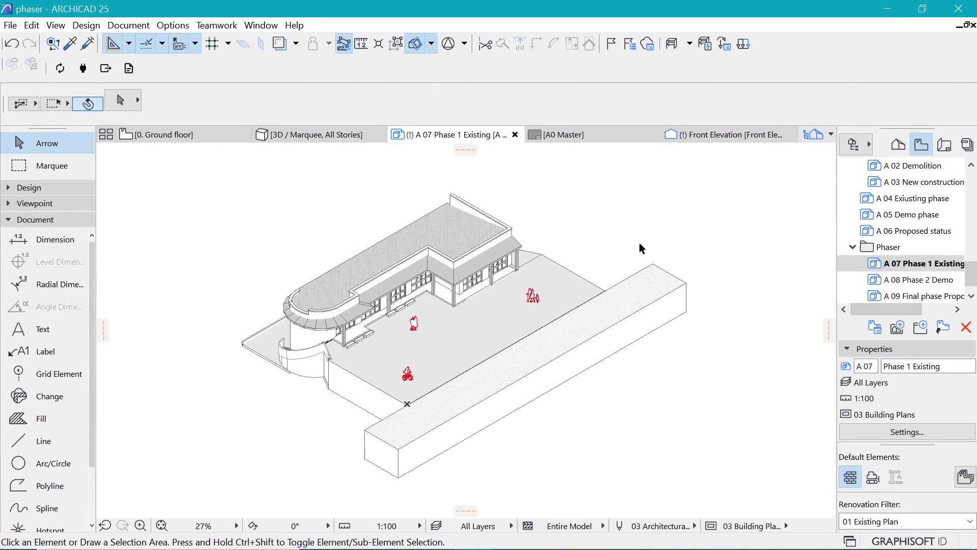
# - Create a new layout named Phaser in the A.04.2 Working drawings subset using the A0 Master layout
pyautogui.click(944, 145)
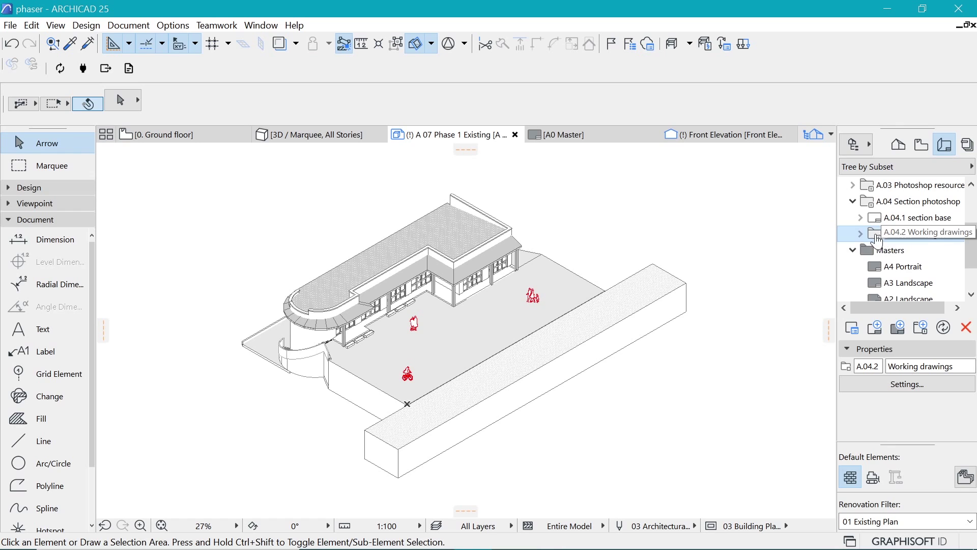
pyautogui.rightClick(877, 240)
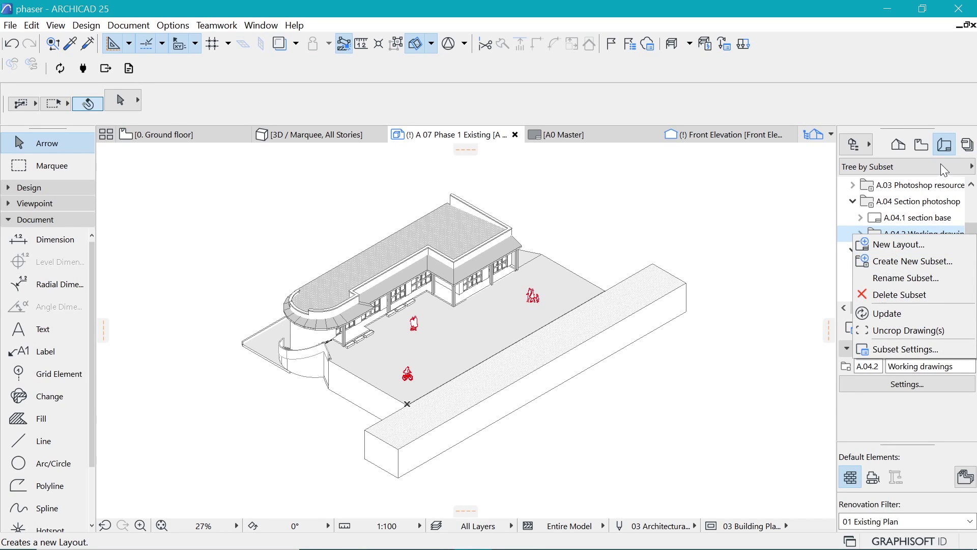
pyautogui.click(899, 244)
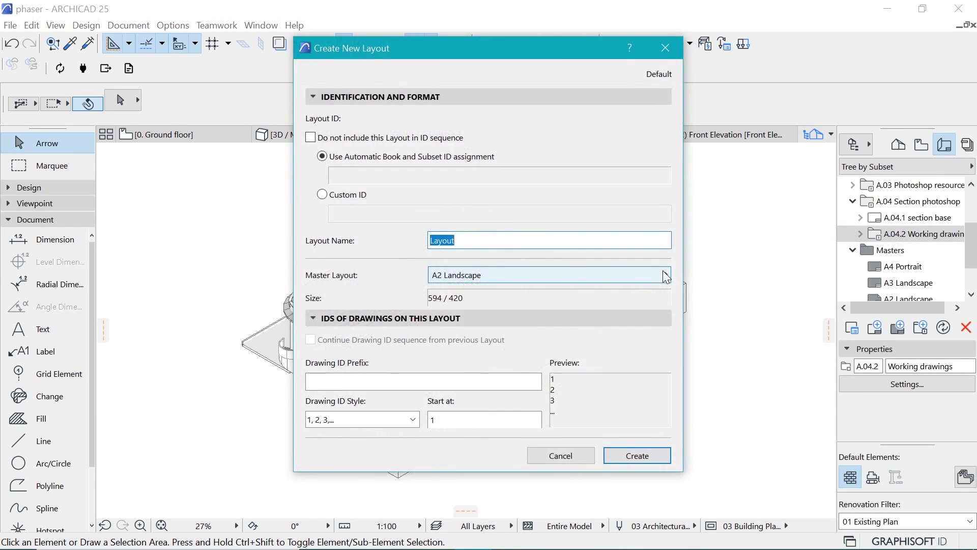
pyautogui.click(569, 274)
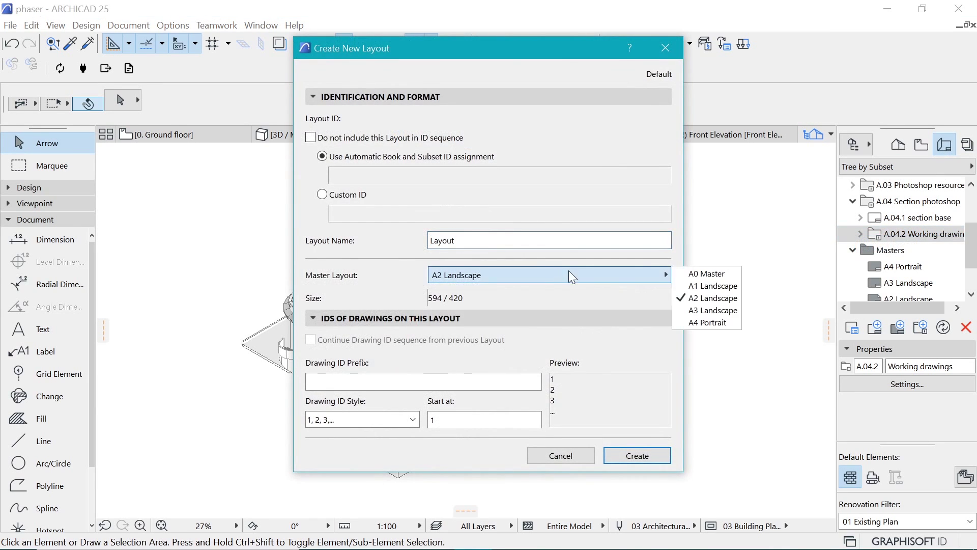
pyautogui.click(716, 278)
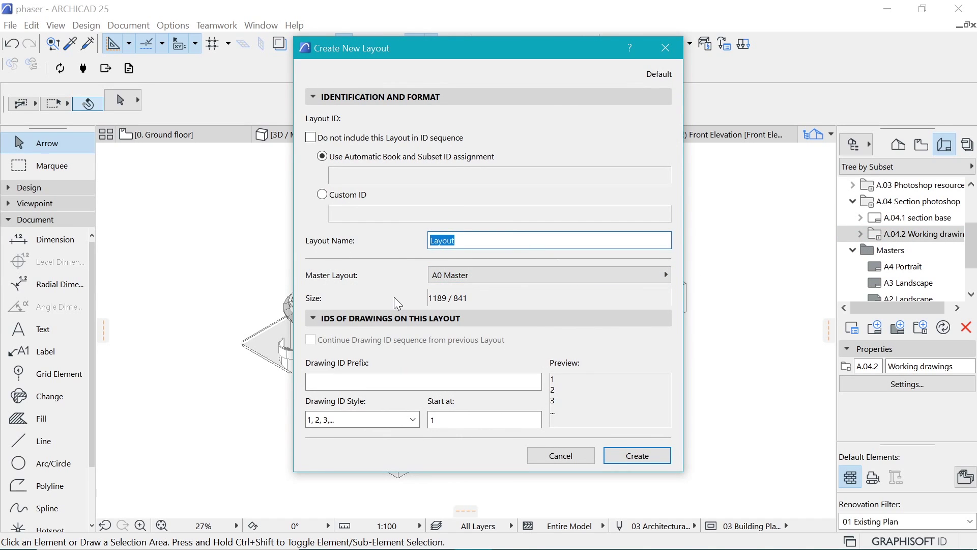
pyautogui.write('Phaser')
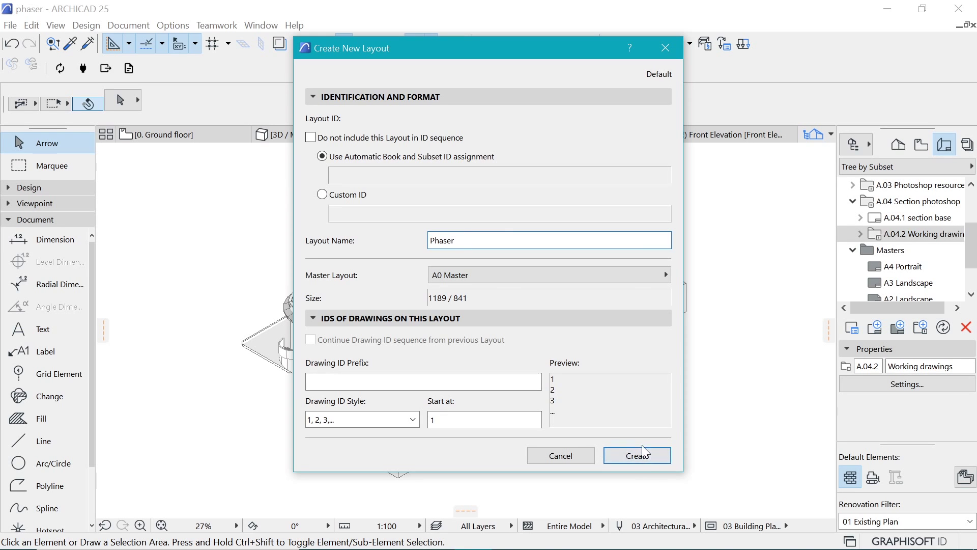
pyautogui.click(646, 461)
# - Look over the A0 Master page, then return to the Phaser layout
pyautogui.scroll(-6, 639, 405)
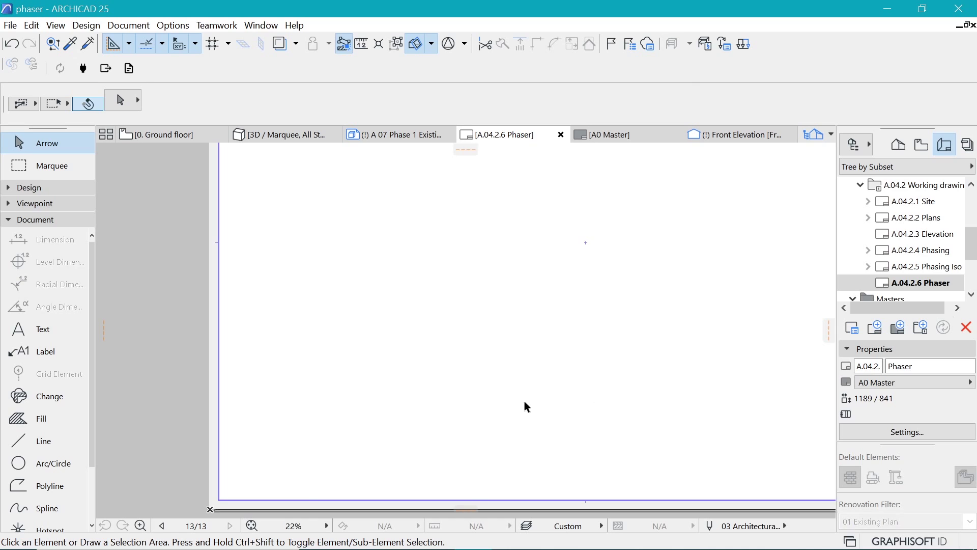
pyautogui.scroll(1, 410, 458)
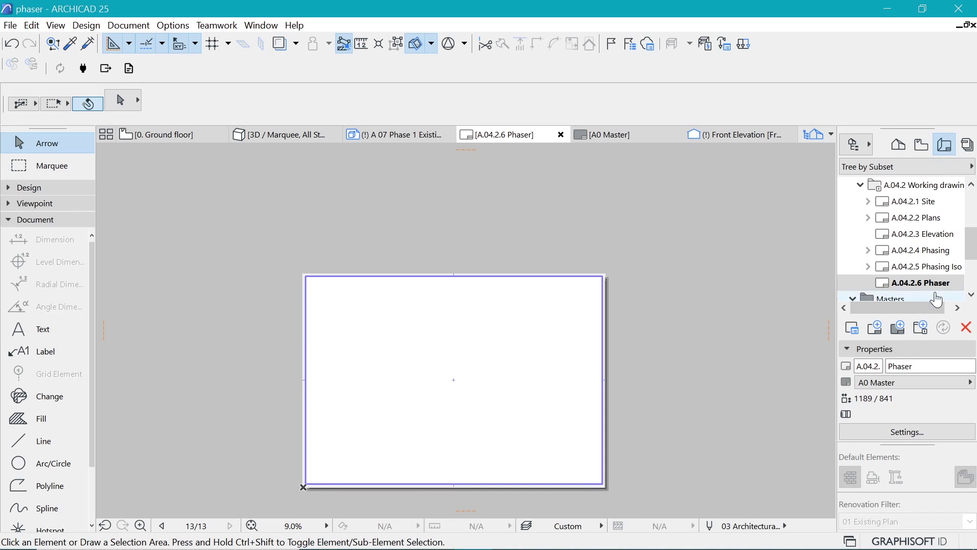
pyautogui.scroll(-2, 907, 244)
pyautogui.doubleClick(904, 282)
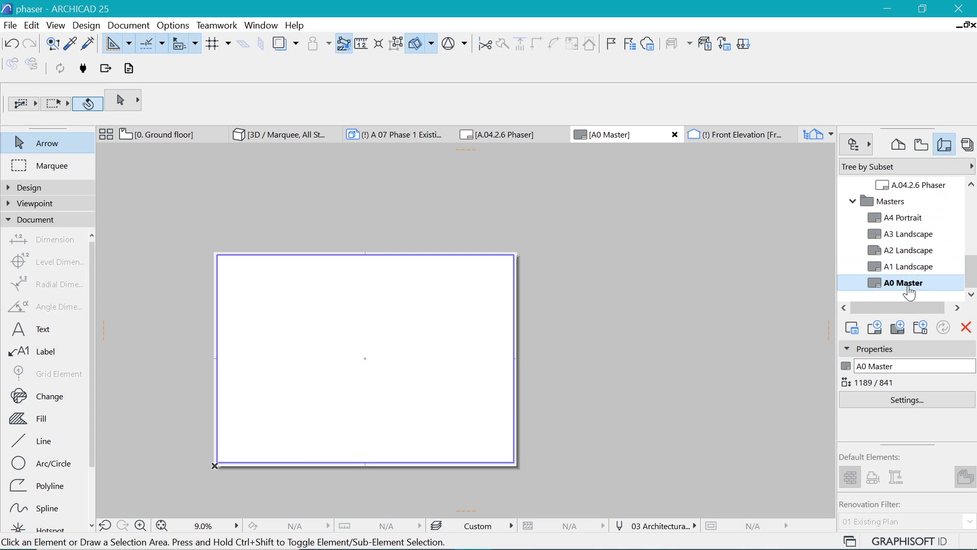
pyautogui.scroll(1, 939, 249)
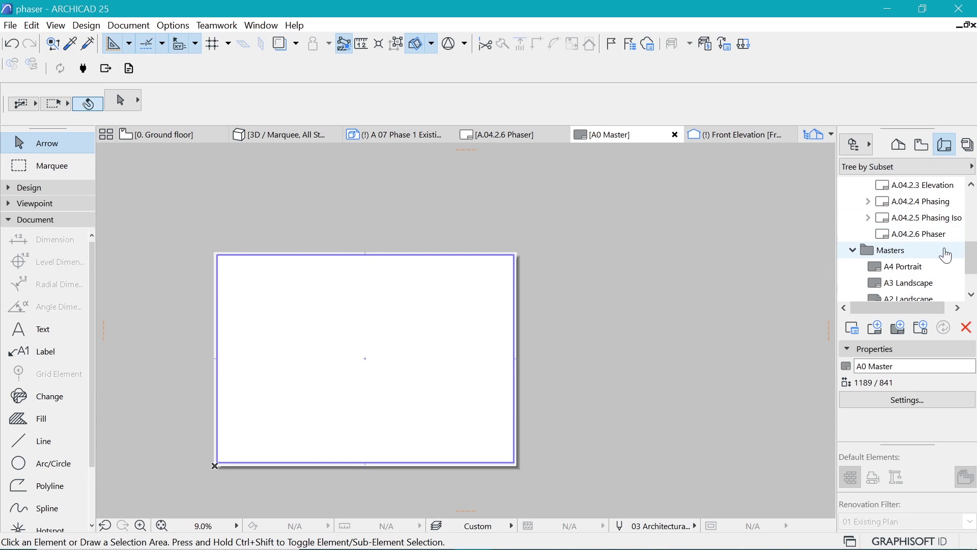
pyautogui.doubleClick(924, 235)
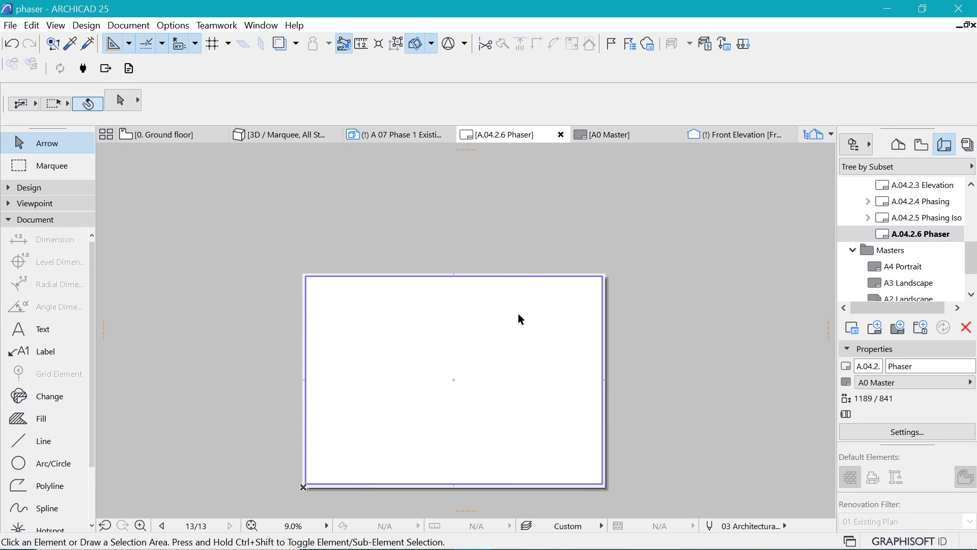
pyautogui.scroll(2, 504, 336)
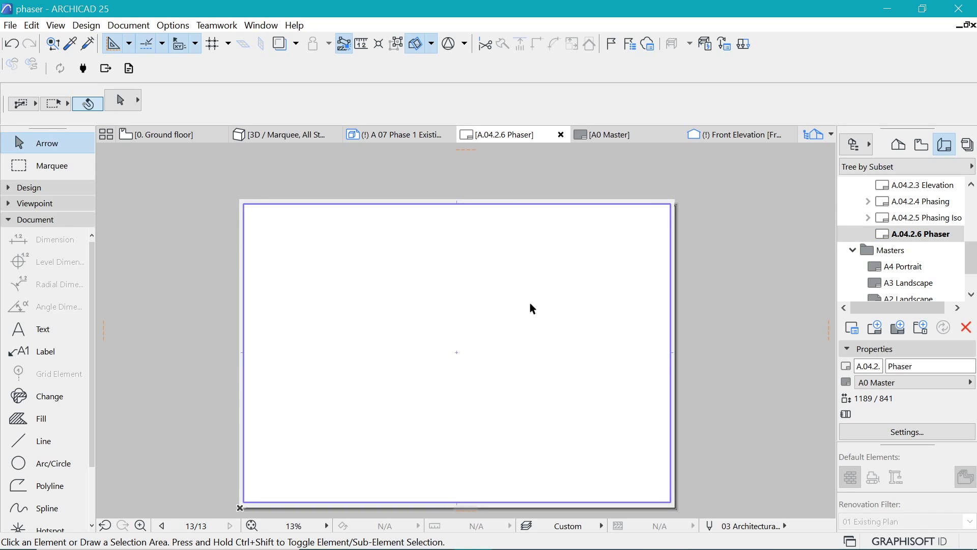
# - Place the Phase 1 Existing, Phase 2 Demo and Final phase Proposed views together on the Phaser layout
pyautogui.click(921, 146)
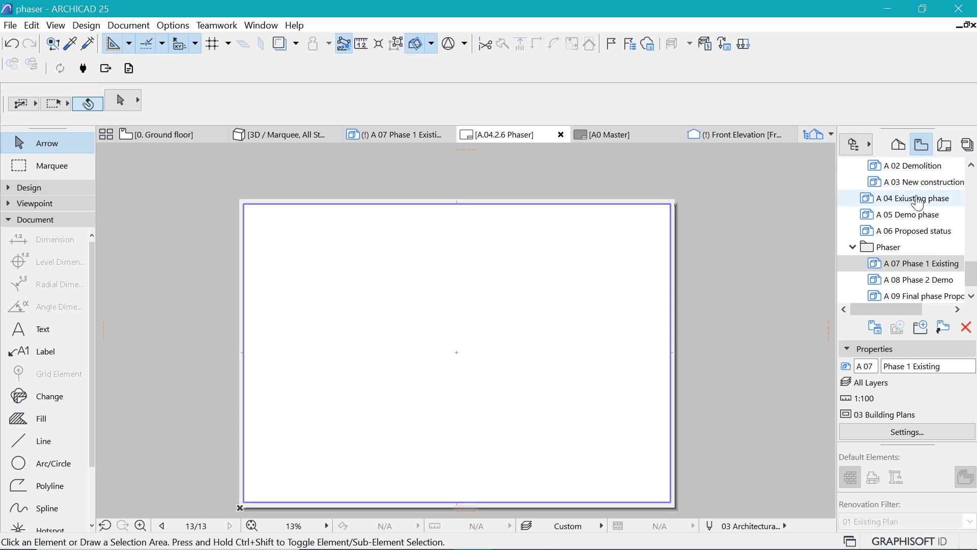
pyautogui.keyDown('shift'); pyautogui.click(905, 301); pyautogui.keyUp('shift')
pyautogui.moveTo(905, 253); pyautogui.dragTo(402, 265)
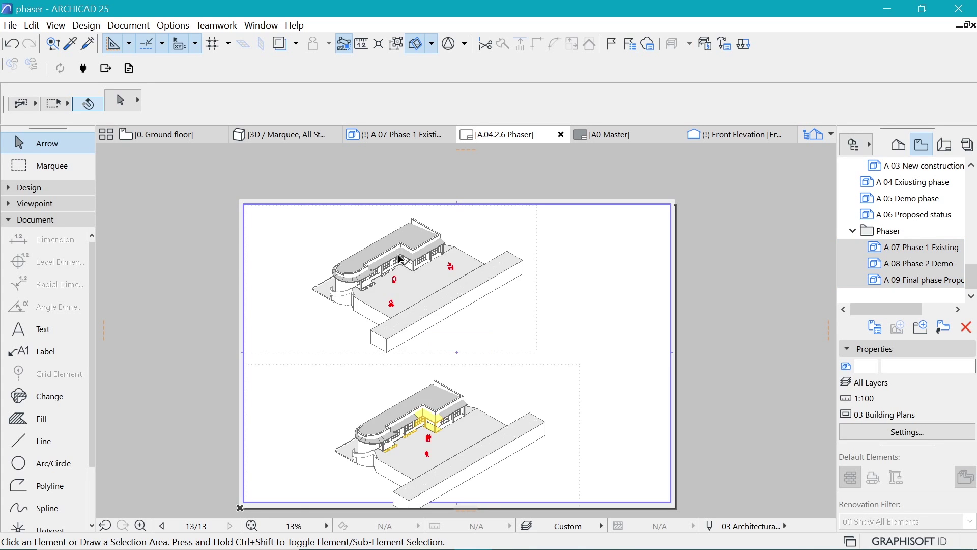
# - Check the title setting of the three placed drawings, then close their settings dialog
pyautogui.scroll(-2, 398, 259)
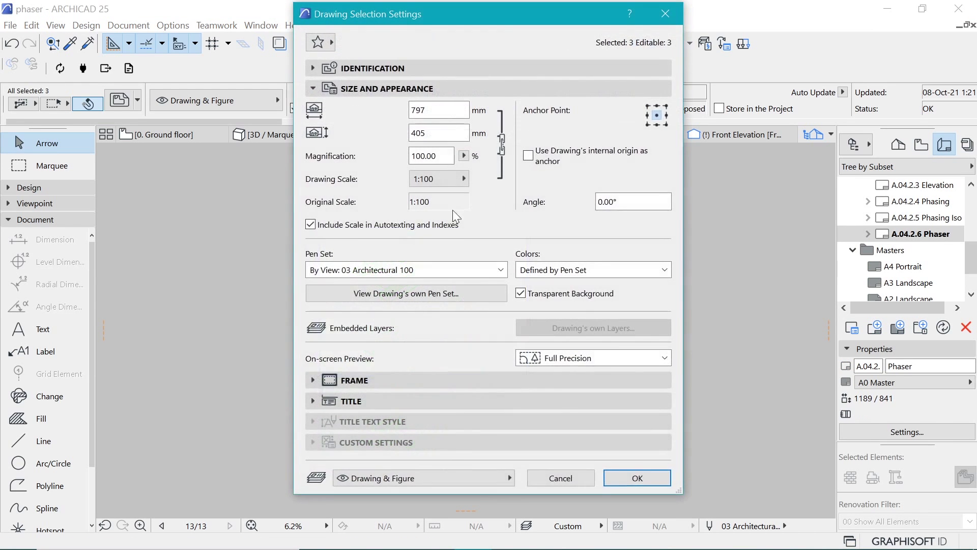
pyautogui.click(479, 141)
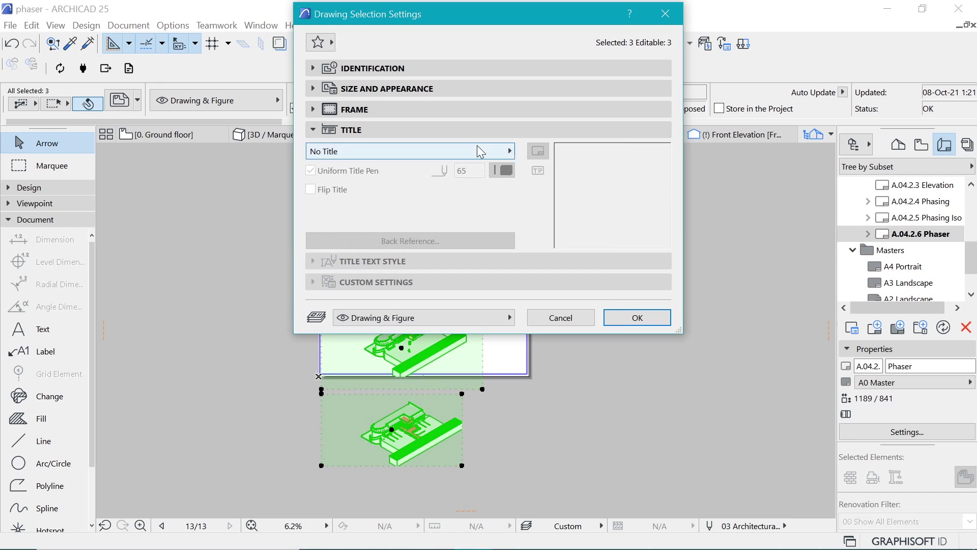
pyautogui.click(479, 151)
pyautogui.click(545, 151)
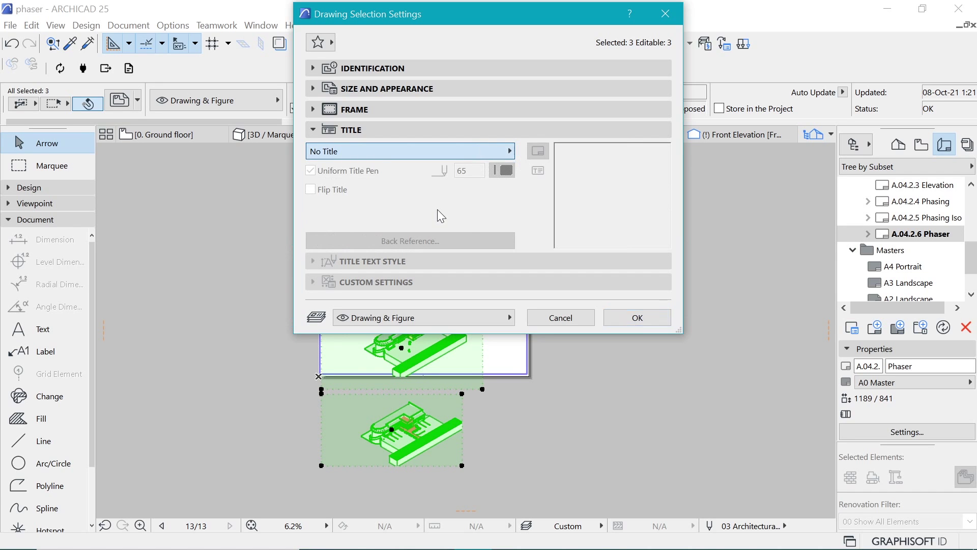
pyautogui.click(665, 13)
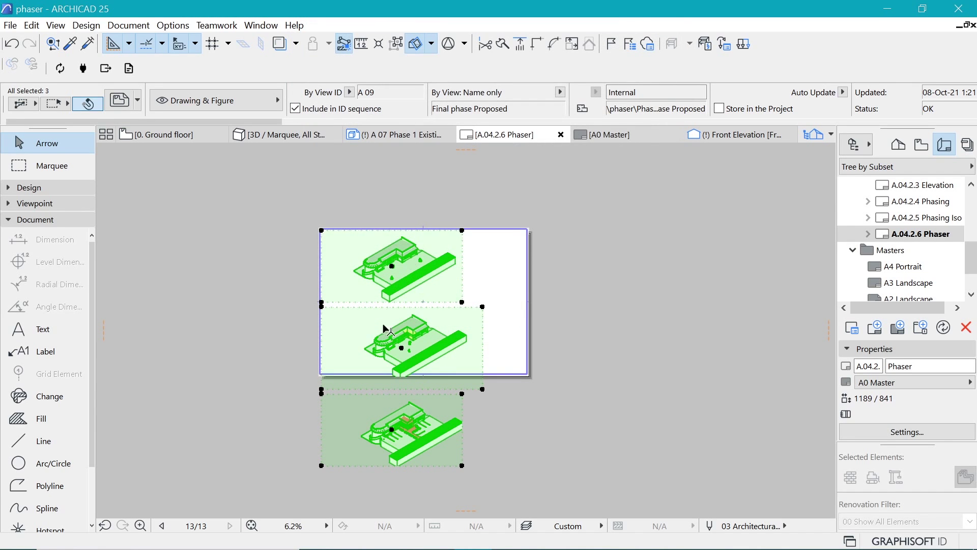
# - Crop the frame of the Phase 1 Existing drawing on all four sides, closely around the building
pyautogui.scroll(3, 385, 329)
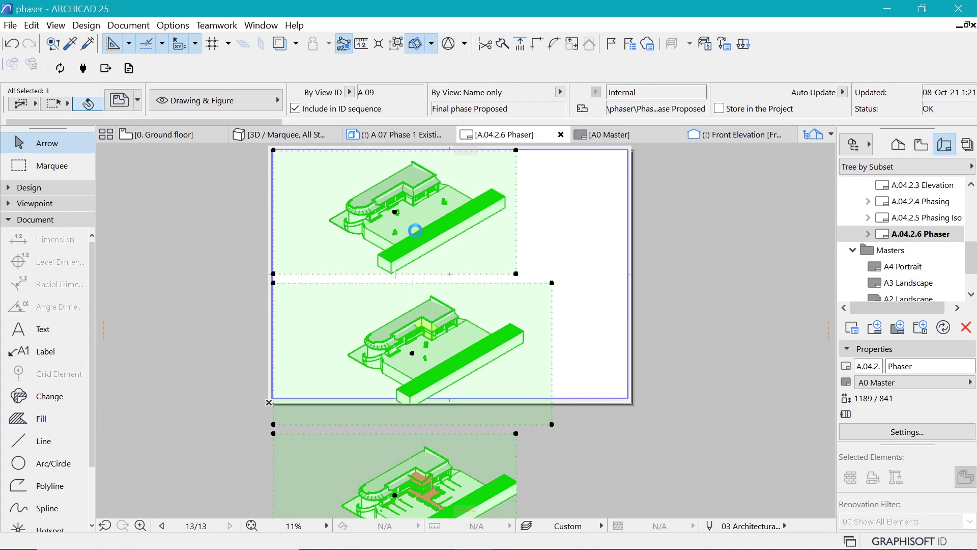
pyautogui.click(411, 273)
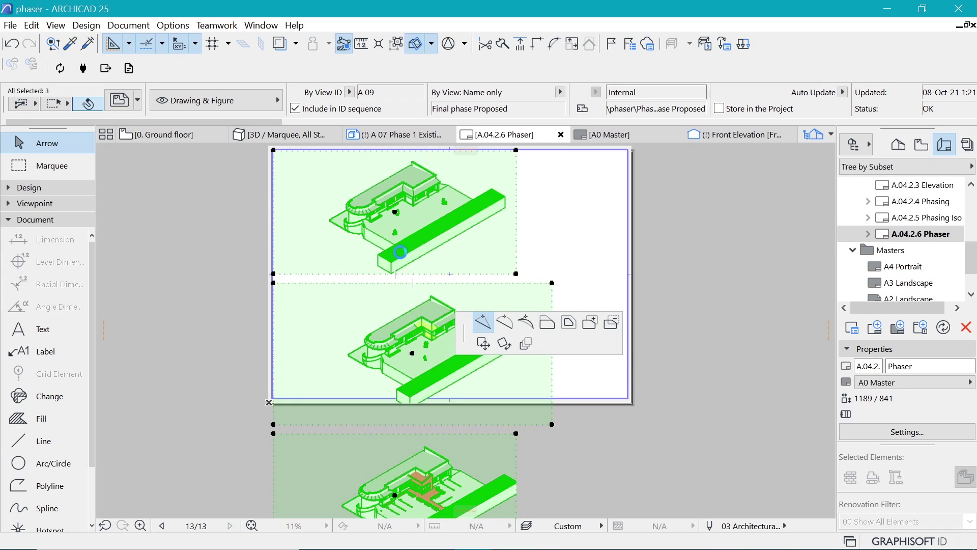
pyautogui.click(482, 322)
pyautogui.click(396, 250)
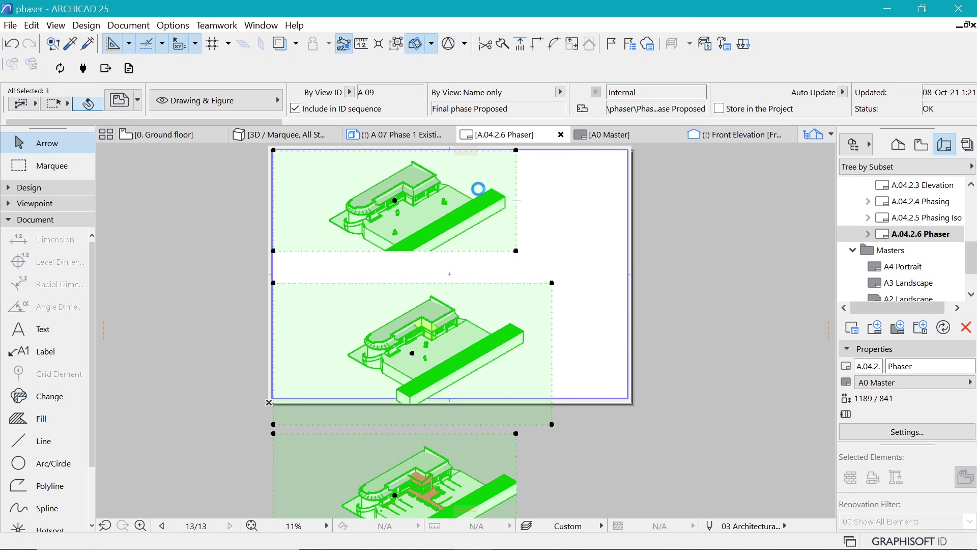
pyautogui.click(279, 207)
pyautogui.click(341, 203)
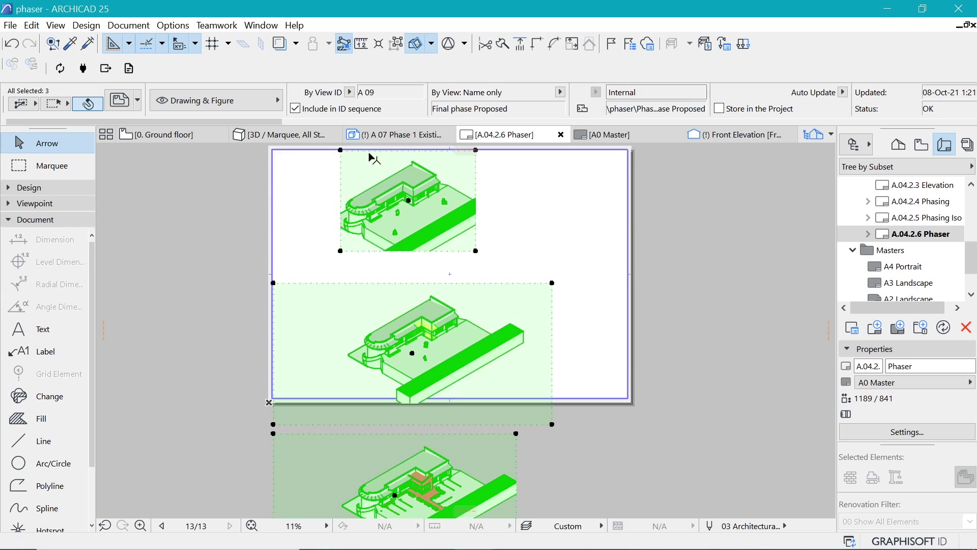
pyautogui.click(413, 251)
# - Crop the frame of the Phase 2 Demo drawing on all four sides, closely around the building
pyautogui.click(553, 321)
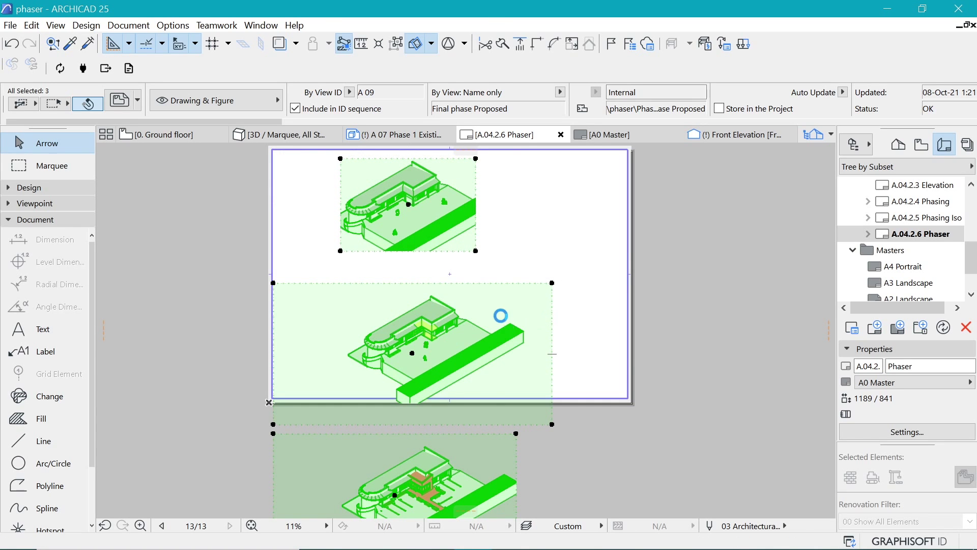
pyautogui.click(495, 315)
pyautogui.click(359, 388)
pyautogui.click(274, 342)
pyautogui.click(437, 260)
pyautogui.click(437, 425)
# - Crop the frame of the Final phase Proposed drawing on all four sides around the building and deselect the drawings
pyautogui.scroll(-2, 433, 244)
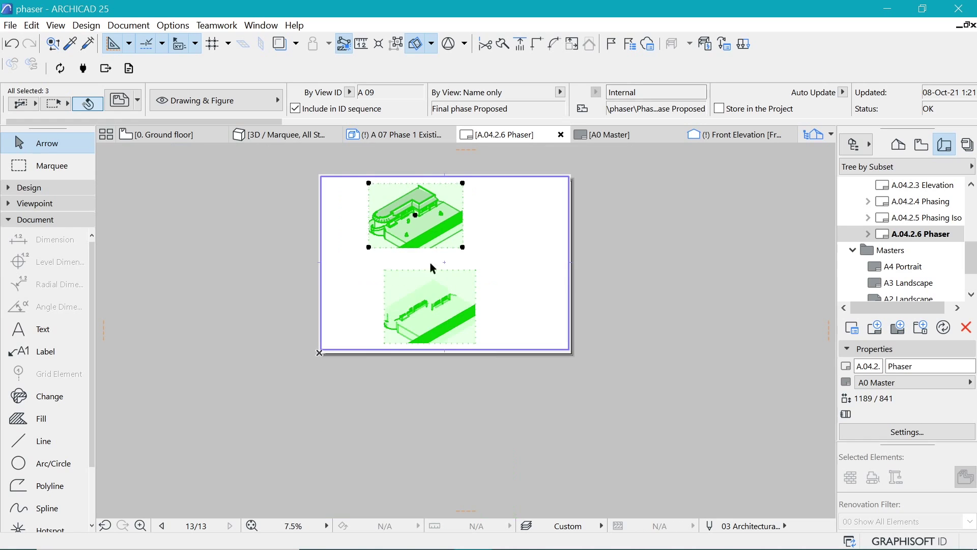
pyautogui.click(322, 417)
pyautogui.click(380, 435)
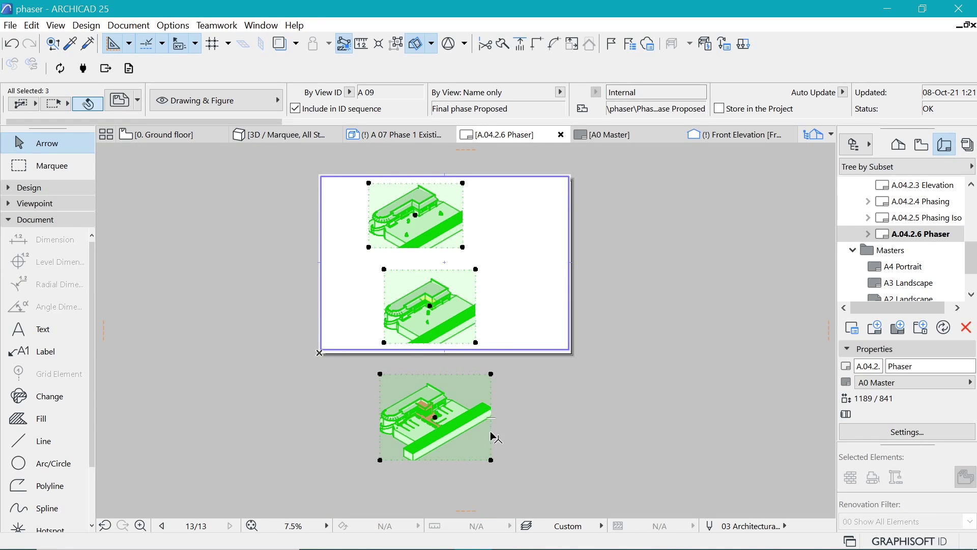
pyautogui.click(438, 460)
pyautogui.click(558, 344)
pyautogui.click(442, 446)
pyautogui.click(442, 380)
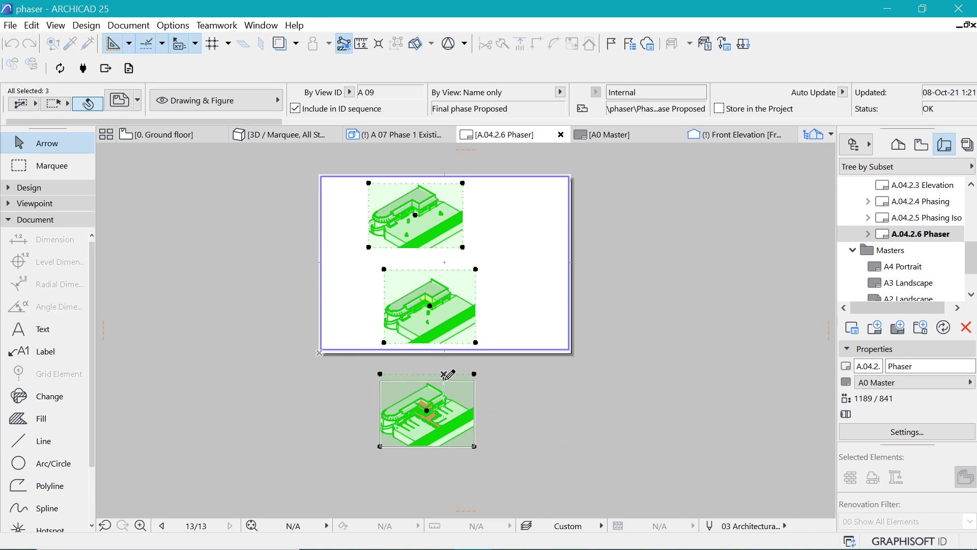
pyautogui.click(475, 188)
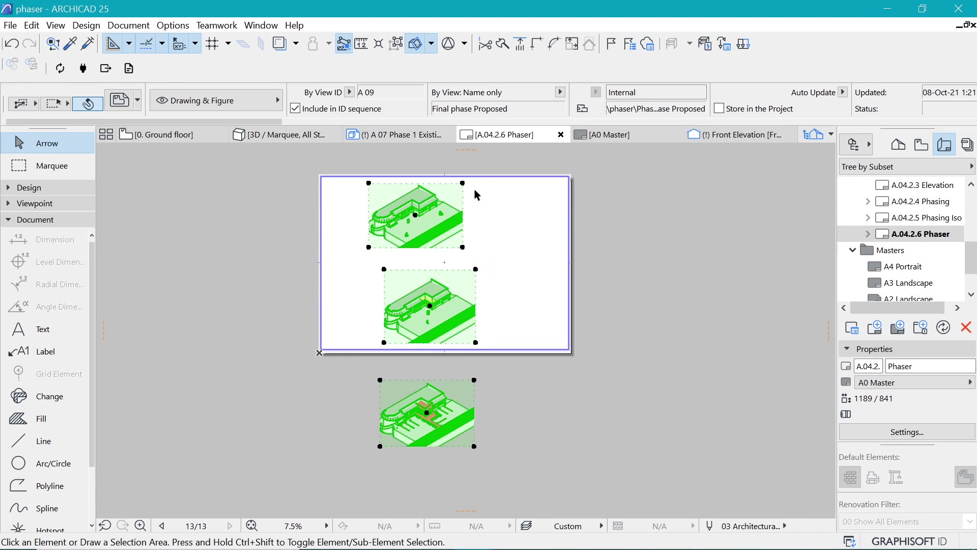
# - Arrange the Existing, Demo and Proposed drawings in a descending diagonal from the sheet's upper left to its lower right
pyautogui.click(429, 215)
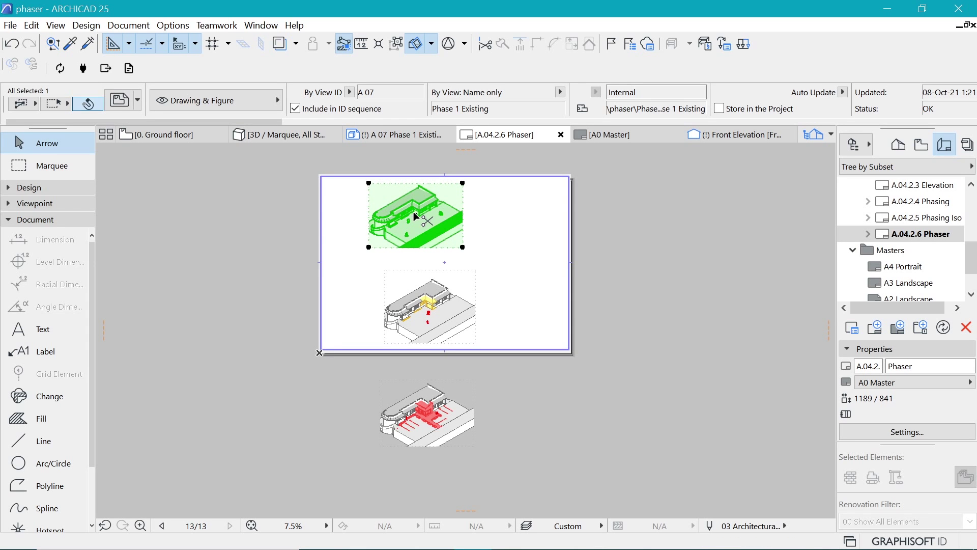
pyautogui.moveTo(415, 217); pyautogui.dragTo(368, 216)
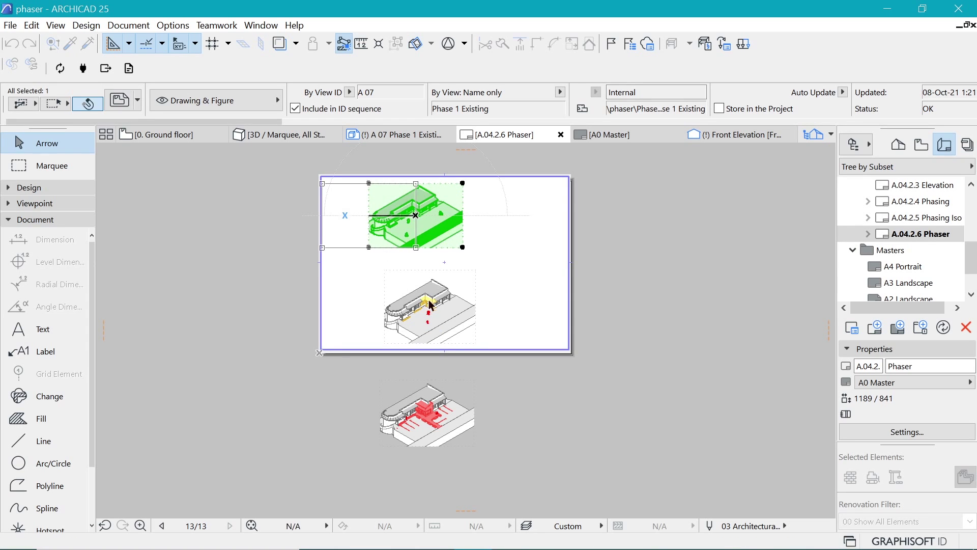
pyautogui.moveTo(432, 316); pyautogui.dragTo(432, 248)
pyautogui.moveTo(427, 413); pyautogui.dragTo(508, 300)
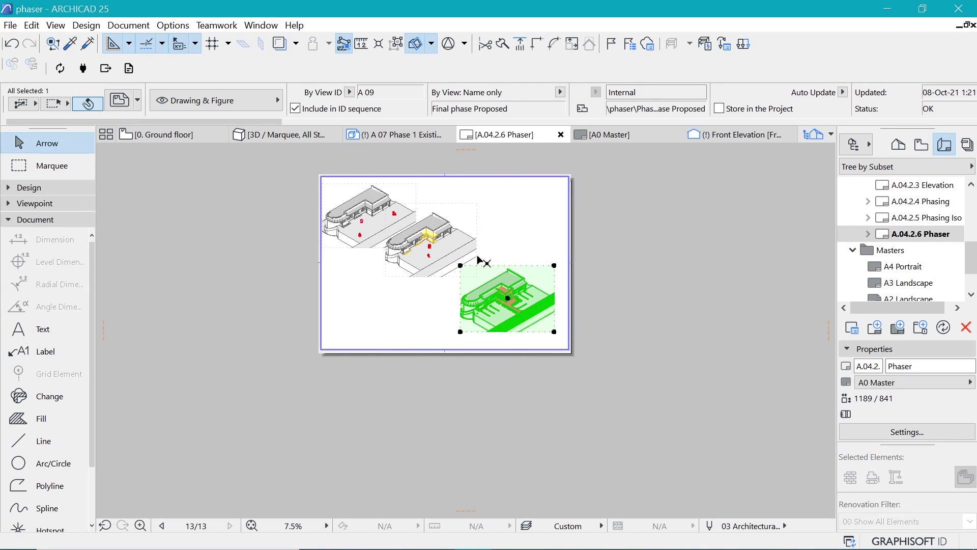
# - Draw a short long-dashed red line along the rear site edge of the Final phase Proposed drawing
pyautogui.scroll(2, 484, 260)
pyautogui.scroll(1, 458, 308)
pyautogui.click(43, 441)
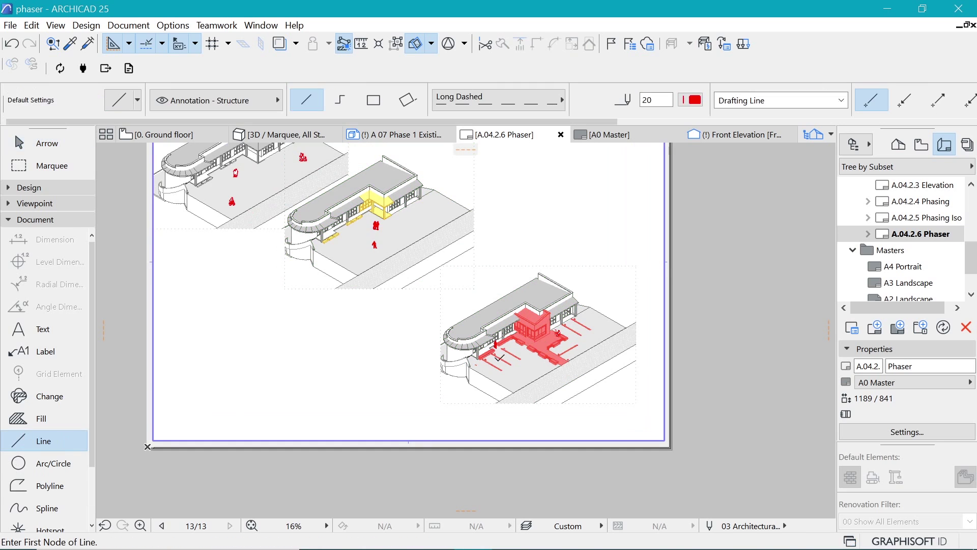
pyautogui.click(627, 326)
pyautogui.click(595, 309)
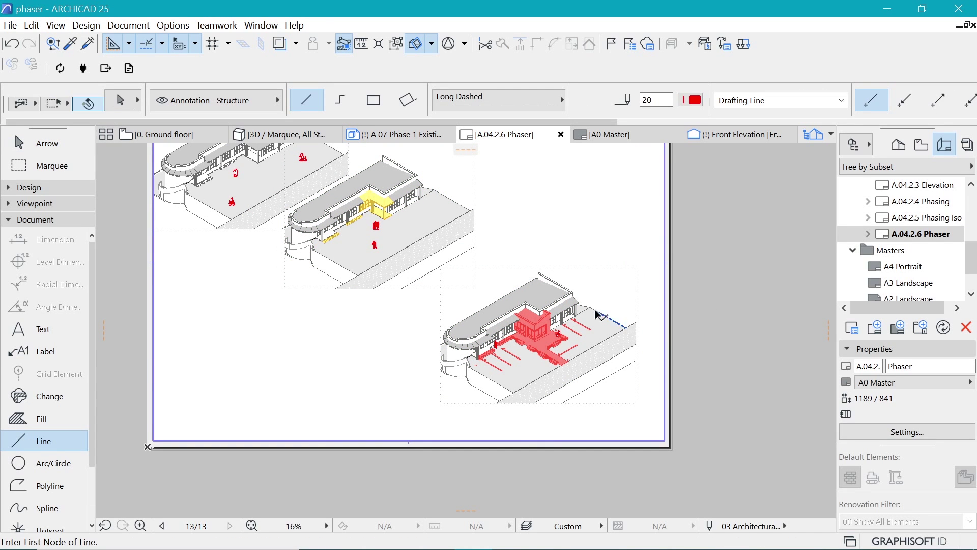
# - Stretch the upper end of the dashed line along its direction up to the Phase 1 Existing building, then deselect it
pyautogui.click(596, 309)
pyautogui.scroll(-6, 491, 277)
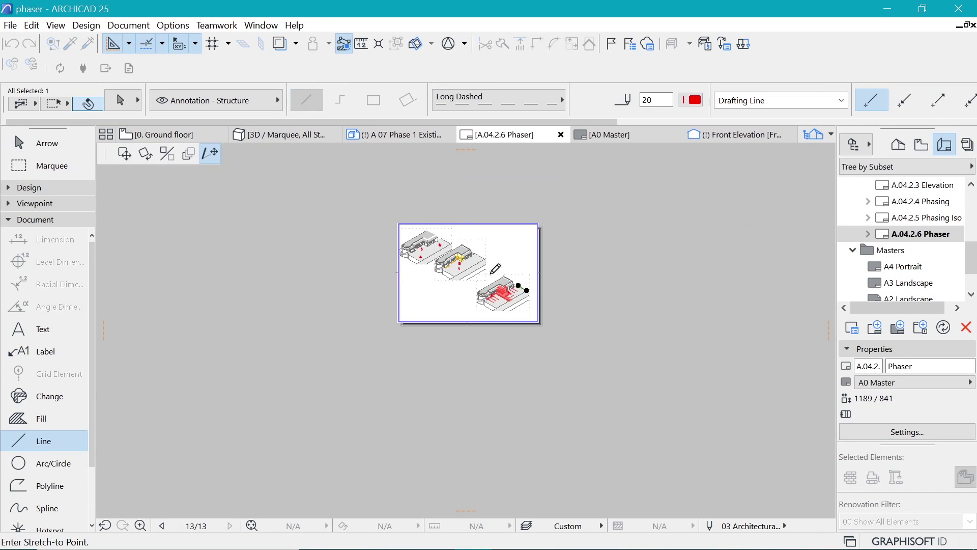
pyautogui.click(436, 236)
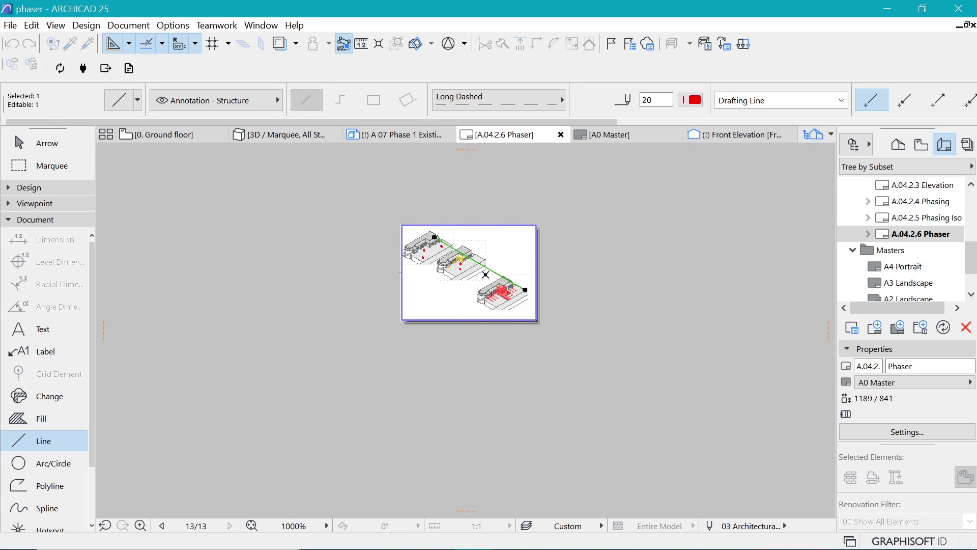
pyautogui.scroll(5, 488, 279)
pyautogui.scroll(1, 490, 284)
pyautogui.press('Escape')
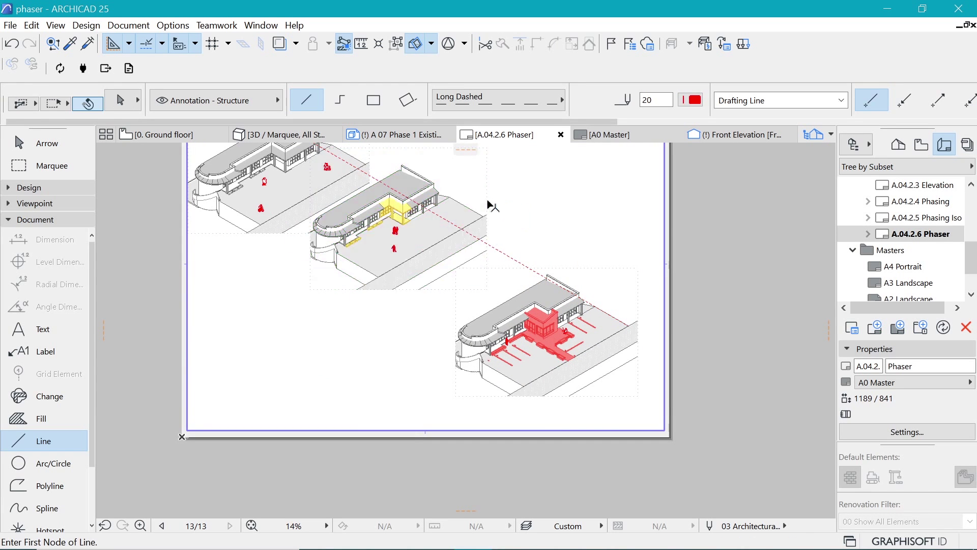
# - Move the Phase 2 Demo drawing down diagonally so its rear site corner sits on the dashed line
pyautogui.keyDown('shift'); pyautogui.click(487, 196); pyautogui.keyUp('shift')
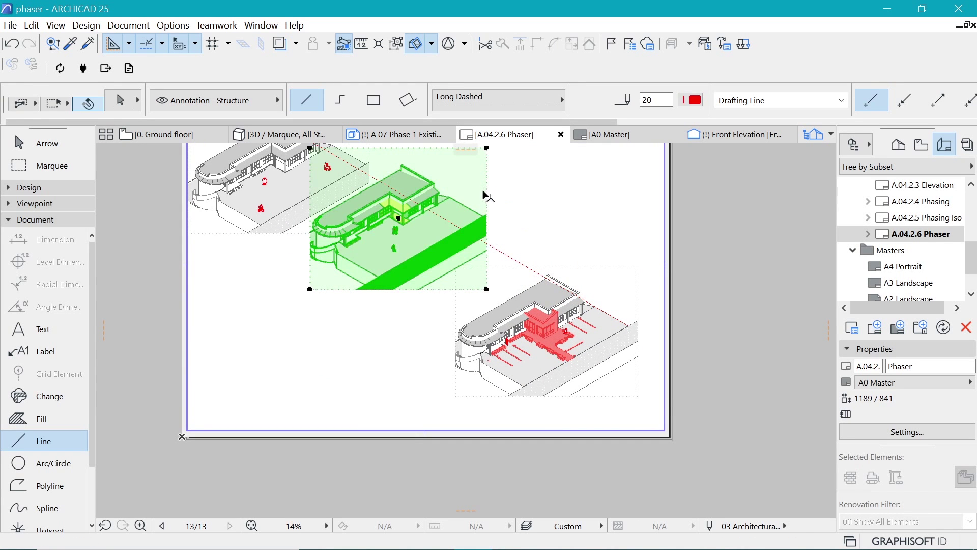
pyautogui.hotkey('ctrl', 'd')
pyautogui.click(483, 218)
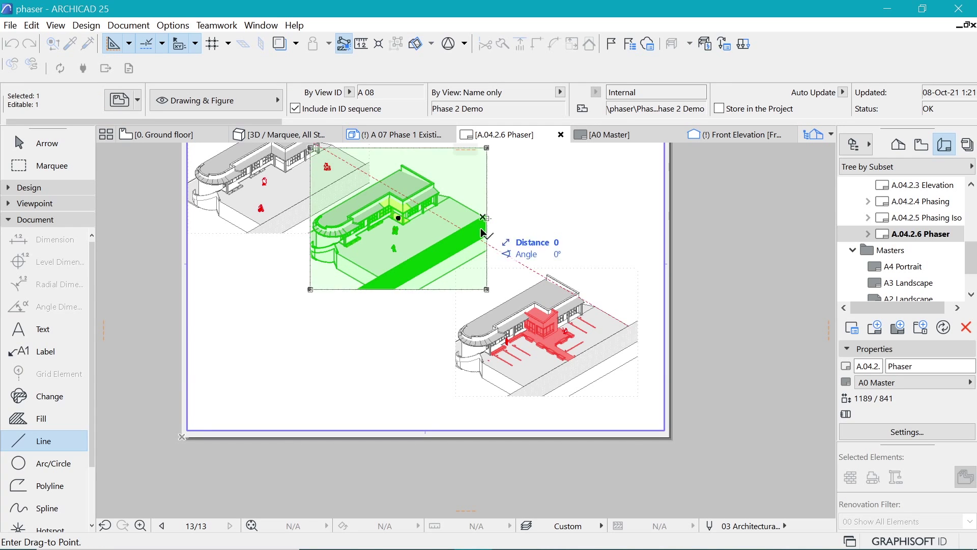
pyautogui.click(507, 256)
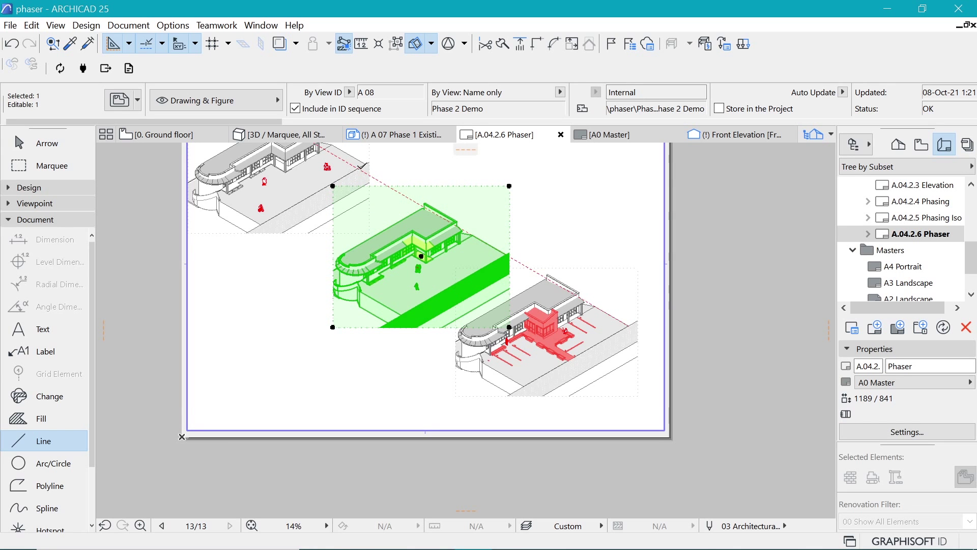
pyautogui.press('Escape')
# - Move the Phase 1 Existing drawing slightly so its rear site corner meets the dashed line, and deselect it
pyautogui.keyDown('shift'); pyautogui.click(357, 158); pyautogui.keyUp('shift')
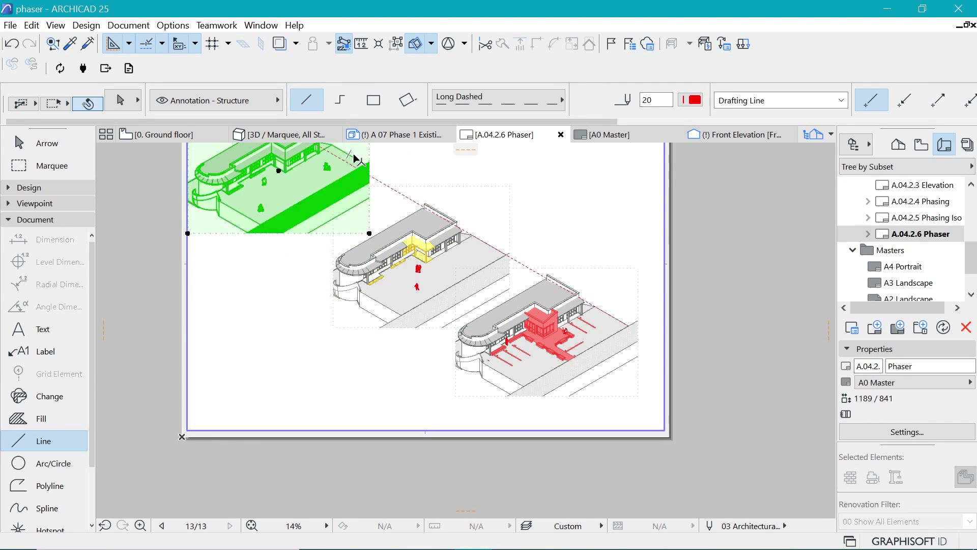
pyautogui.scroll(5, 359, 160)
pyautogui.hotkey('ctrl', 'd')
pyautogui.click(384, 208)
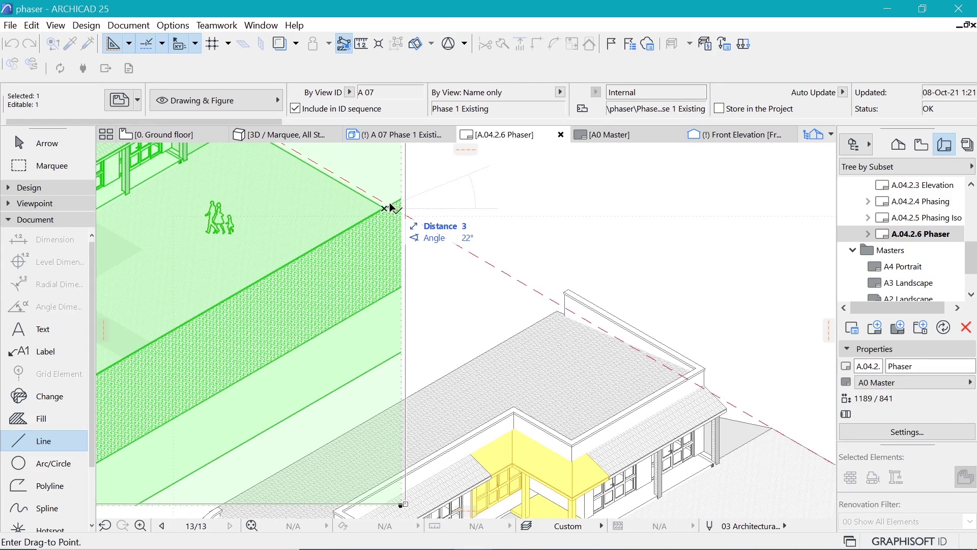
pyautogui.click(410, 198)
pyautogui.scroll(-8, 433, 199)
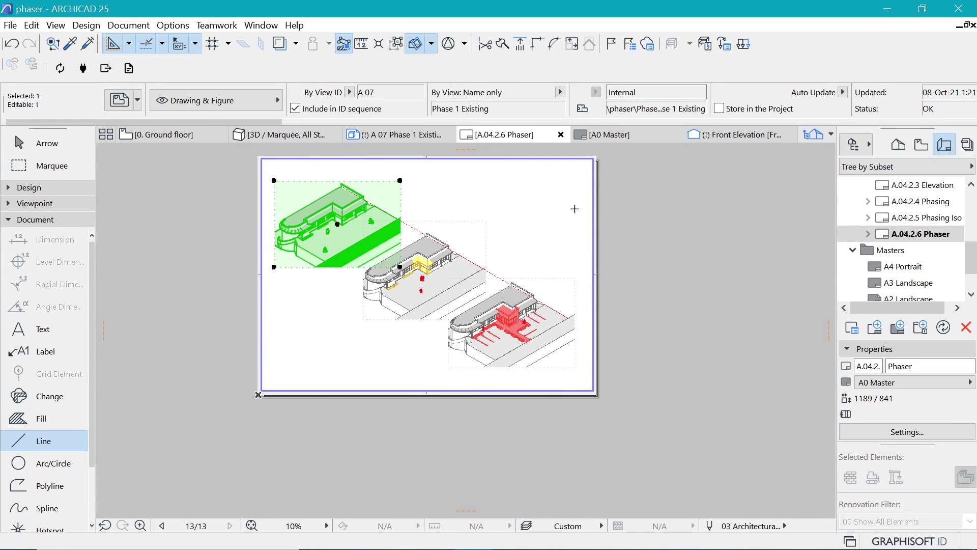
pyautogui.scroll(2, 488, 230)
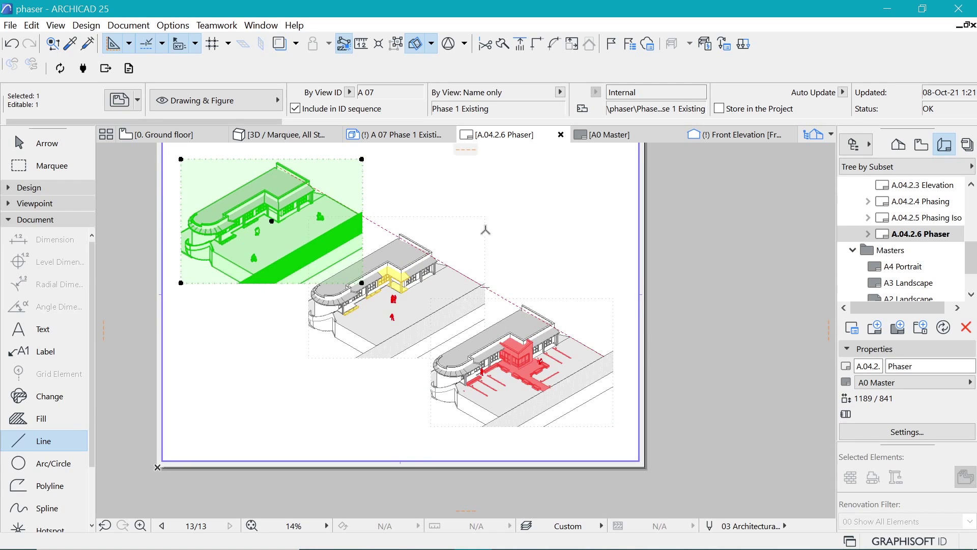
pyautogui.press('Escape')
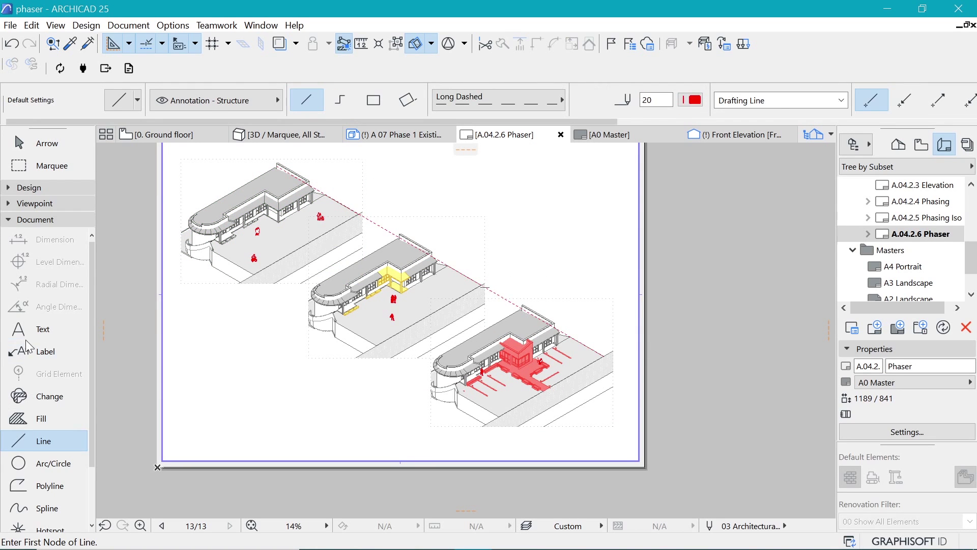
# - Place a text label reading "Existing" beside the roof of the Phase 1 Existing building
pyautogui.click(37, 332)
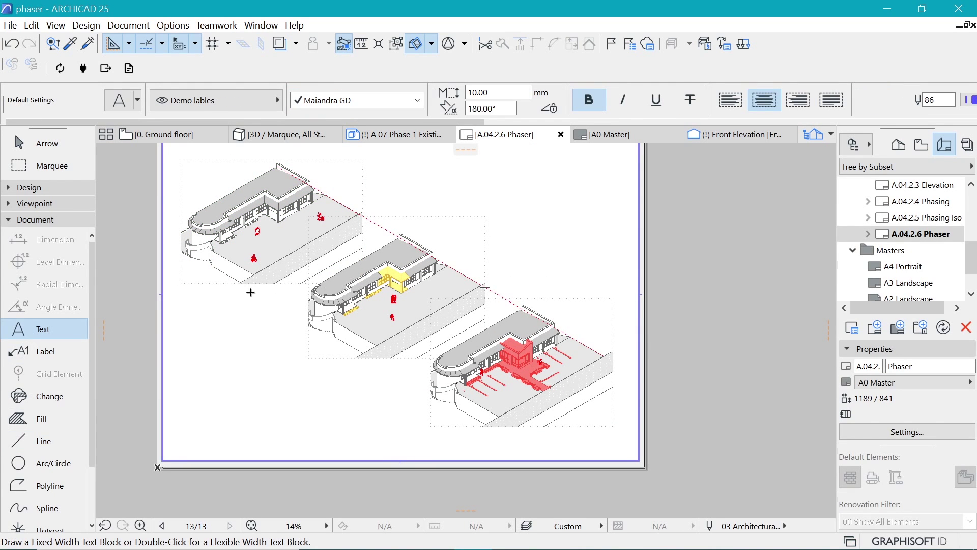
pyautogui.scroll(2, 366, 193)
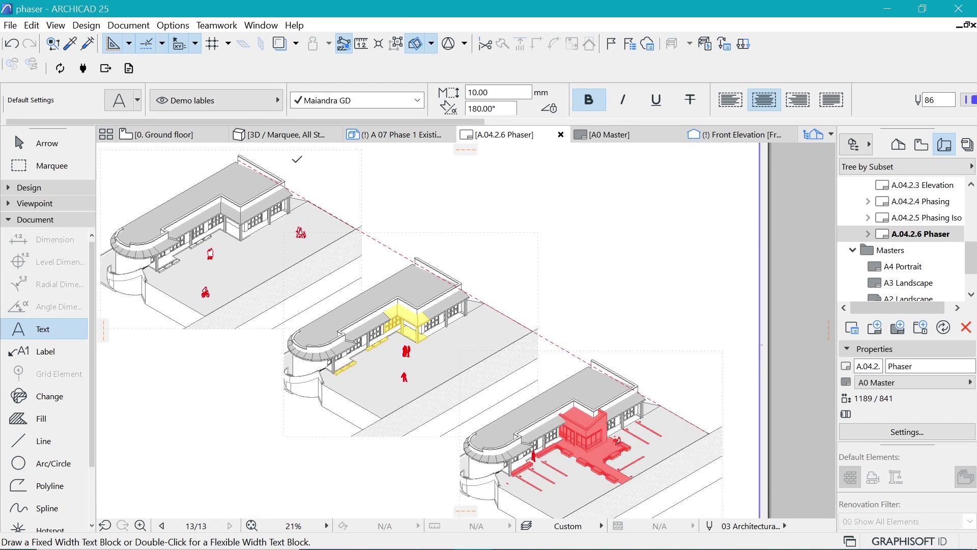
pyautogui.click(327, 186)
pyautogui.click(473, 202)
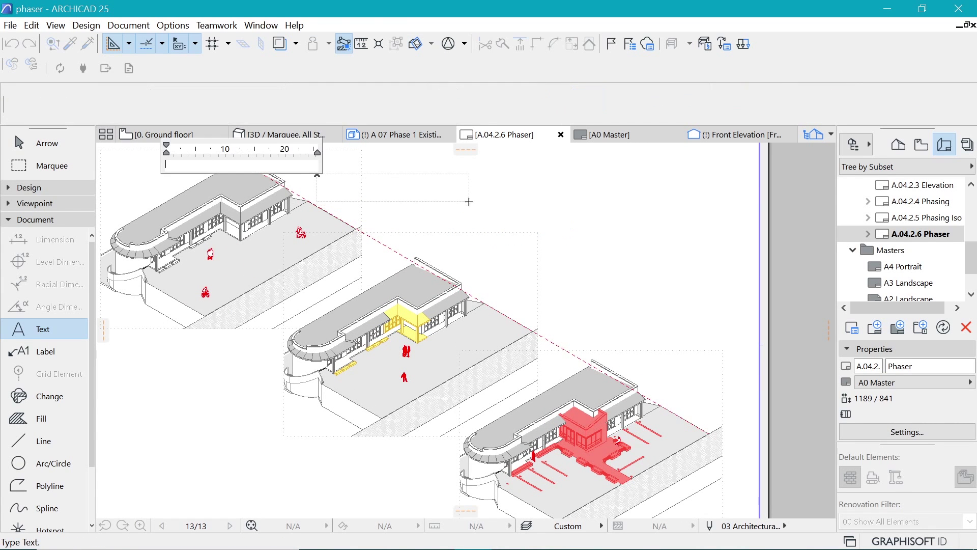
pyautogui.write('E')
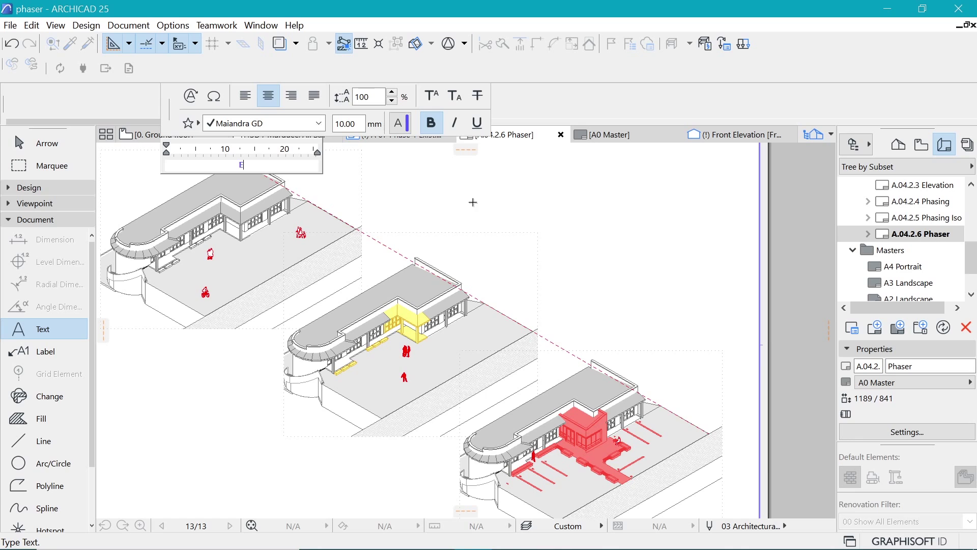
pyautogui.write('xisting')
pyautogui.click(253, 196)
pyautogui.moveTo(253, 196); pyautogui.dragTo(338, 207)
pyautogui.press('Escape')
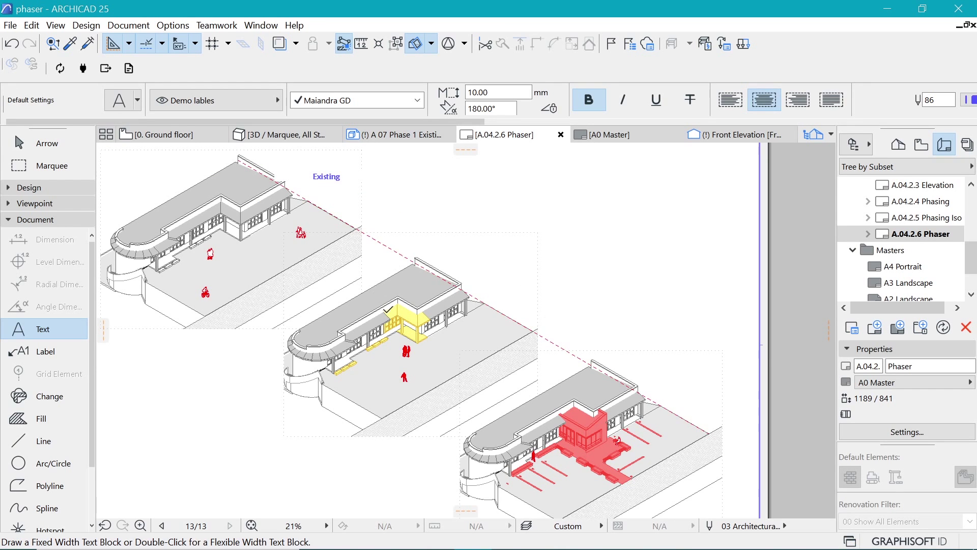
pyautogui.scroll(3, 441, 308)
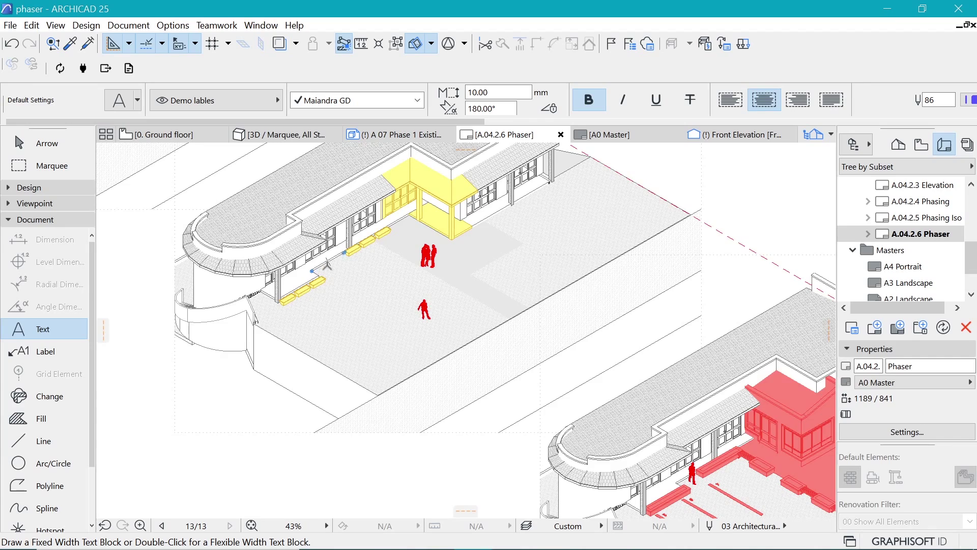
pyautogui.scroll(-3, 306, 310)
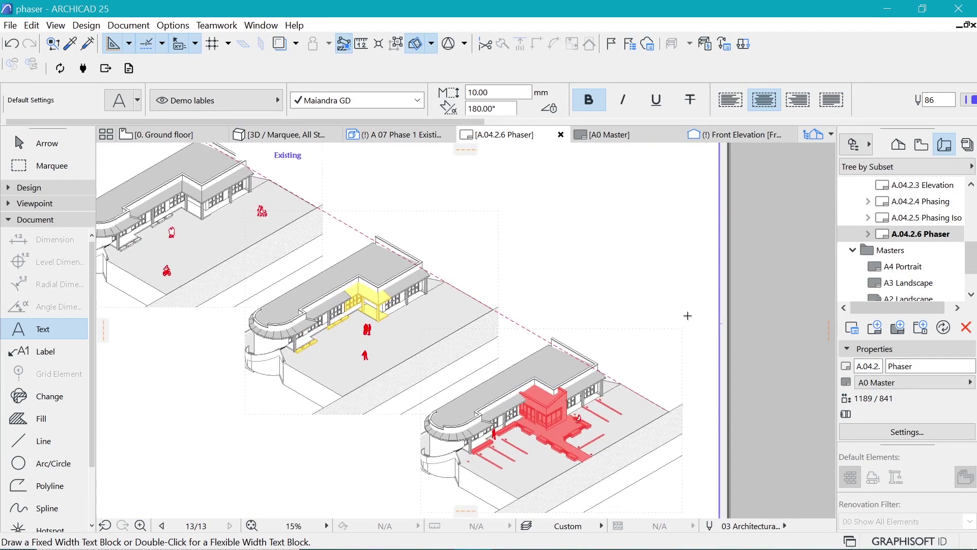
pyautogui.scroll(-1, 686, 308)
pyautogui.scroll(2, 673, 441)
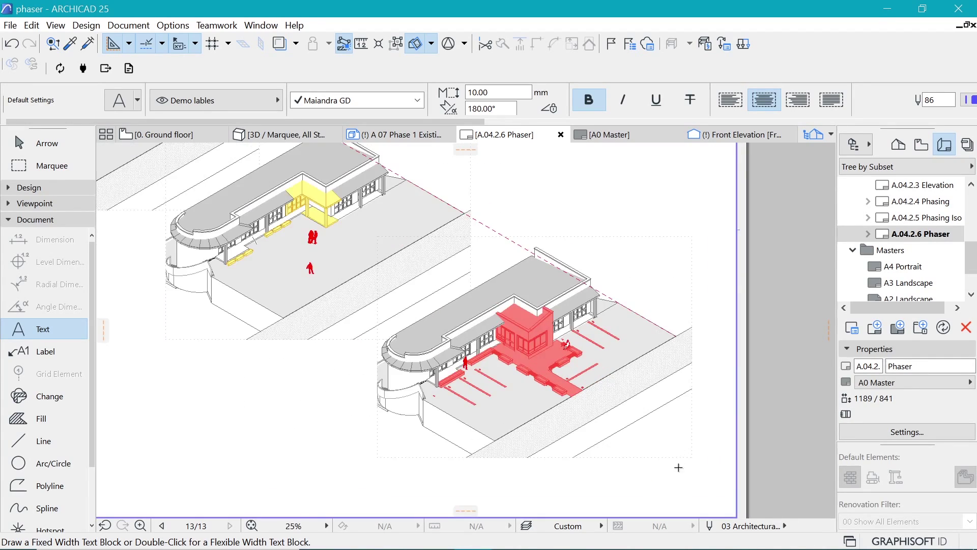
pyautogui.scroll(-2, 602, 509)
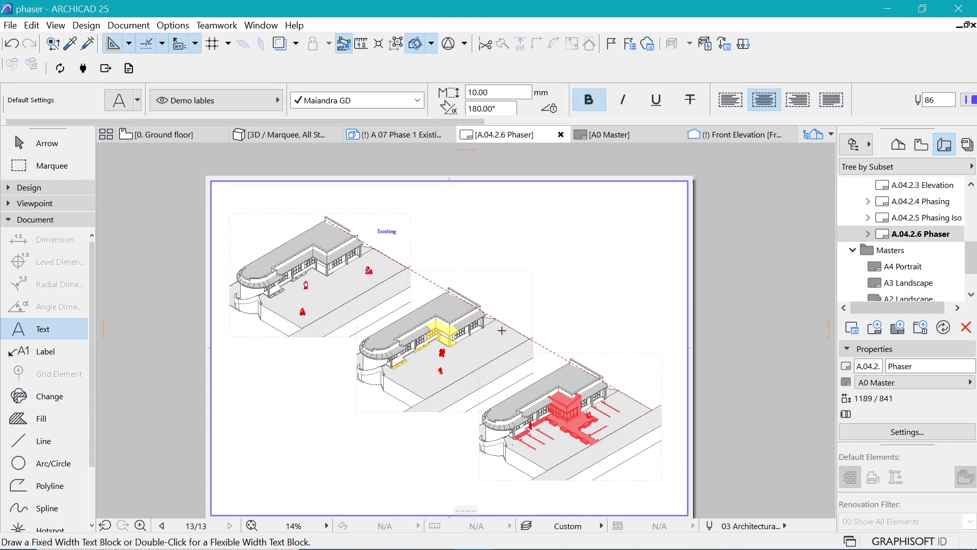
pyautogui.scroll(1, 501, 451)
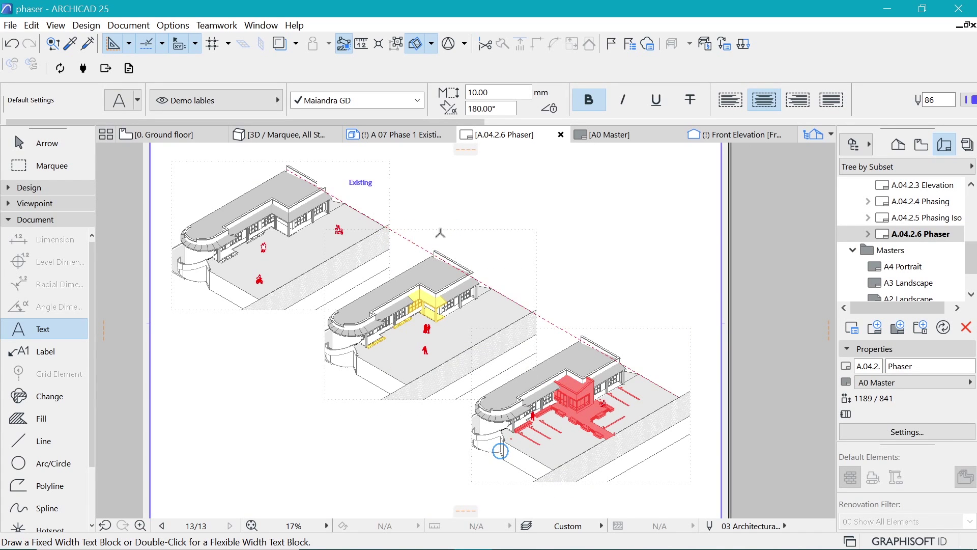
pyautogui.hscroll(2, 393, 209)
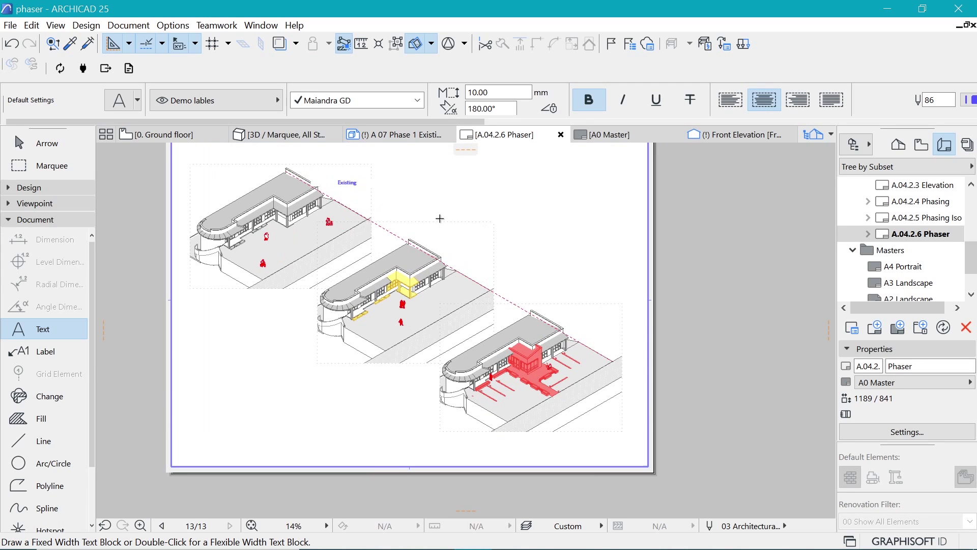